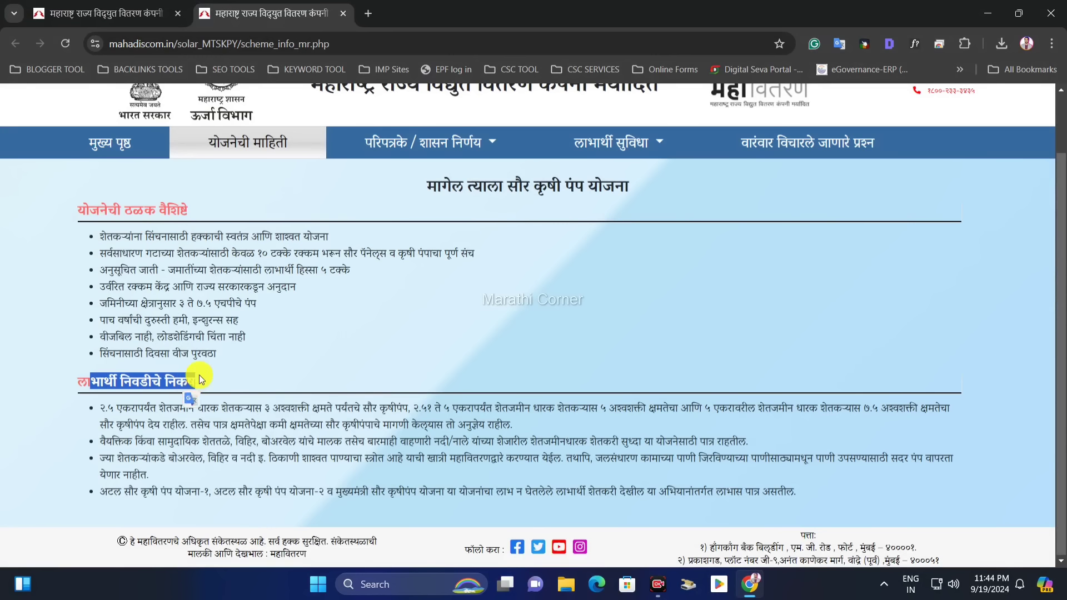
# - Read the solar pump scheme's key features and beneficiary selection criteria on the scheme information page
pyautogui.click(184, 374)
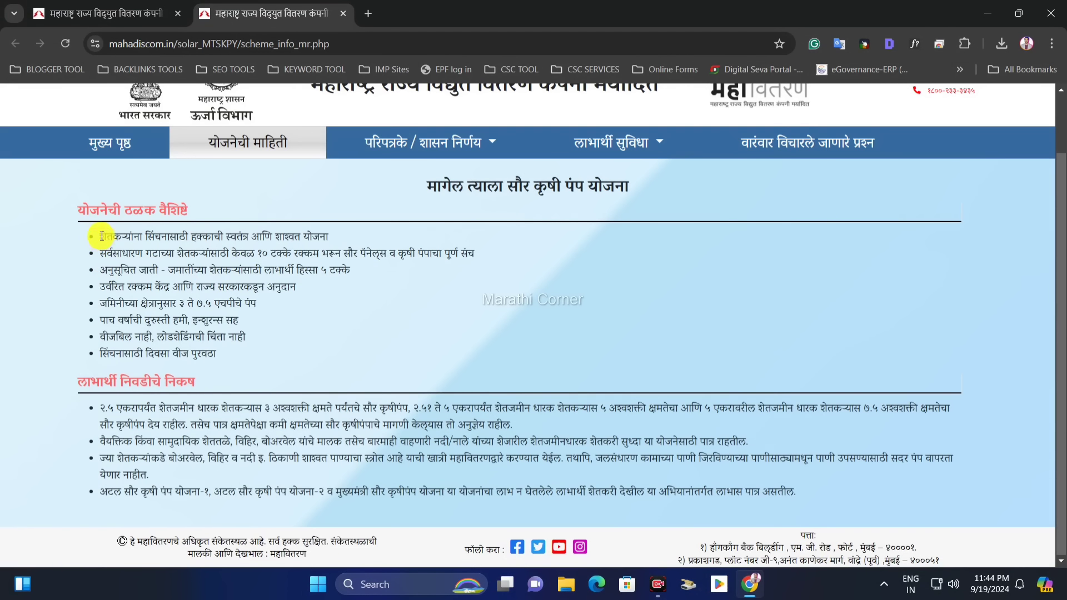
pyautogui.moveTo(101, 236); pyautogui.dragTo(210, 261)
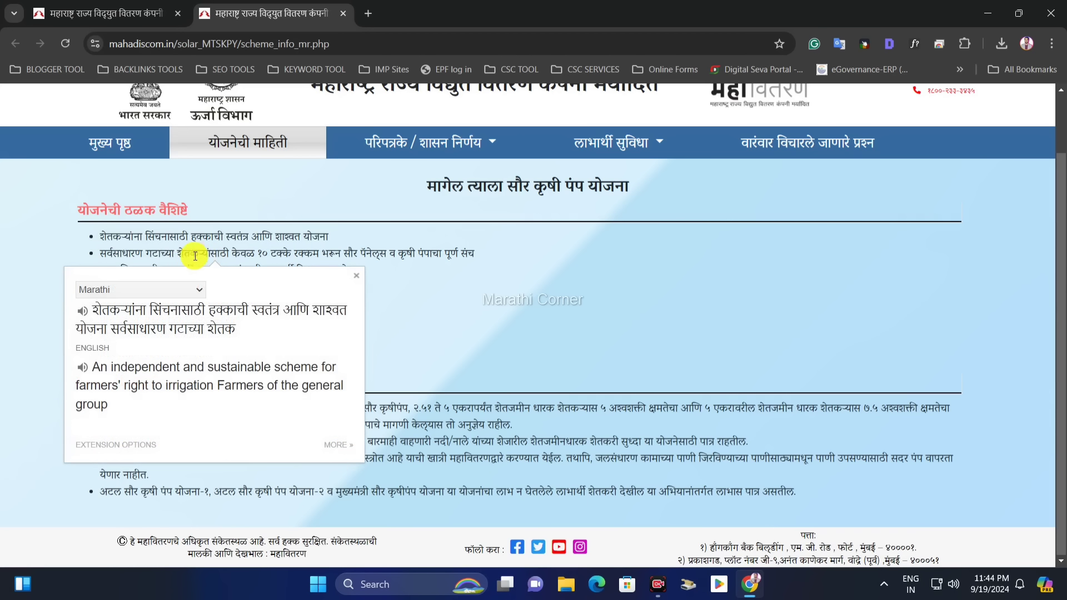
pyautogui.click(203, 251)
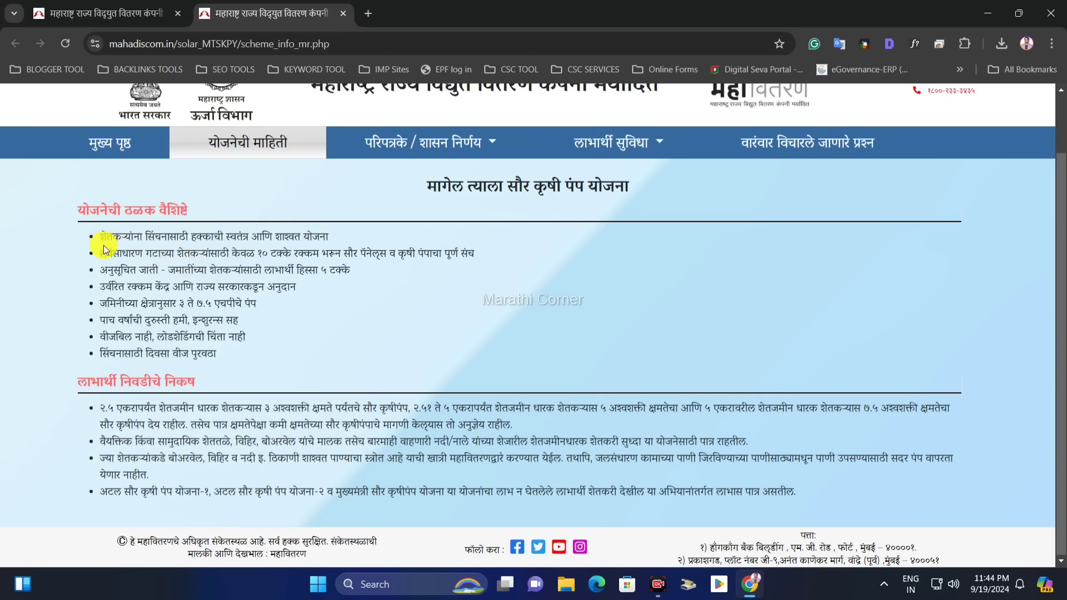
pyautogui.moveTo(108, 247); pyautogui.dragTo(448, 250)
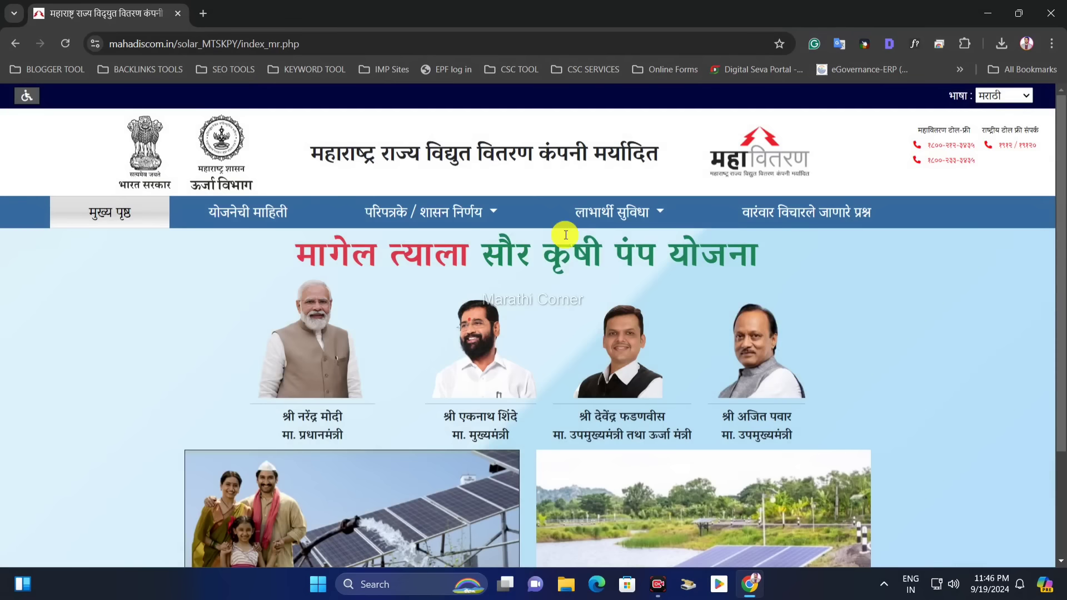
# - Open the online application form from the home page's beneficiary services and switch the form's language to Marathi
pyautogui.click(611, 213)
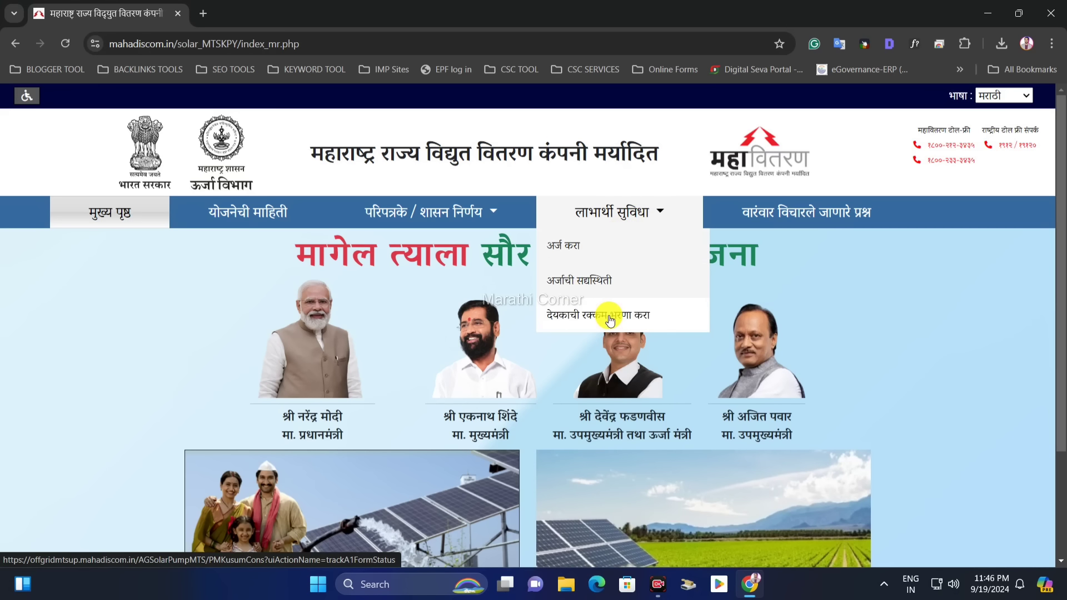
pyautogui.click(568, 254)
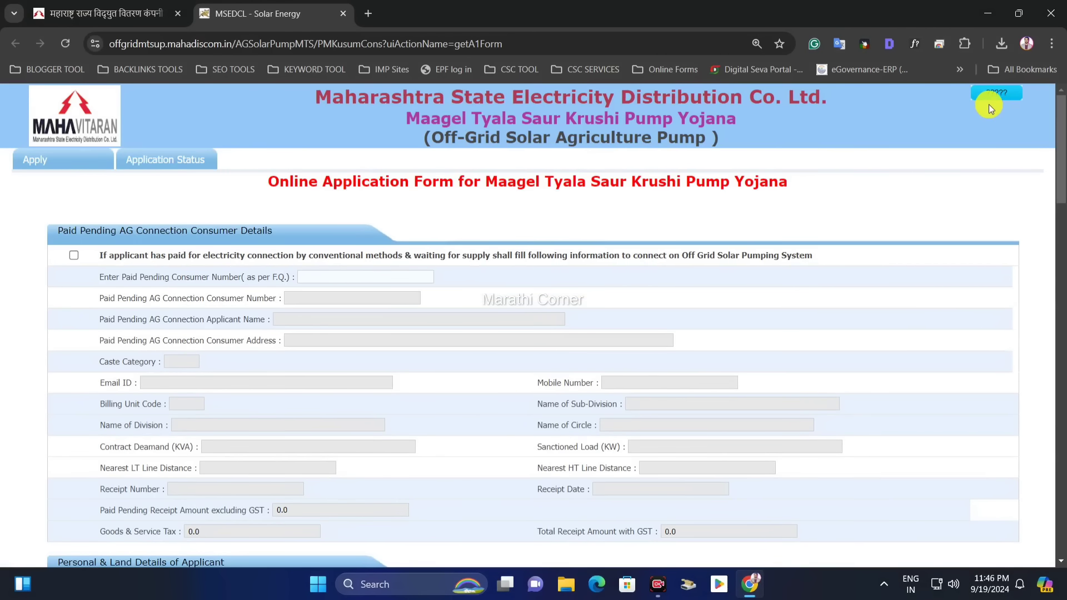
pyautogui.click(993, 95)
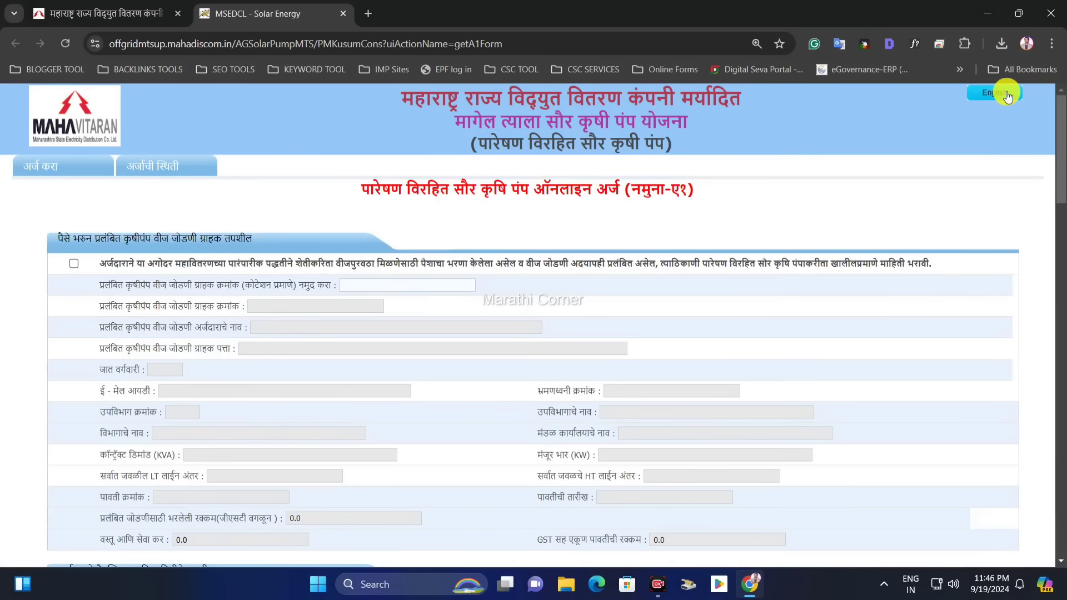
# - Enlarge the application form page to 125% zoom
pyautogui.click(1051, 43)
pyautogui.click(1009, 331)
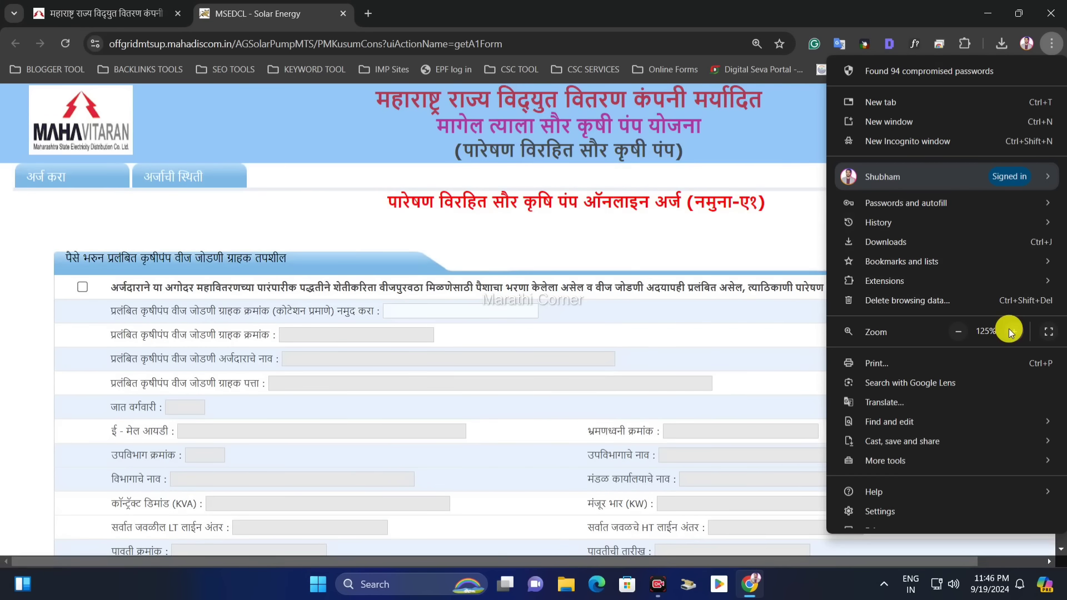
pyautogui.click(750, 292)
# - Examine the application form's title and the heading of its paid pending agricultural connection section
pyautogui.scroll(-1, 666, 228)
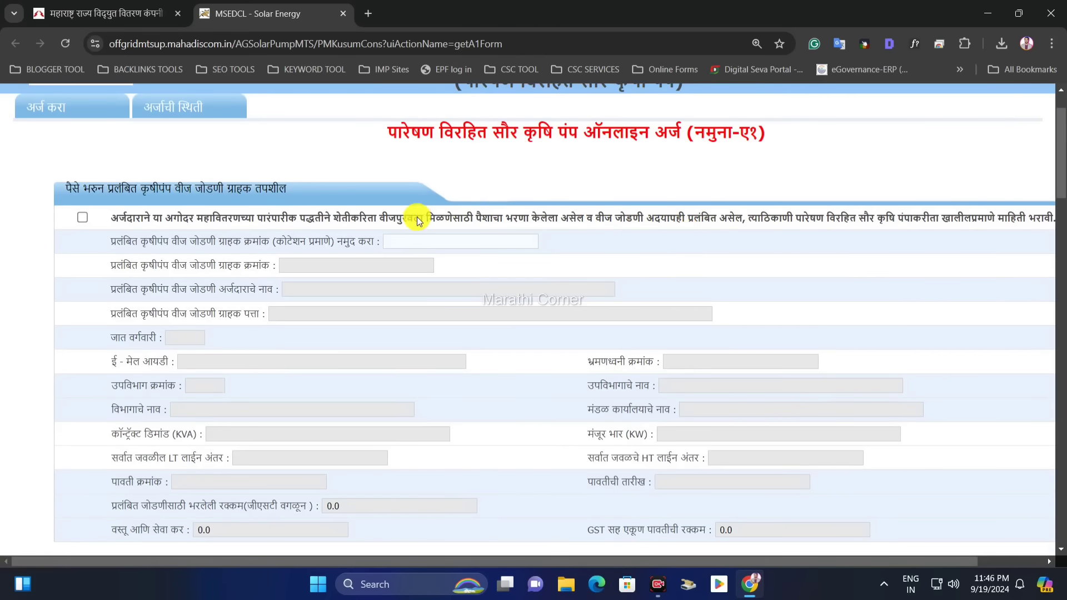
pyautogui.scroll(1, 409, 206)
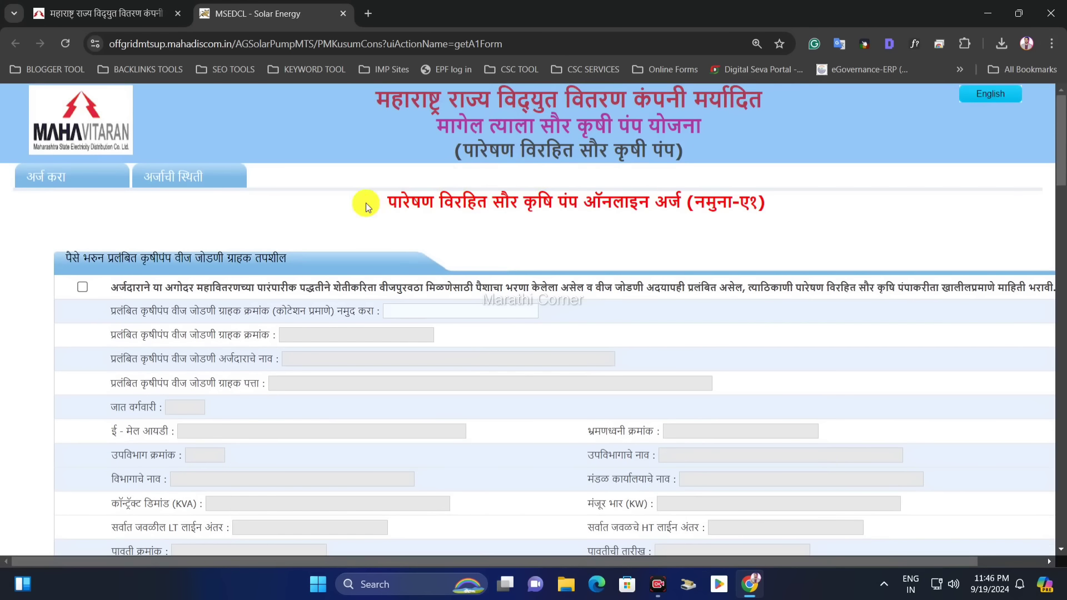
pyautogui.moveTo(362, 202); pyautogui.dragTo(775, 214)
pyautogui.click(644, 228)
pyautogui.scroll(-1, 645, 228)
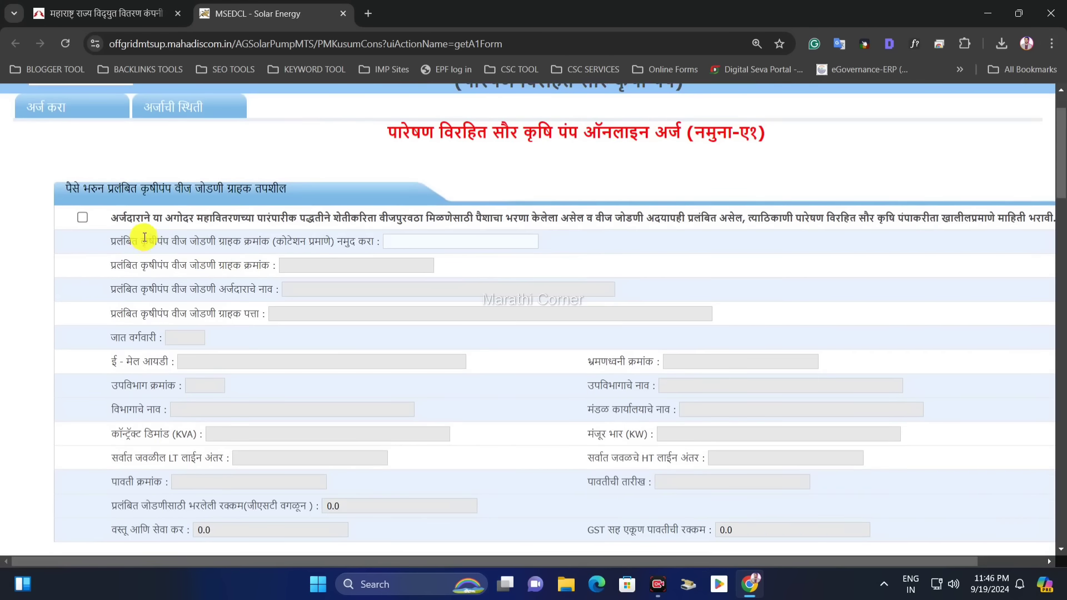
pyautogui.click(63, 192)
pyautogui.moveTo(64, 191); pyautogui.dragTo(299, 192)
pyautogui.click(212, 198)
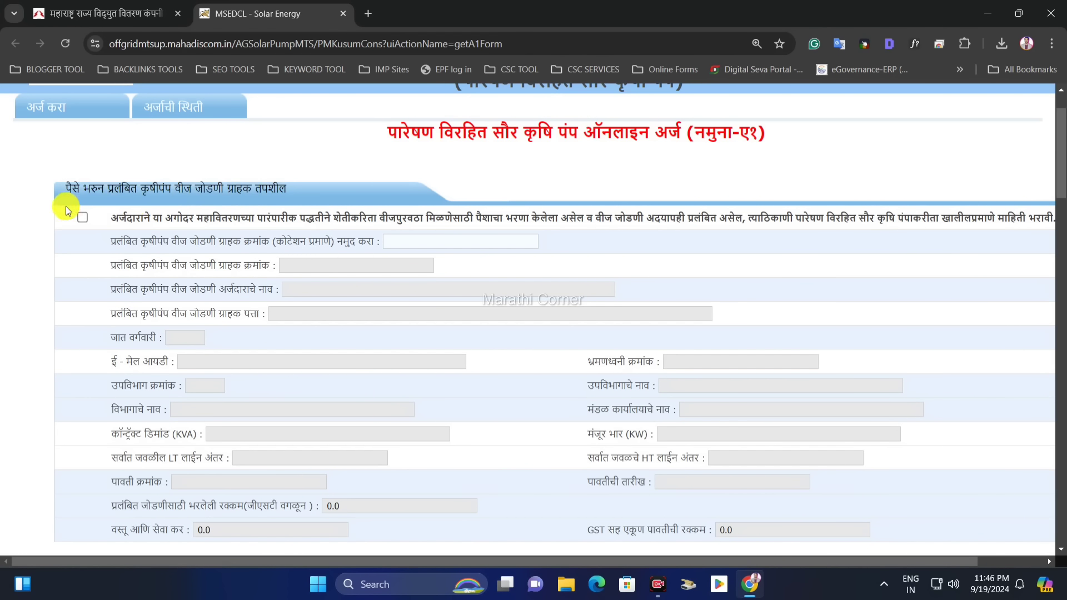
pyautogui.moveTo(90, 192); pyautogui.dragTo(274, 189)
pyautogui.click(274, 190)
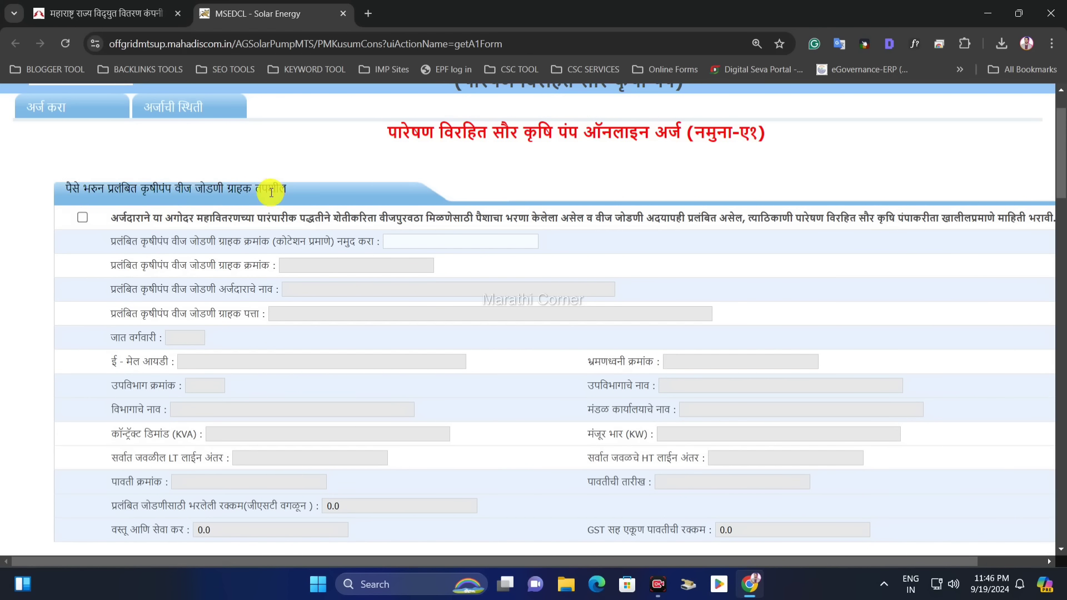
pyautogui.scroll(-1, 278, 195)
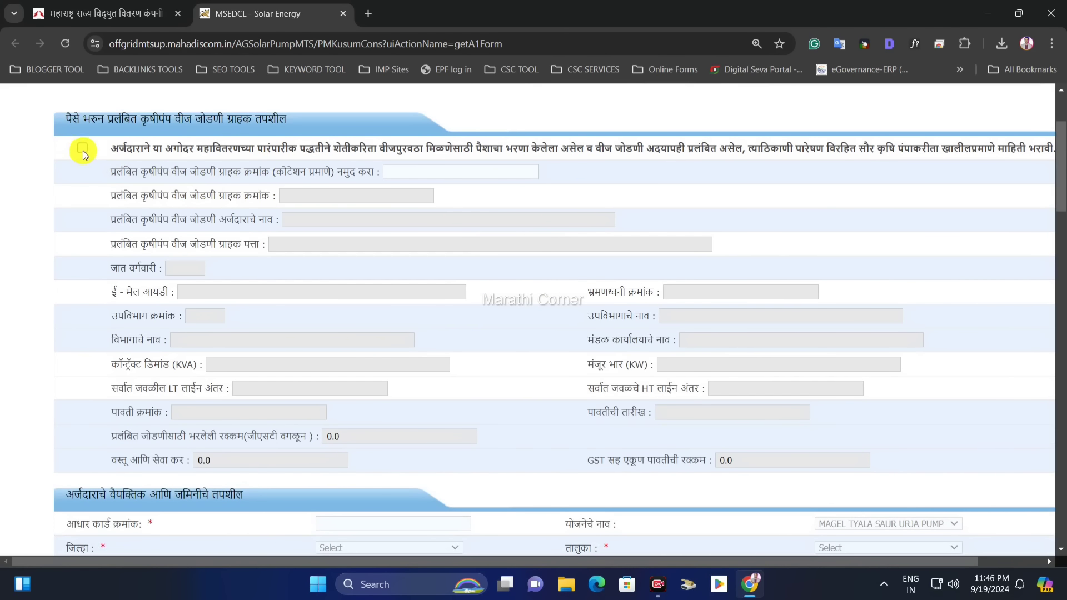
# - Mark the applicant as having a paid pending conventional connection, accept the confirmation, and go to the pending consumer number field
pyautogui.click(82, 150)
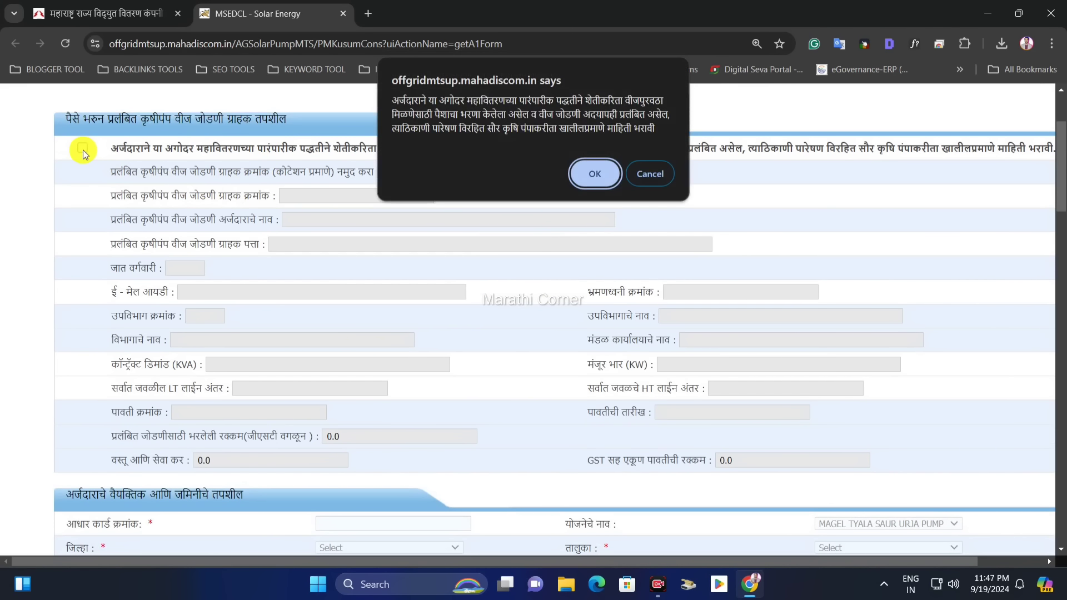
pyautogui.click(599, 170)
pyautogui.moveTo(329, 172); pyautogui.dragTo(412, 172)
pyautogui.click(412, 171)
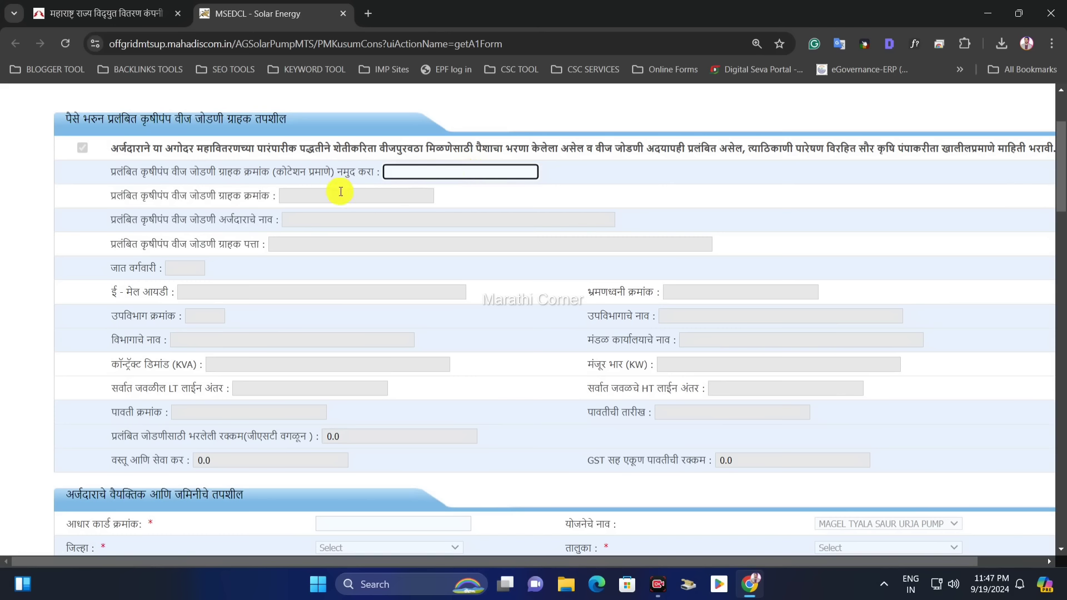
pyautogui.moveTo(132, 172); pyautogui.dragTo(585, 444)
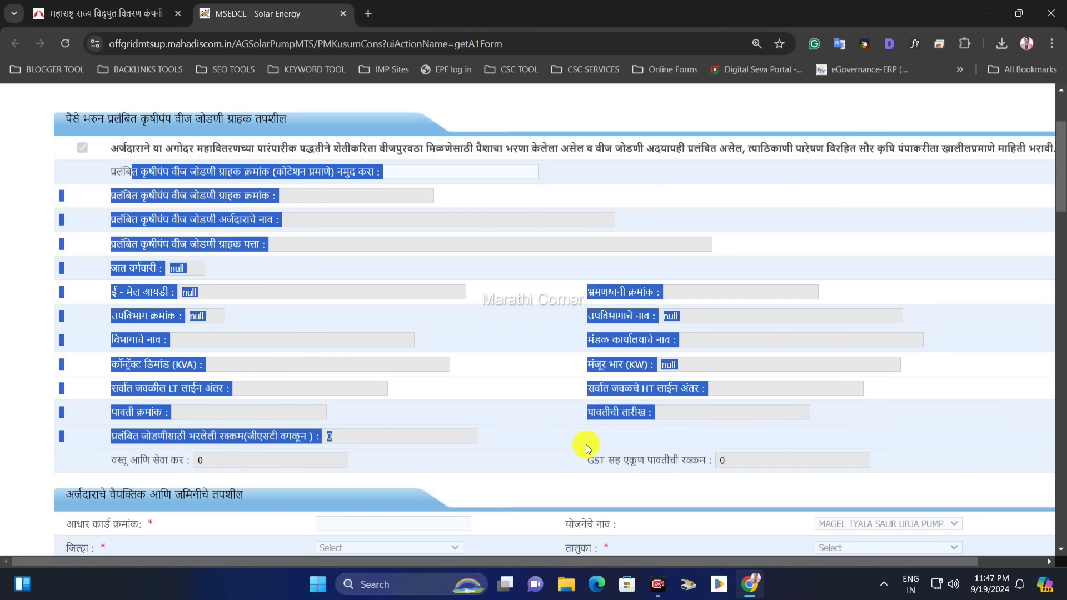
pyautogui.click(554, 431)
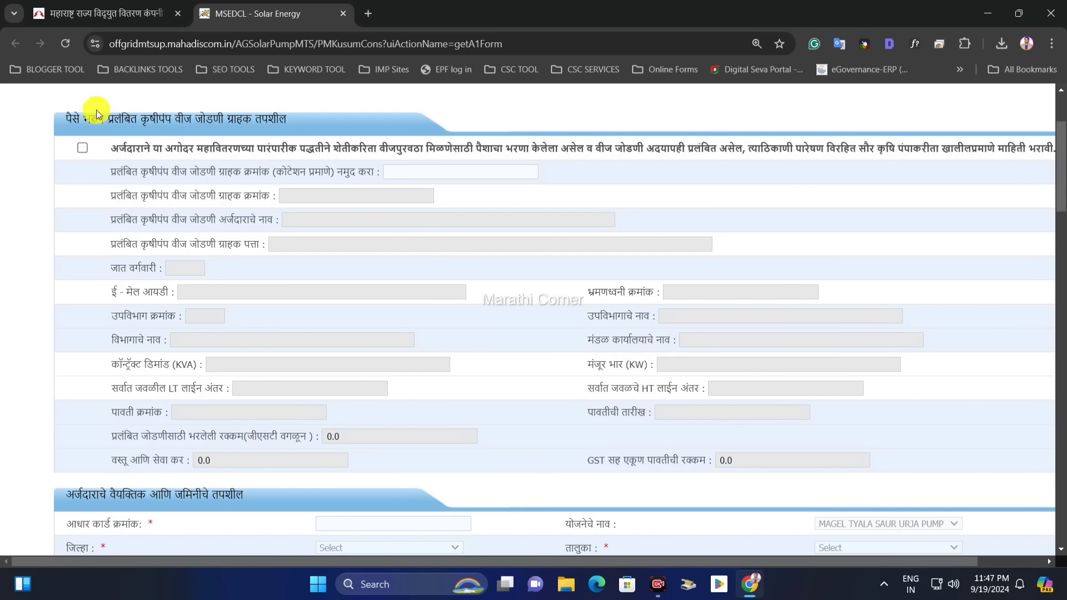
# - Review the paid pending connection declaration, plus the personal and land details heading and its Aadhaar number label
pyautogui.moveTo(99, 115); pyautogui.dragTo(491, 161)
pyautogui.click(295, 148)
pyautogui.moveTo(618, 157); pyautogui.dragTo(739, 155)
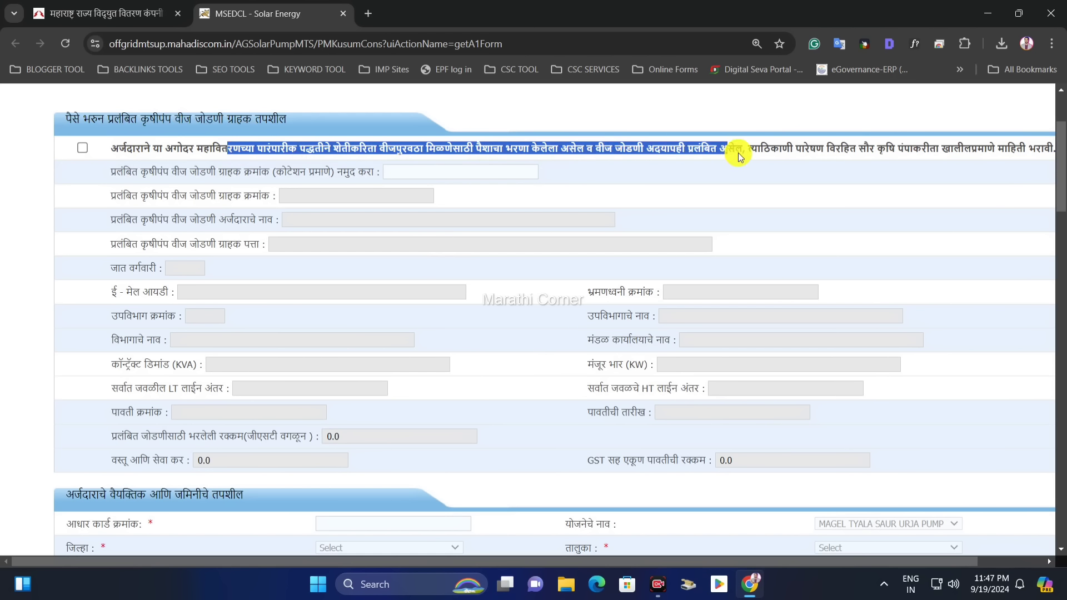
pyautogui.click(795, 152)
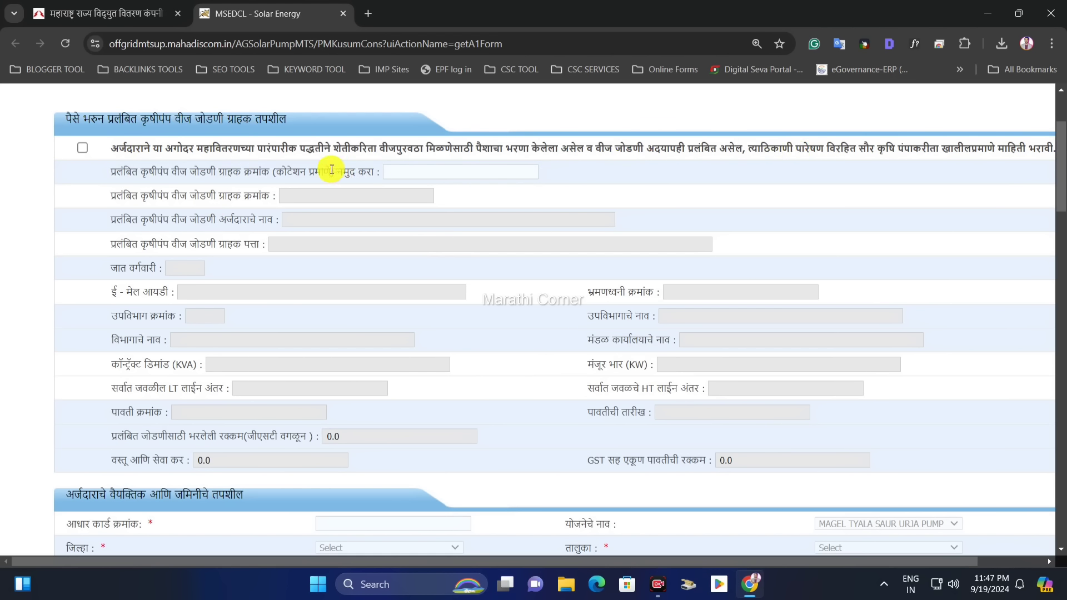
pyautogui.scroll(-5, 283, 147)
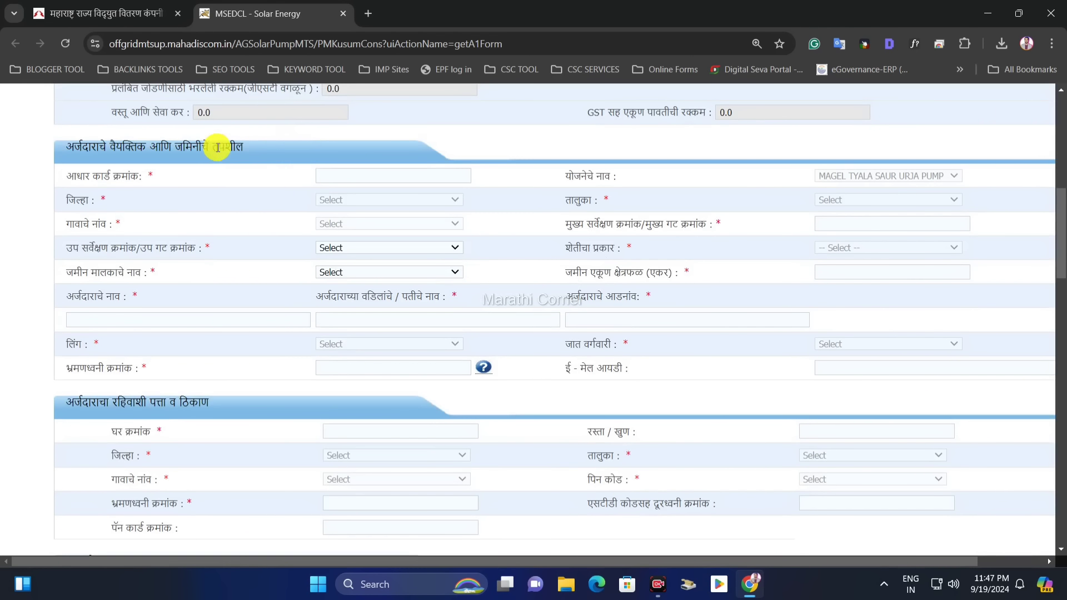
pyautogui.moveTo(65, 143); pyautogui.dragTo(245, 152)
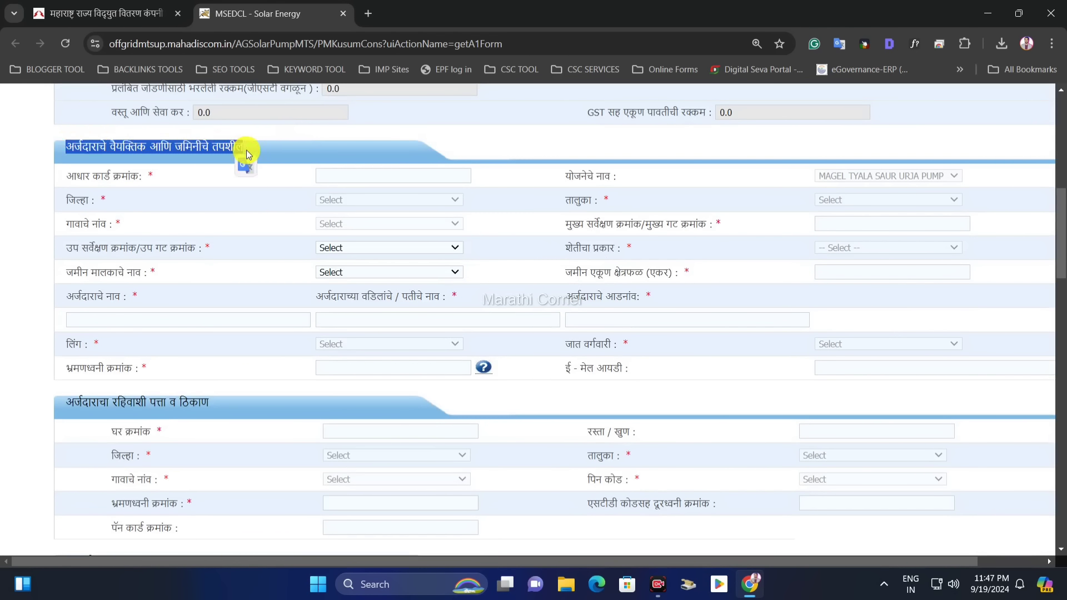
pyautogui.click(245, 153)
pyautogui.moveTo(86, 176); pyautogui.dragTo(167, 174)
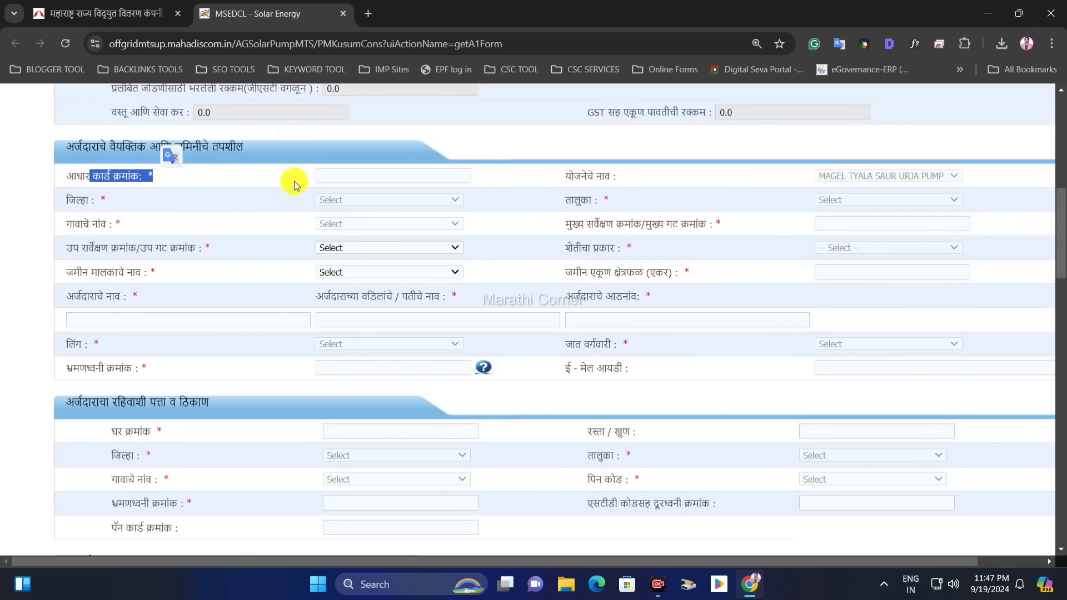
# - Try to move past the applicant's Aadhaar card number field without filling it in, and dismiss the alert
pyautogui.click(348, 183)
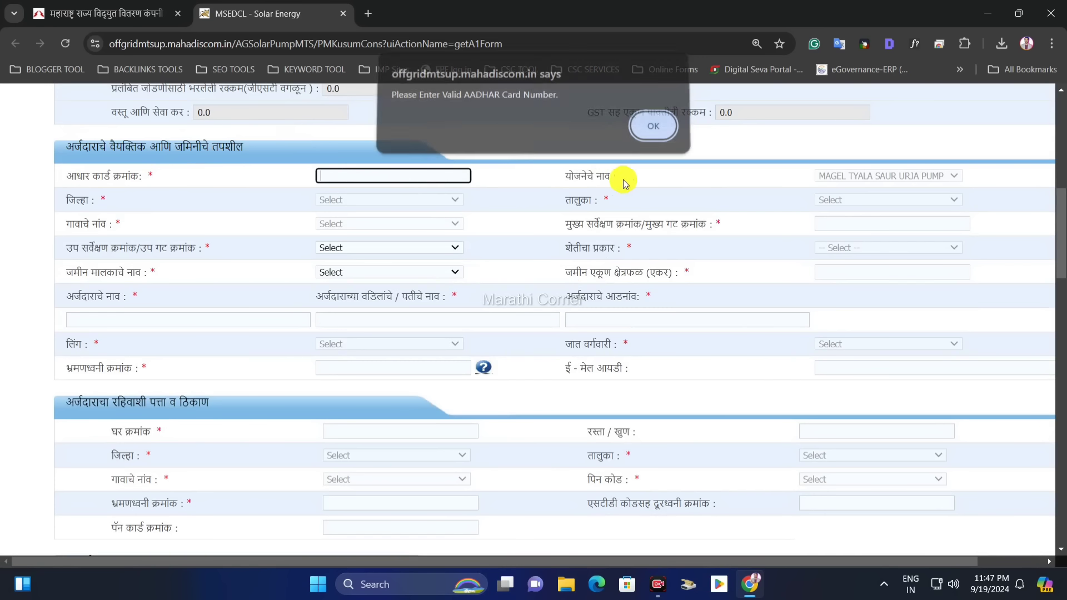
pyautogui.click(562, 179)
pyautogui.click(648, 135)
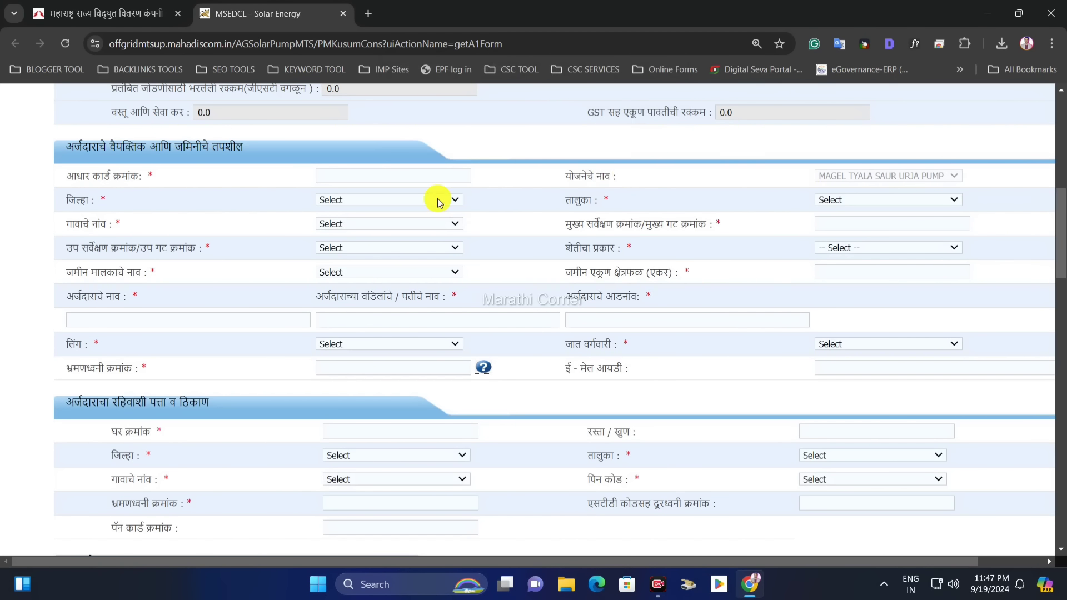
# - Set the land's district to Hingoli and its taluka to Sengaon in the applicant's personal and land details
pyautogui.click(356, 201)
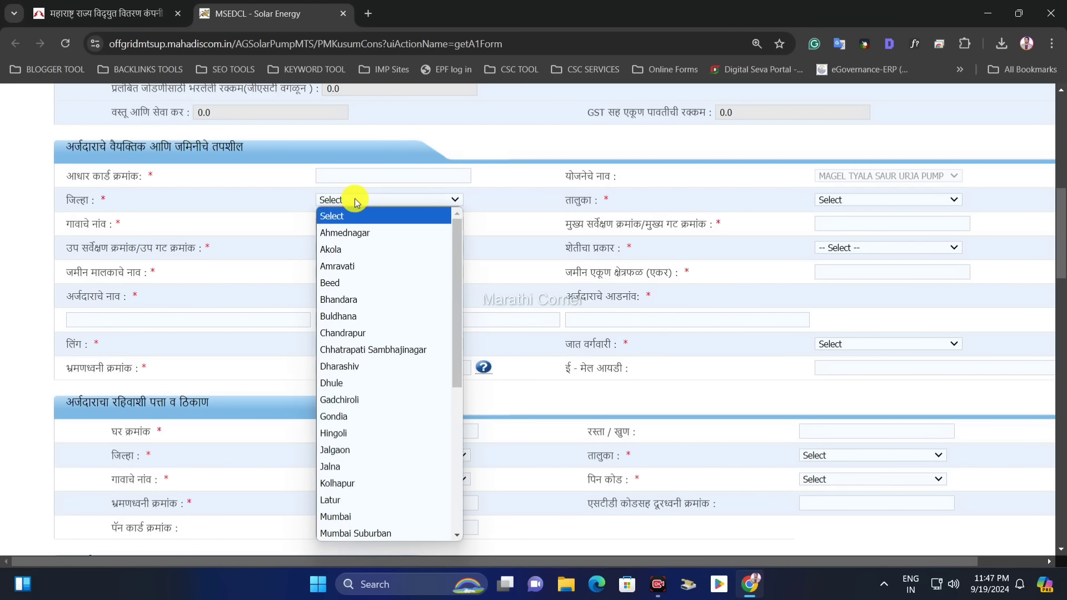
pyautogui.press('h')
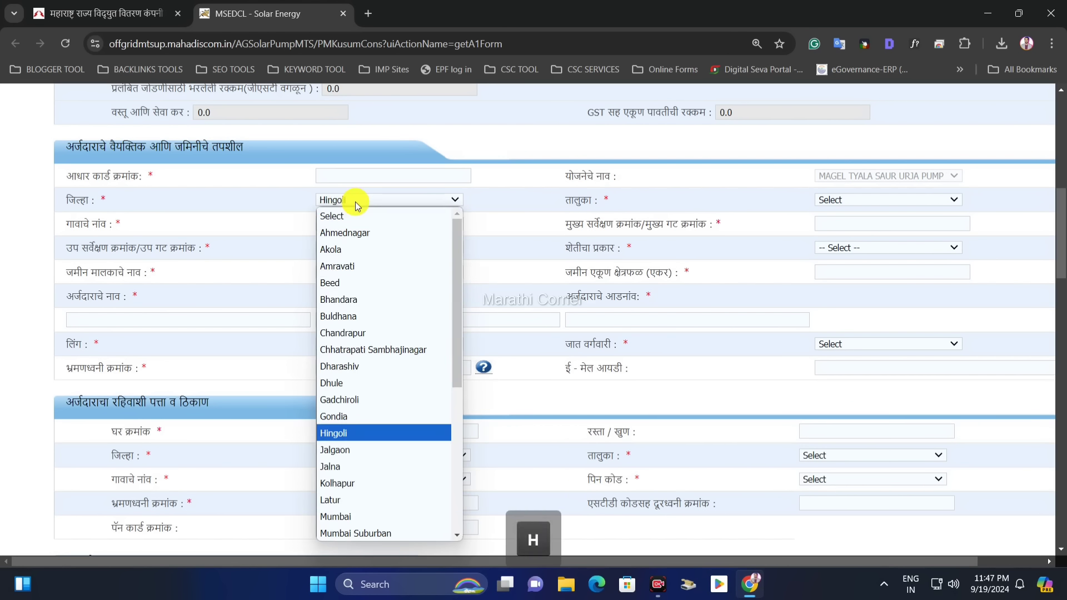
pyautogui.press('Return')
pyautogui.click(831, 201)
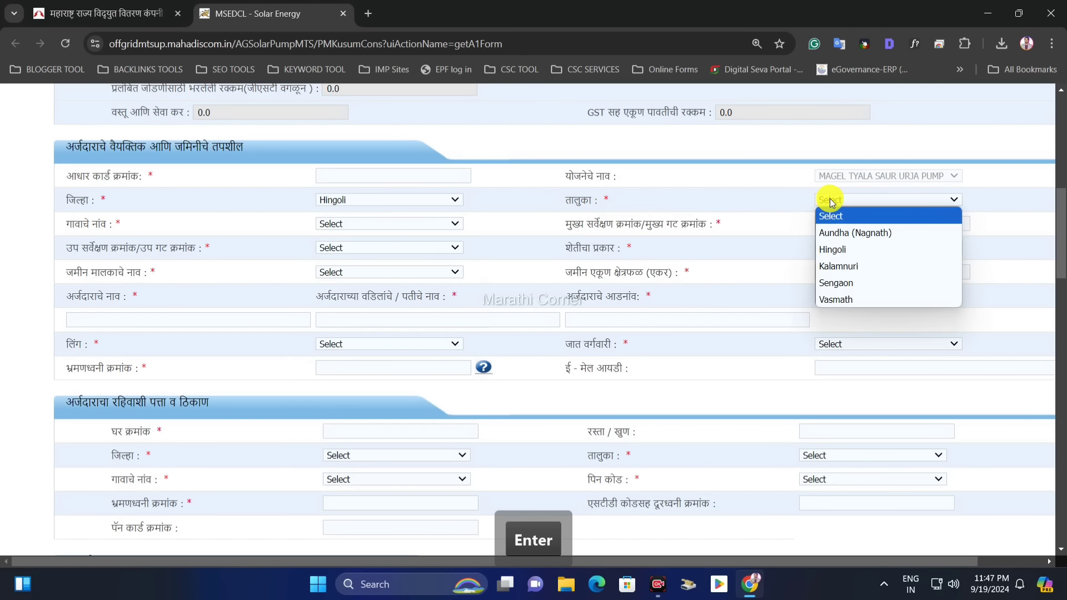
pyautogui.click(852, 282)
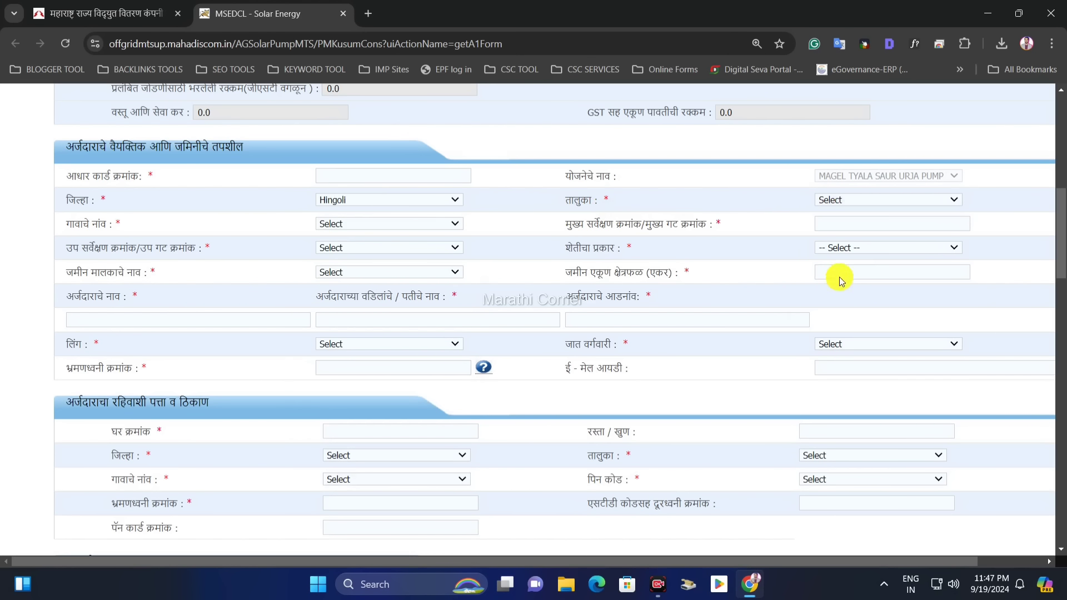
# - Choose Jawala Bk. as the village in the land details and acknowledge the notice about uploading a GSDA certificate
pyautogui.click(379, 224)
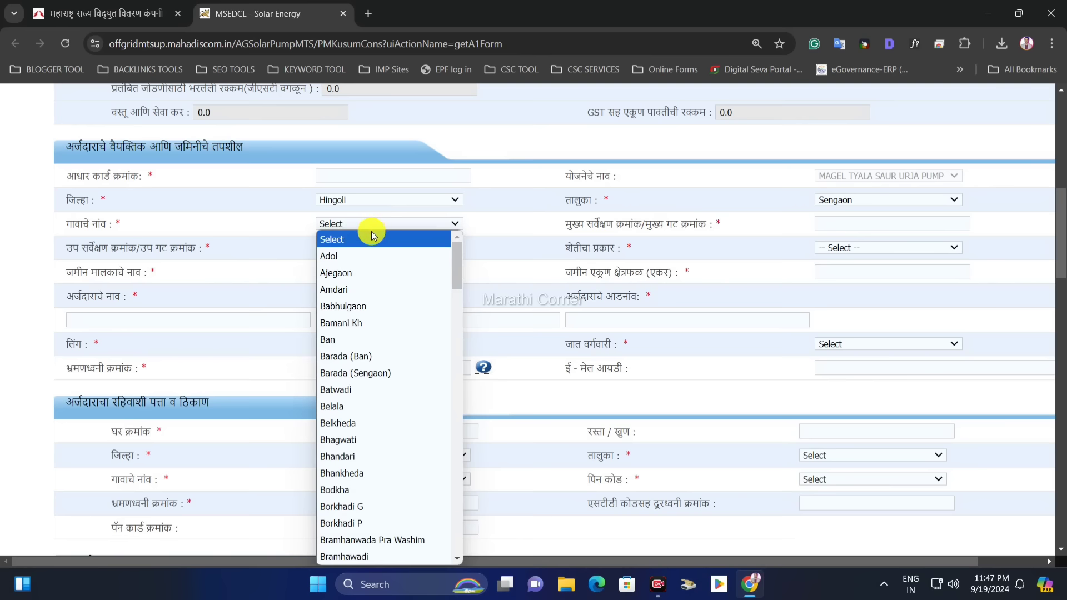
pyautogui.press('j')
pyautogui.press('j')
pyautogui.press('j')
pyautogui.press('j')
pyautogui.press('j')
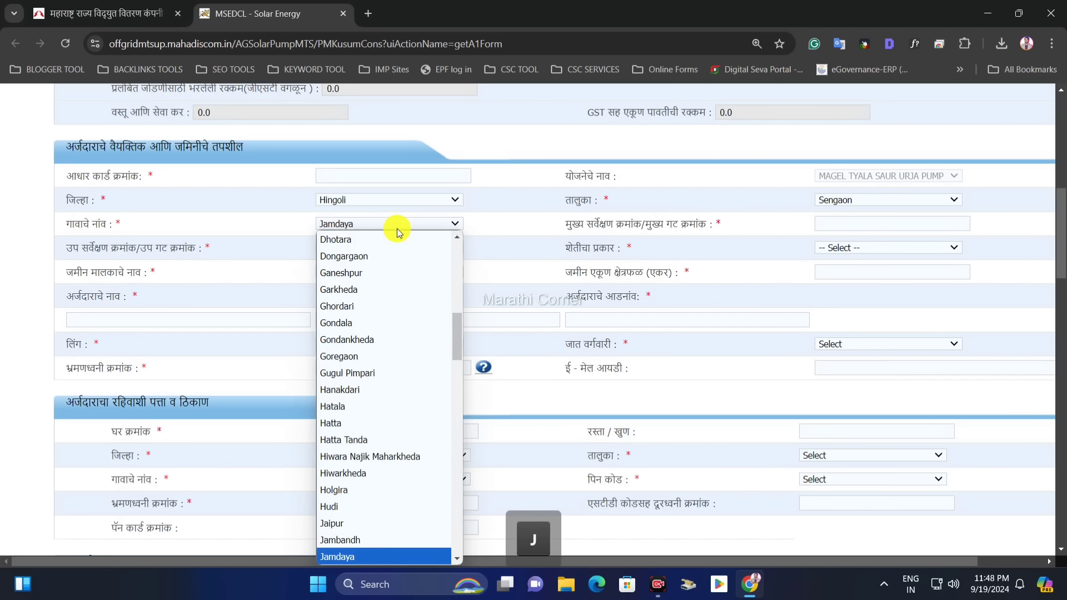
pyautogui.press('j')
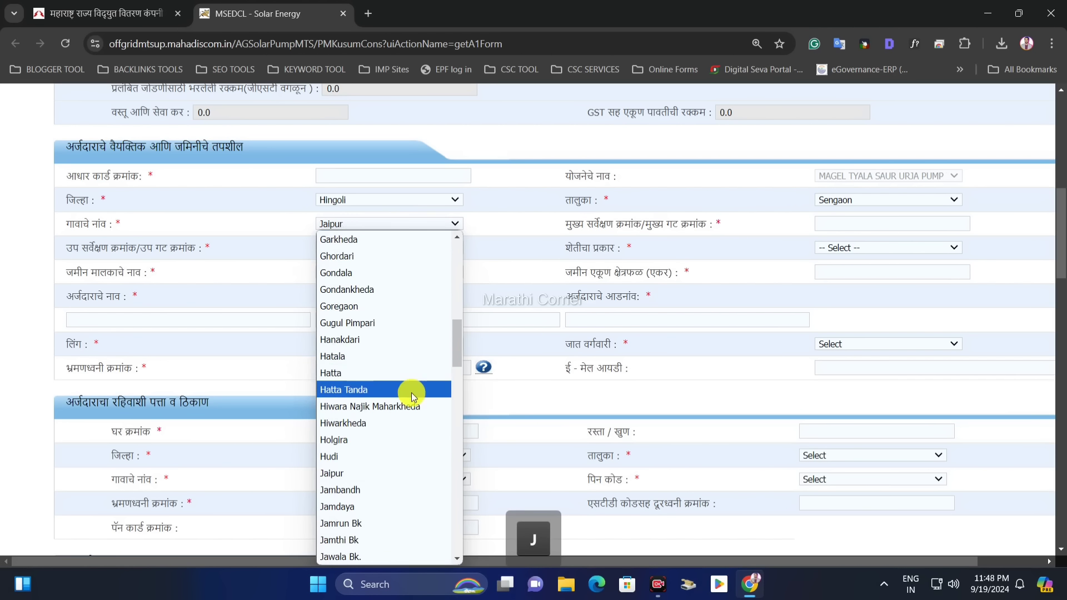
pyautogui.click(372, 558)
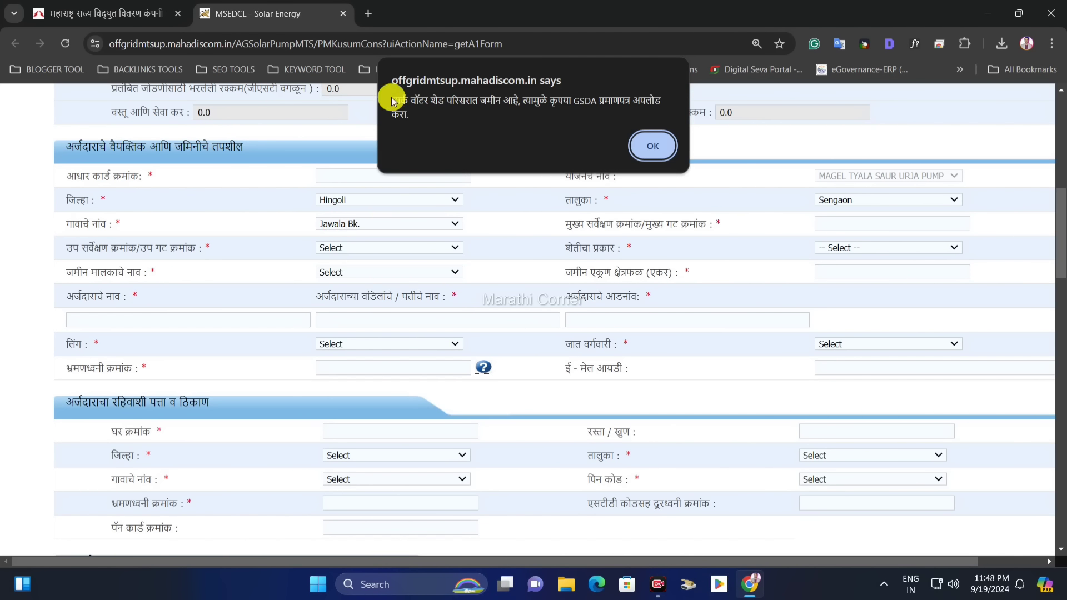
pyautogui.moveTo(395, 101); pyautogui.dragTo(647, 111)
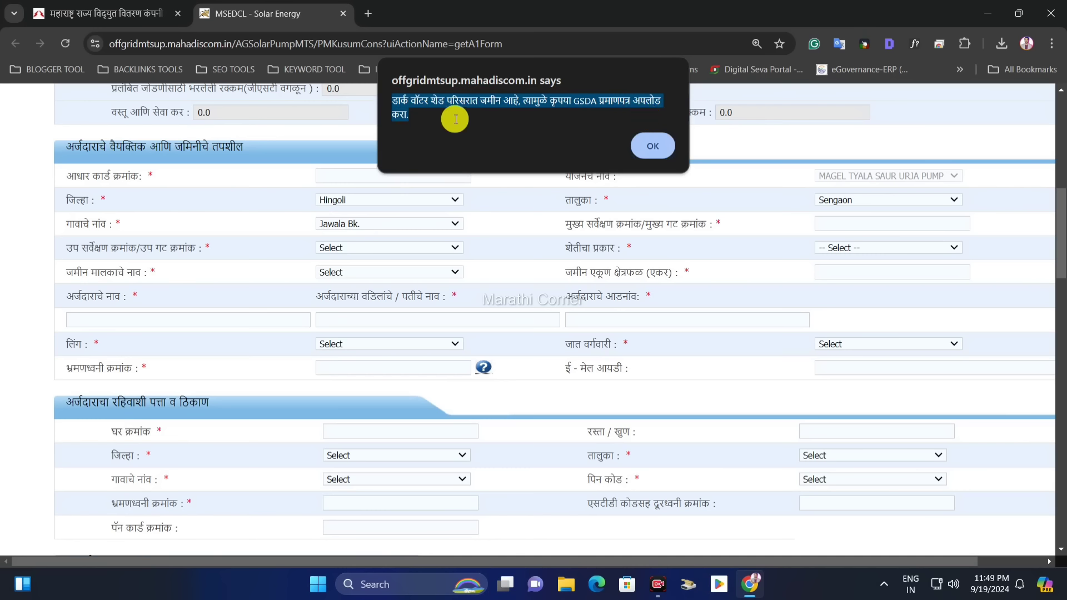
pyautogui.click(653, 146)
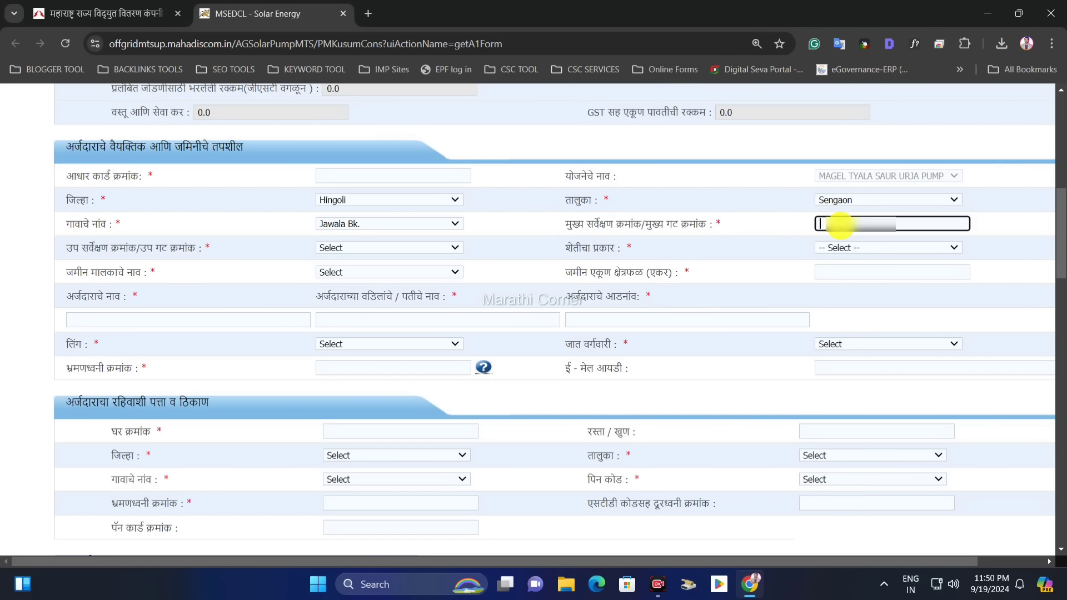
# - Enter the main survey/gat number of the land and choose the matching sub-survey/sub-gat number
pyautogui.write('3')
pyautogui.click(785, 245)
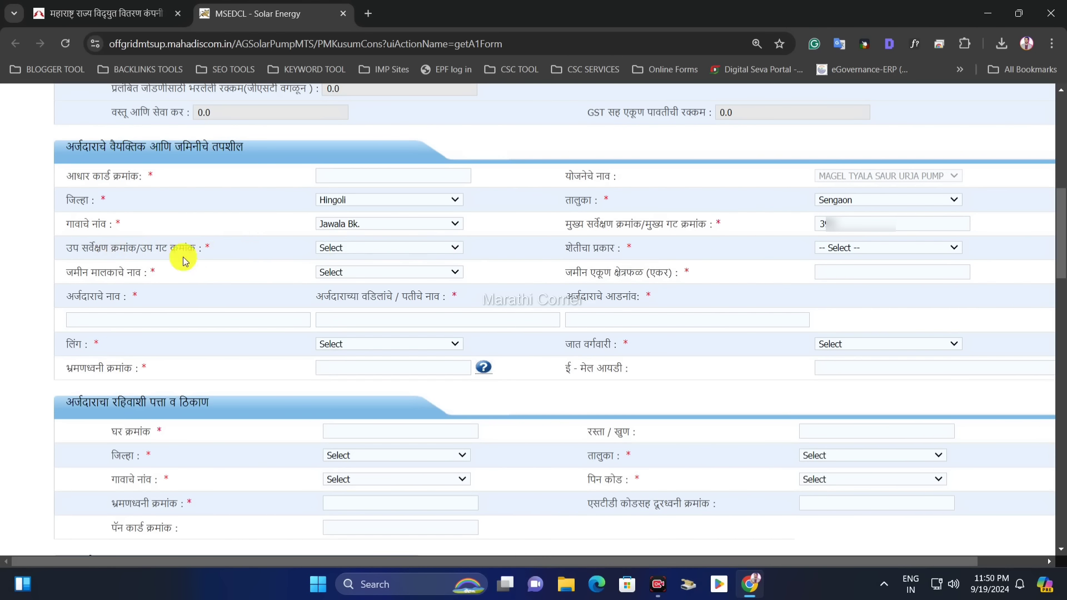
pyautogui.click(353, 254)
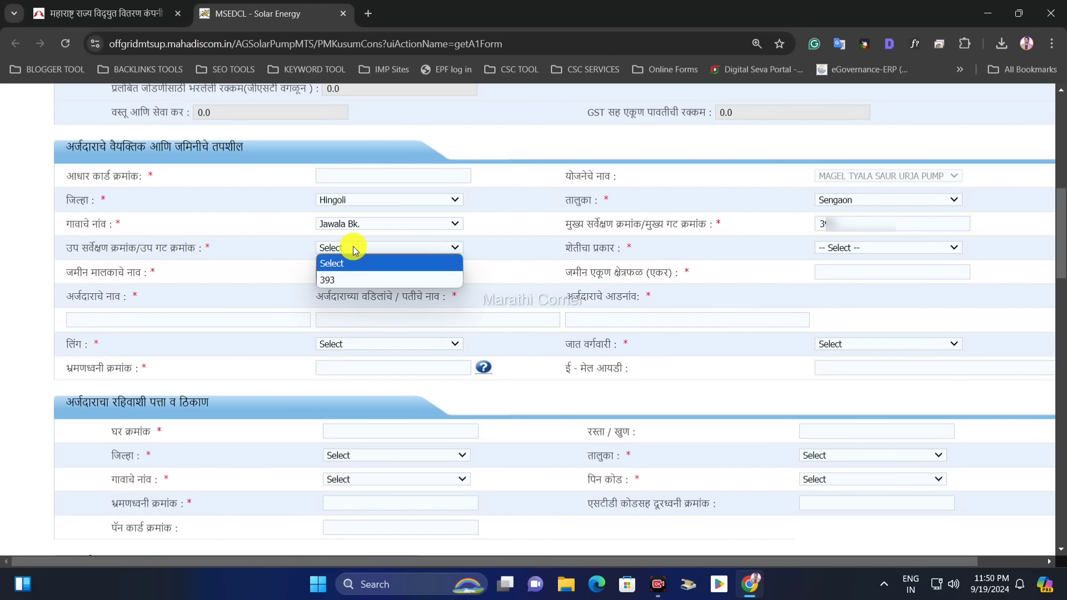
pyautogui.click(344, 281)
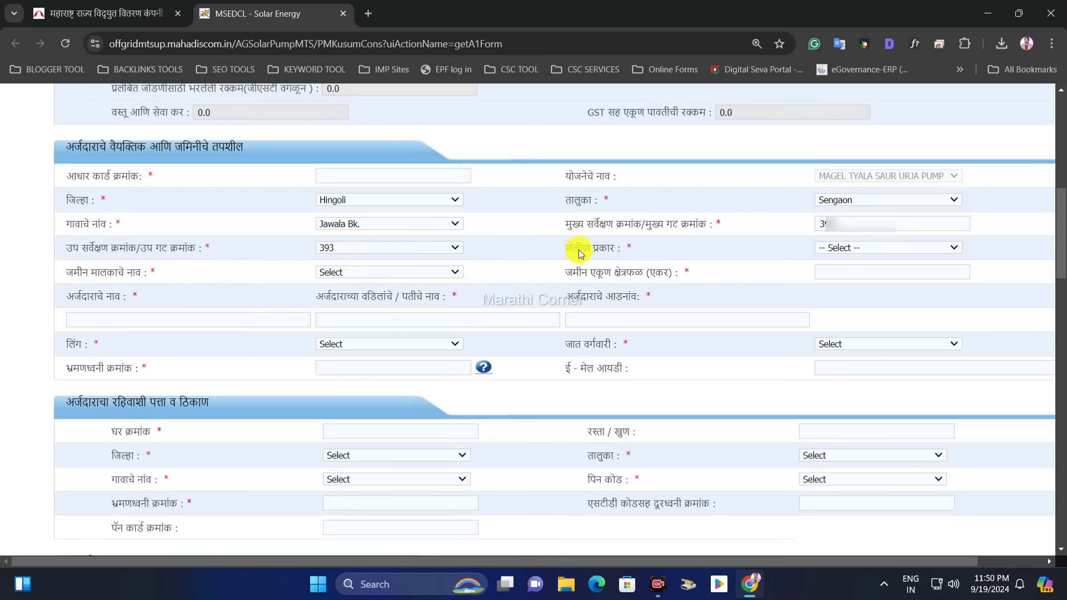
# - Set the farm type in the land details to Self, trying the Shared option before returning to Self
pyautogui.click(859, 250)
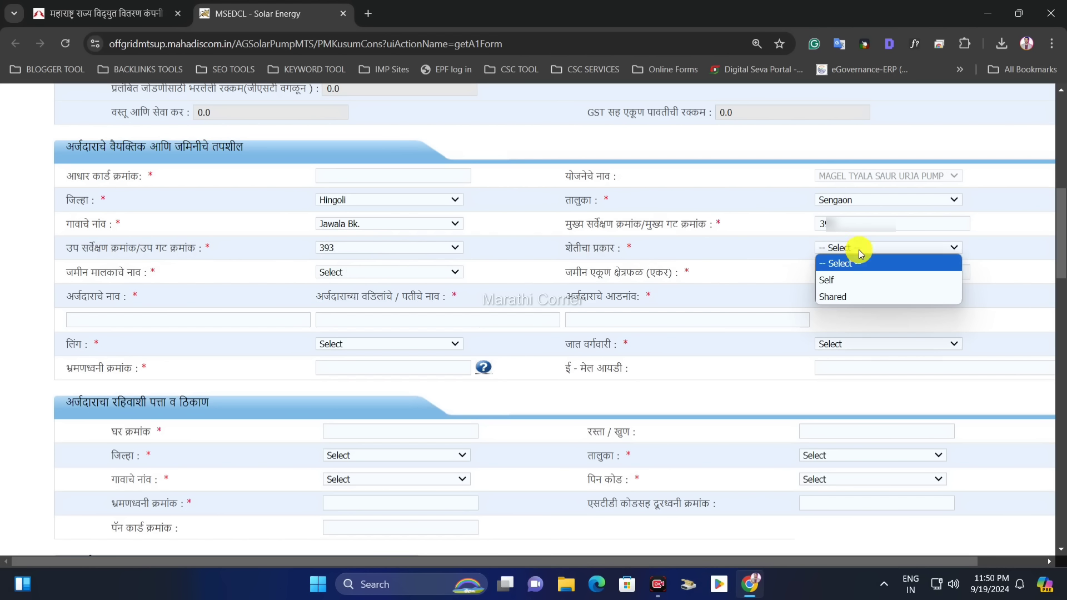
pyautogui.click(857, 281)
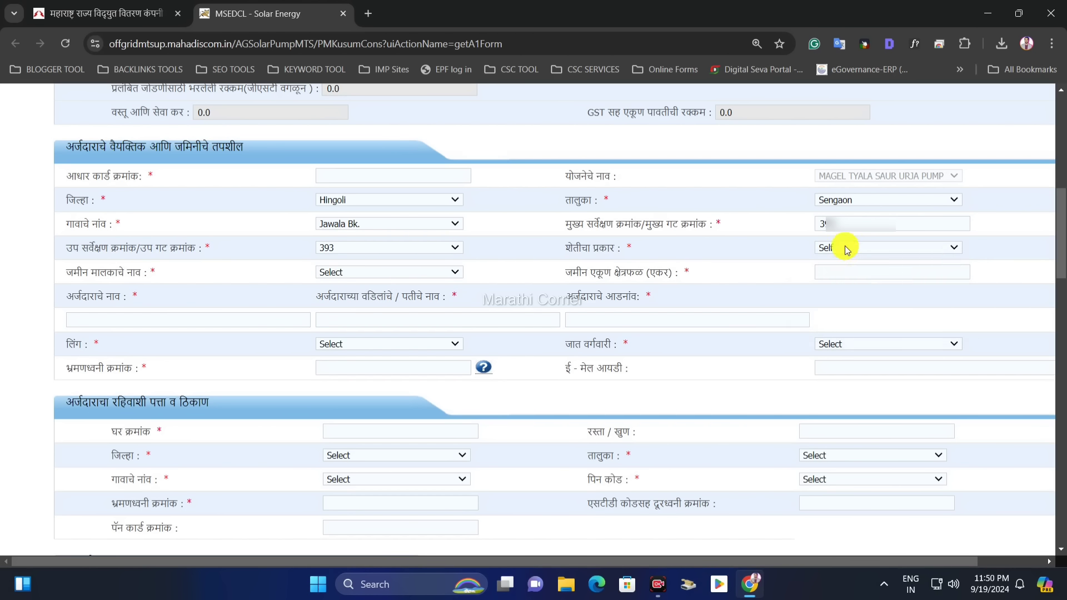
pyautogui.click(847, 250)
pyautogui.click(841, 299)
pyautogui.click(838, 248)
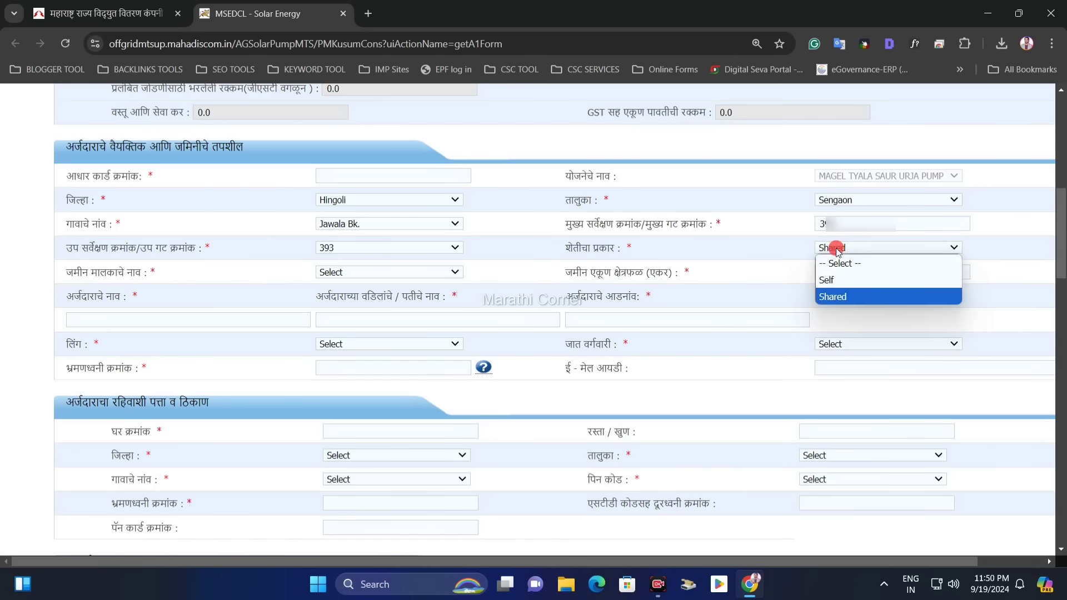
pyautogui.click(840, 280)
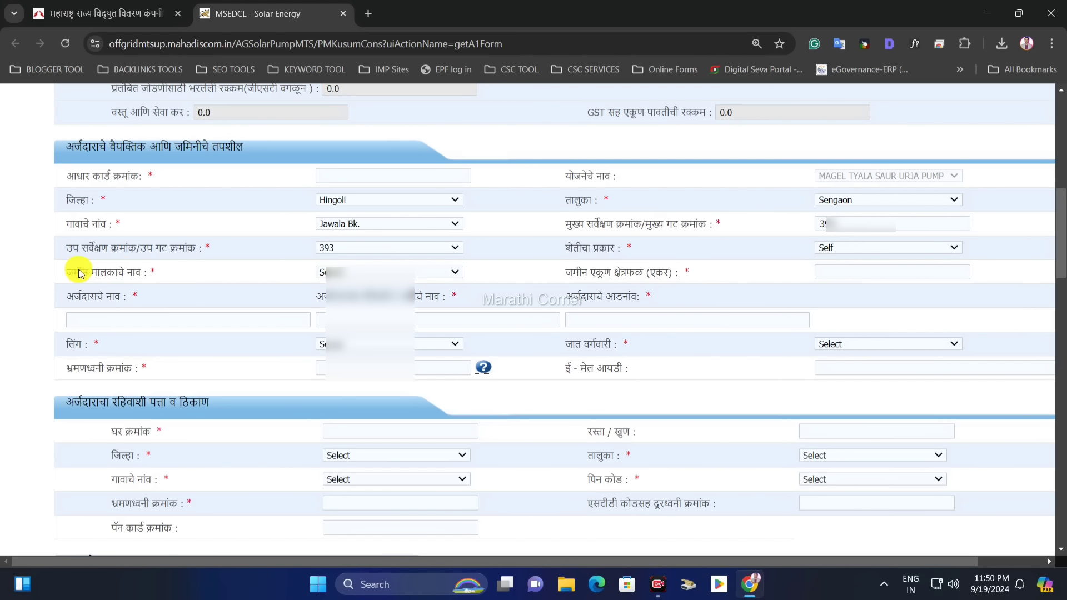
# - Choose the land owner's name in the land details and check the total land area label in acres
pyautogui.click(342, 271)
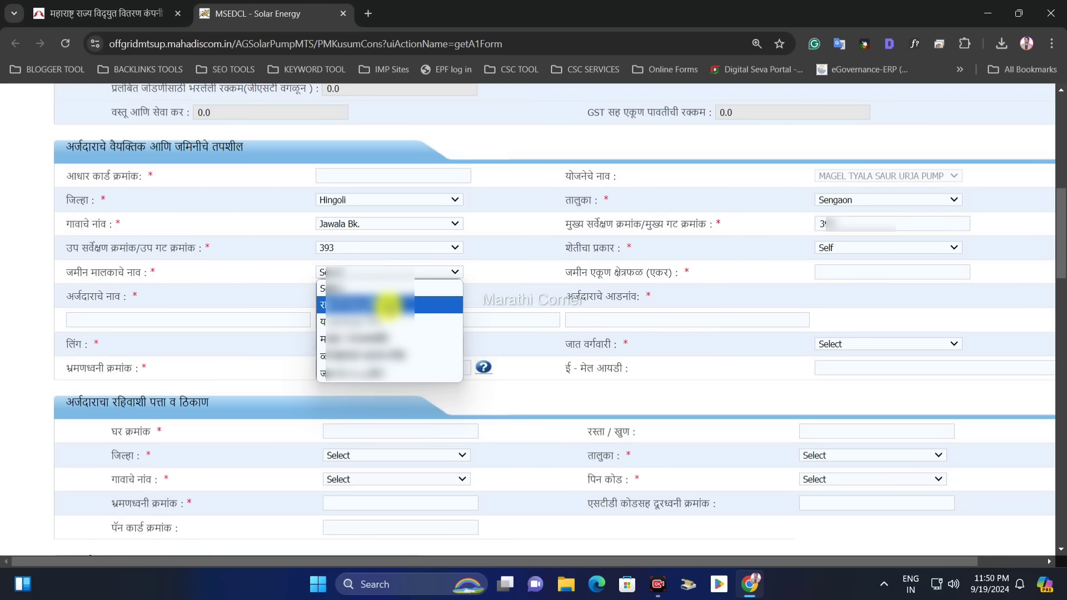
pyautogui.click(388, 304)
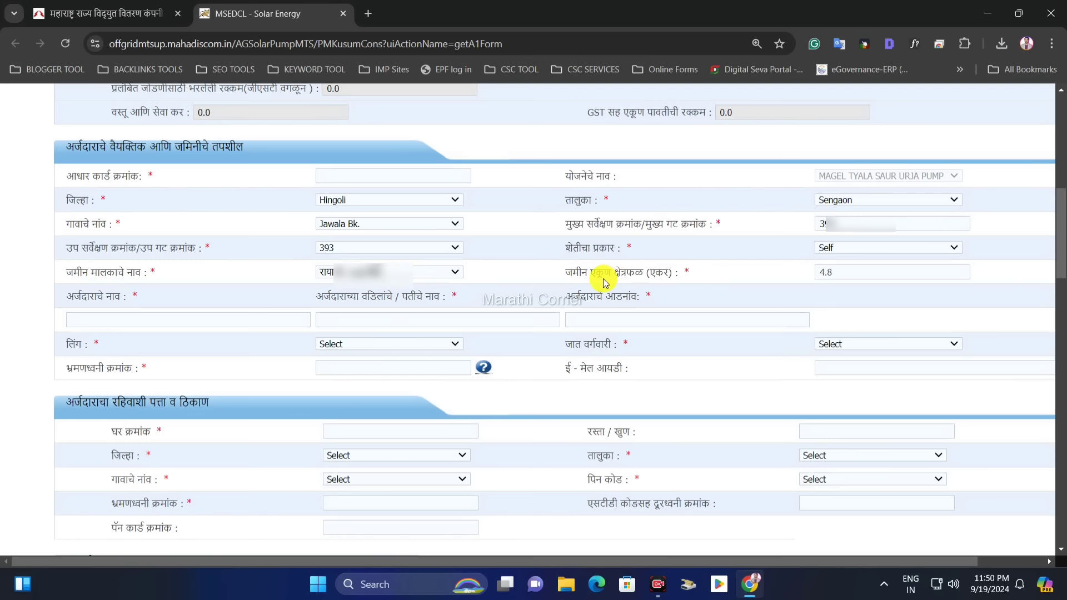
pyautogui.moveTo(572, 274); pyautogui.dragTo(665, 279)
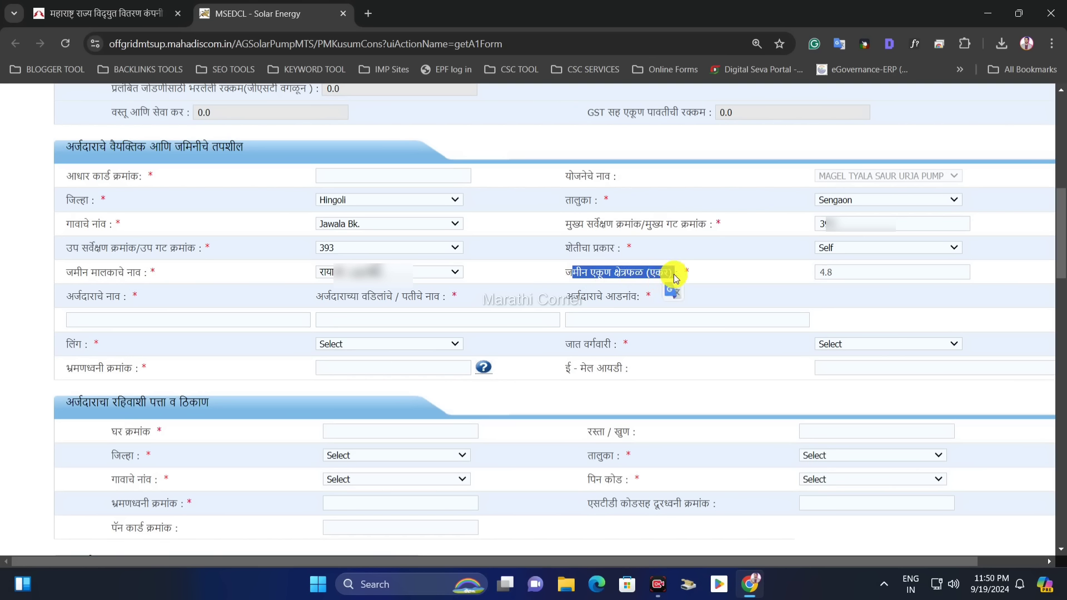
pyautogui.click(672, 276)
pyautogui.moveTo(565, 276); pyautogui.dragTo(676, 274)
pyautogui.click(678, 274)
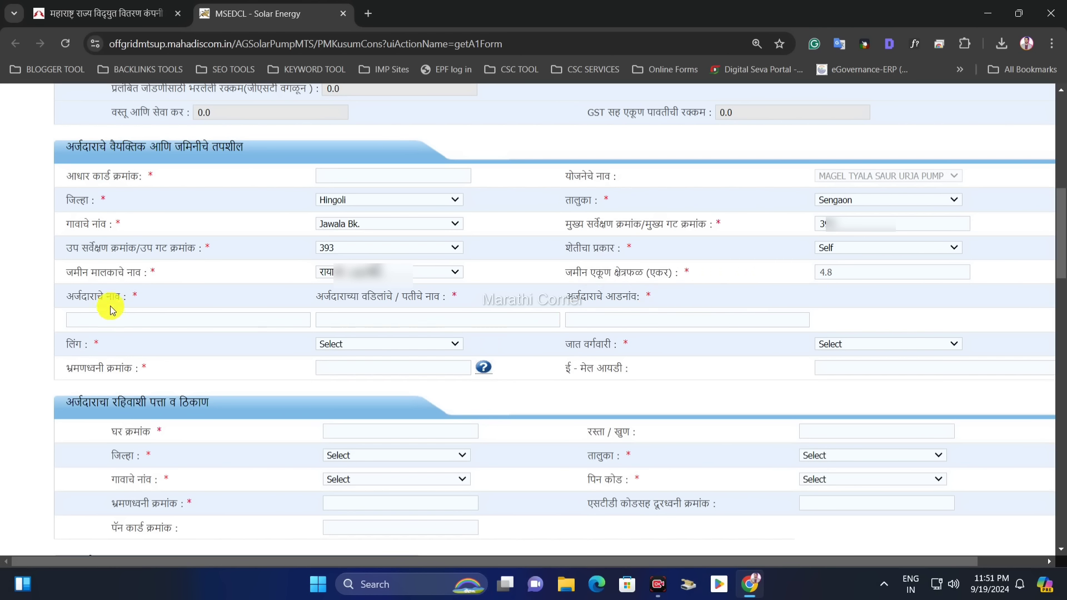
# - Review the fields for the applicant's name, father's or husband's name, and surname without filling them in
pyautogui.moveTo(74, 297); pyautogui.dragTo(126, 297)
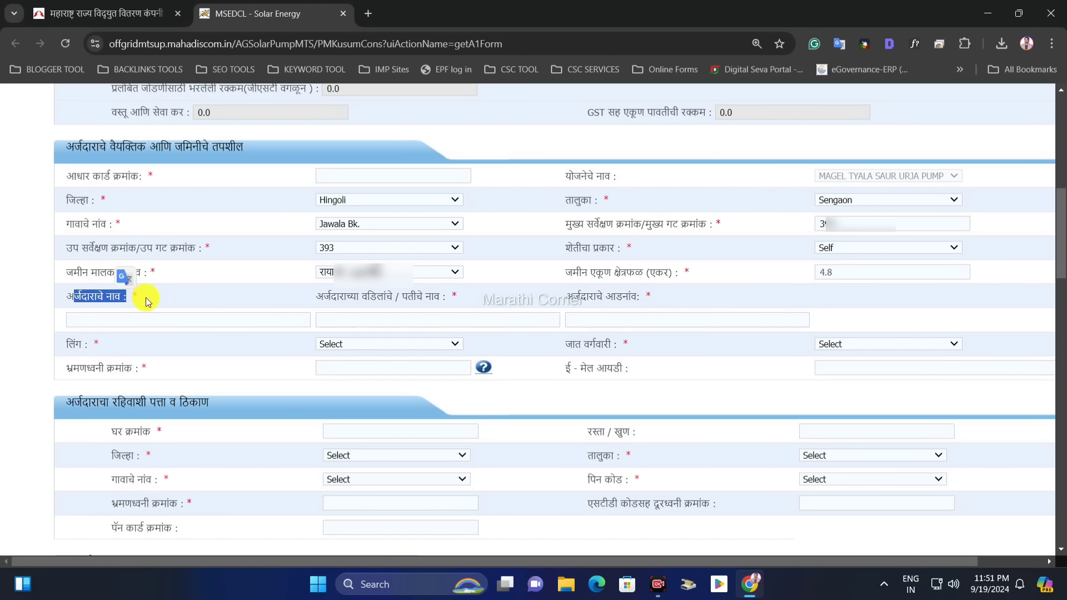
pyautogui.click(145, 298)
pyautogui.click(162, 321)
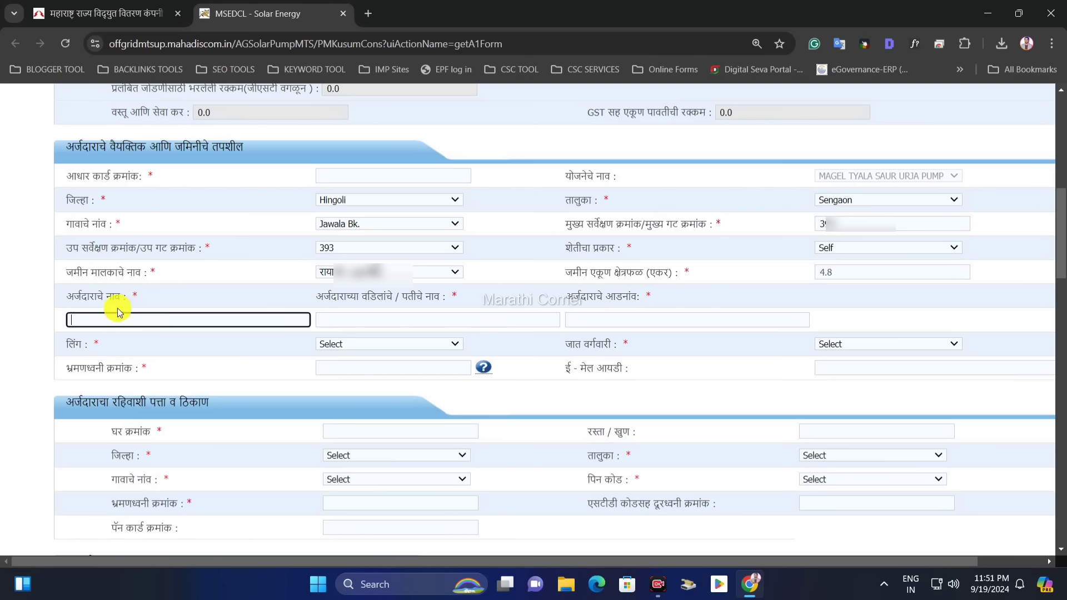
pyautogui.click(345, 317)
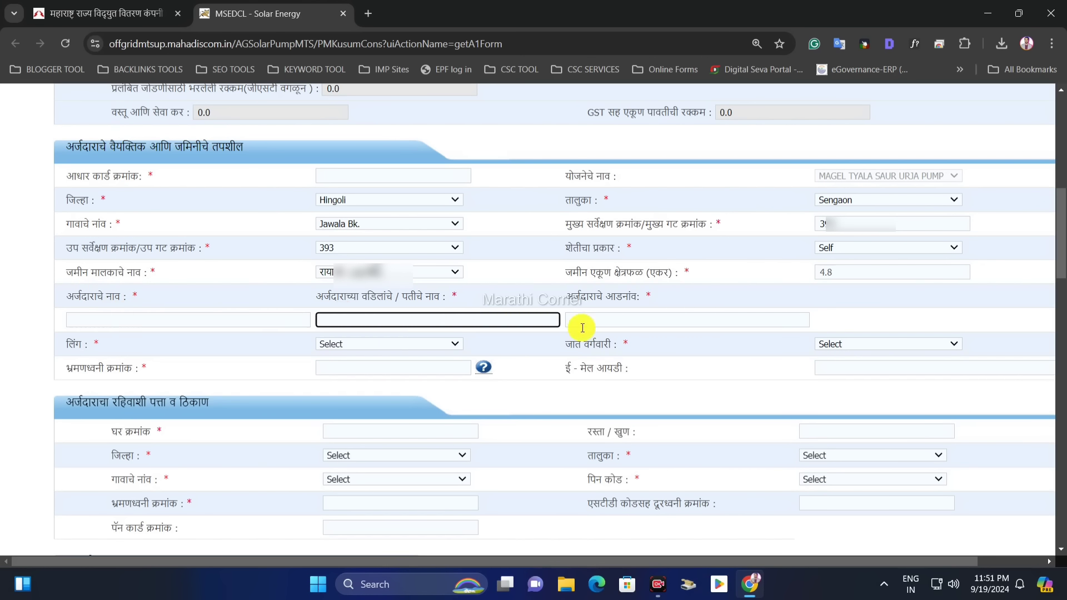
pyautogui.click(623, 321)
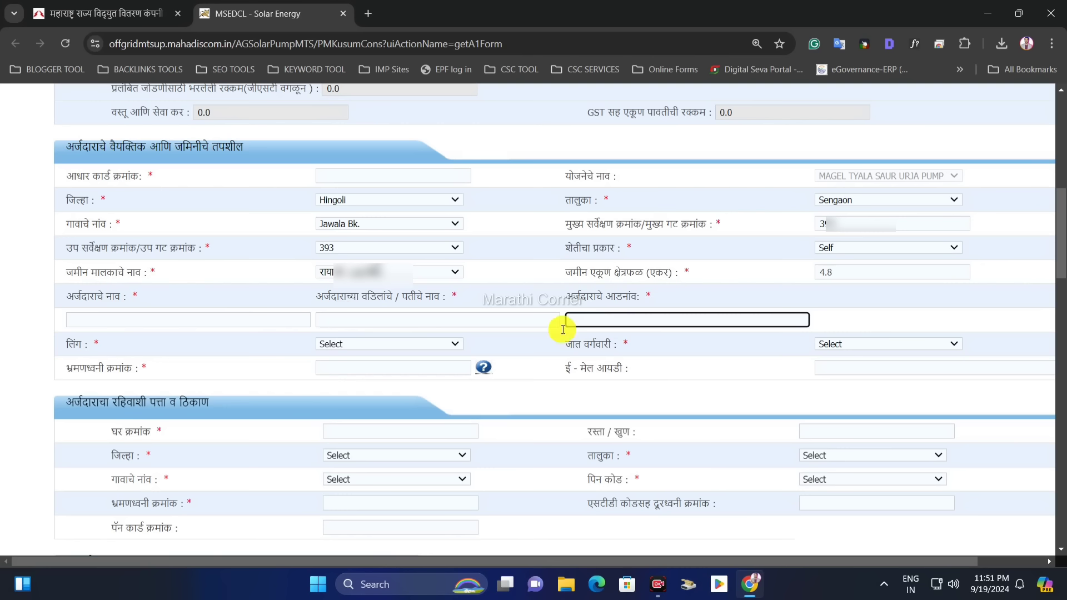
# - Set the applicant's gender to Male and the caste category to GENERAL
pyautogui.click(340, 344)
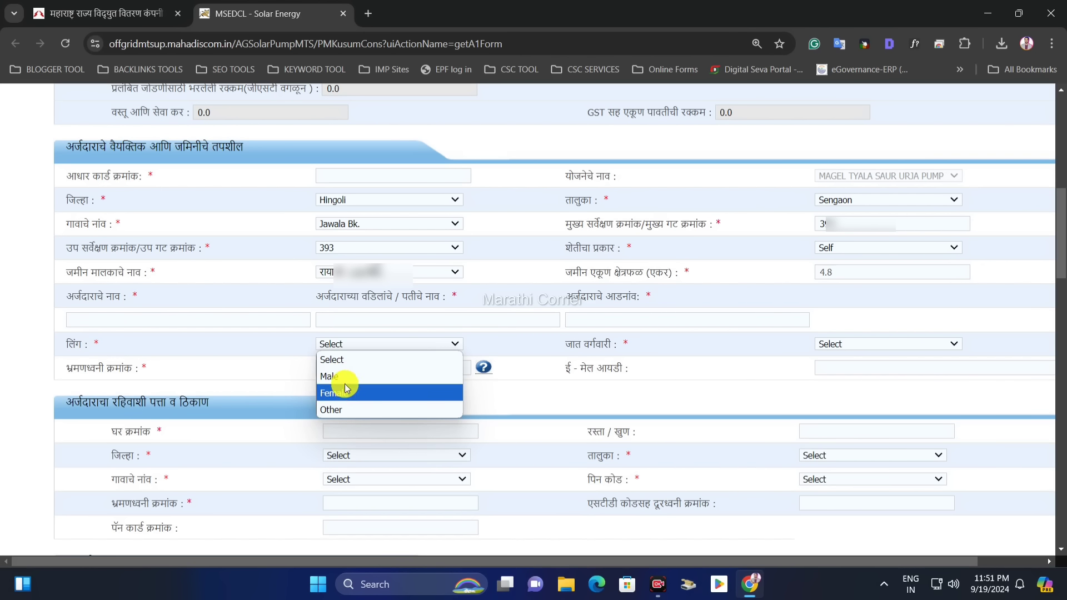
pyautogui.click(344, 380)
pyautogui.click(836, 345)
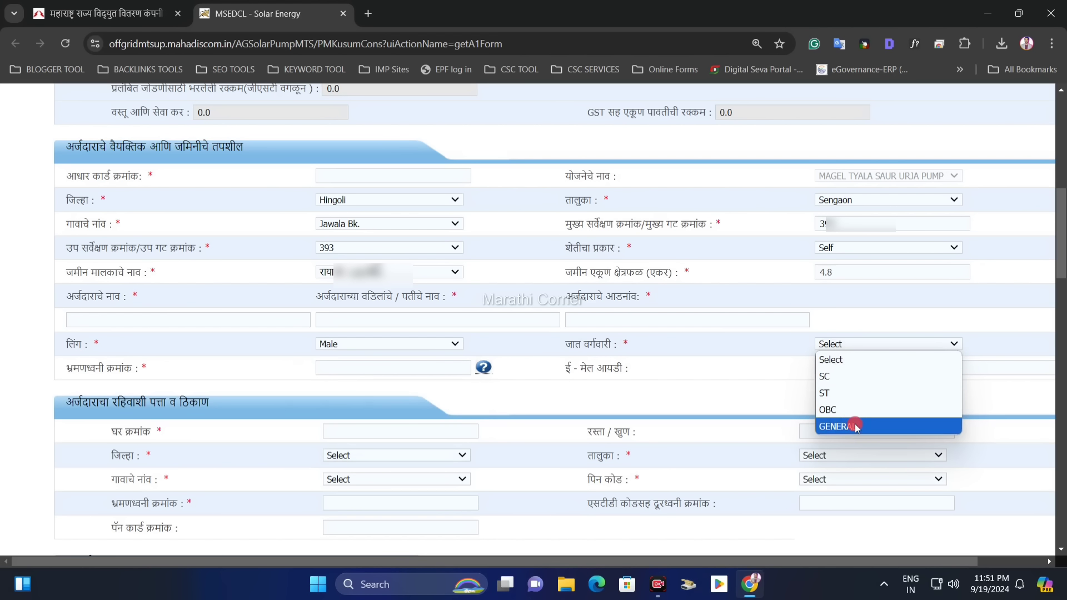
pyautogui.click(855, 426)
pyautogui.click(846, 346)
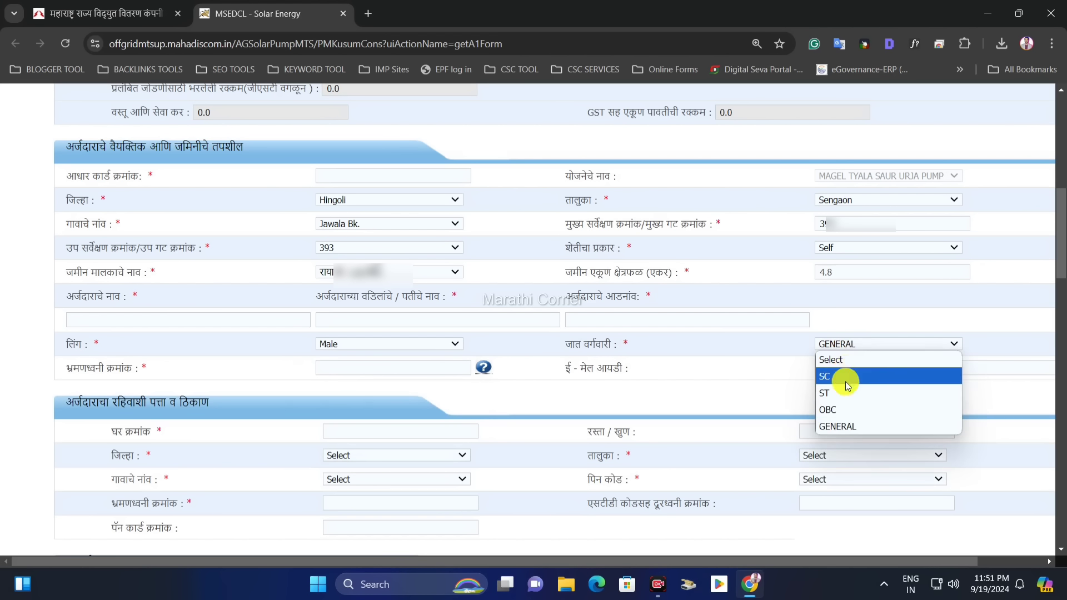
pyautogui.click(852, 424)
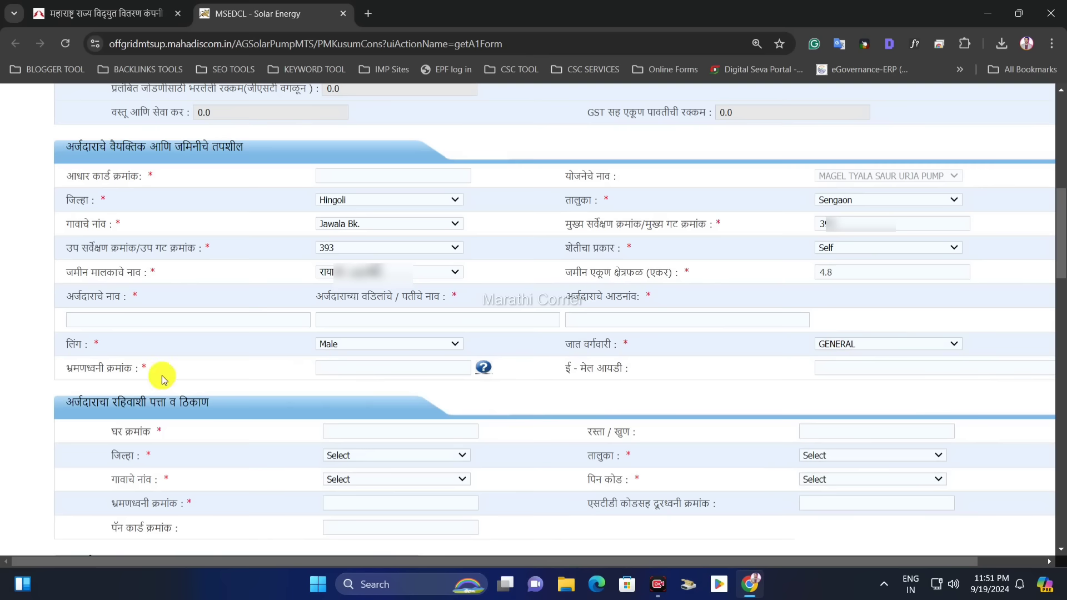
# - Examine the applicant's mobile number field and its help hint in the personal details
pyautogui.click(353, 372)
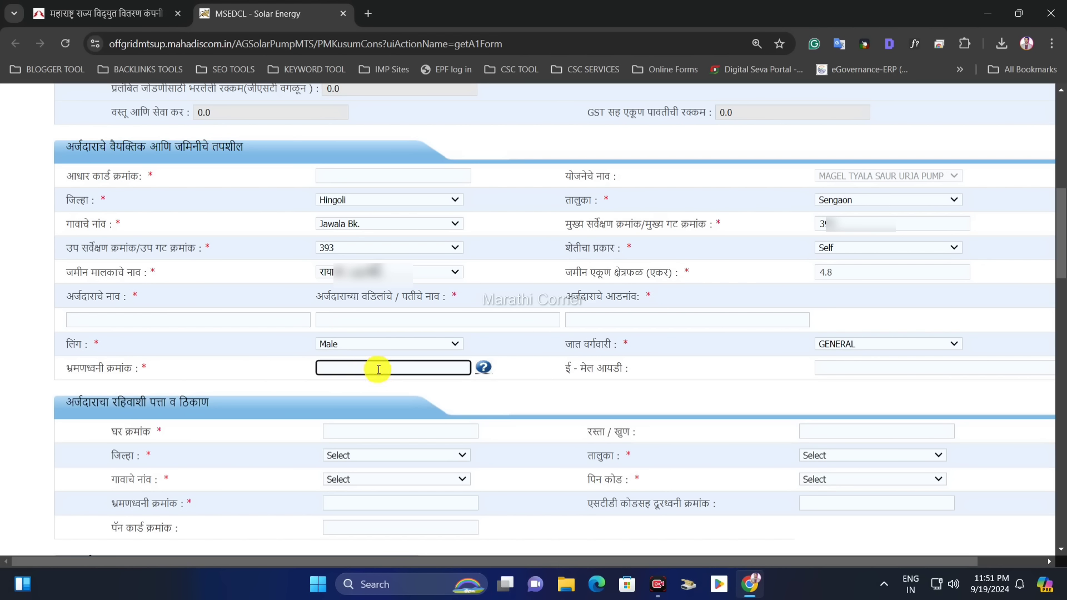
pyautogui.click(348, 368)
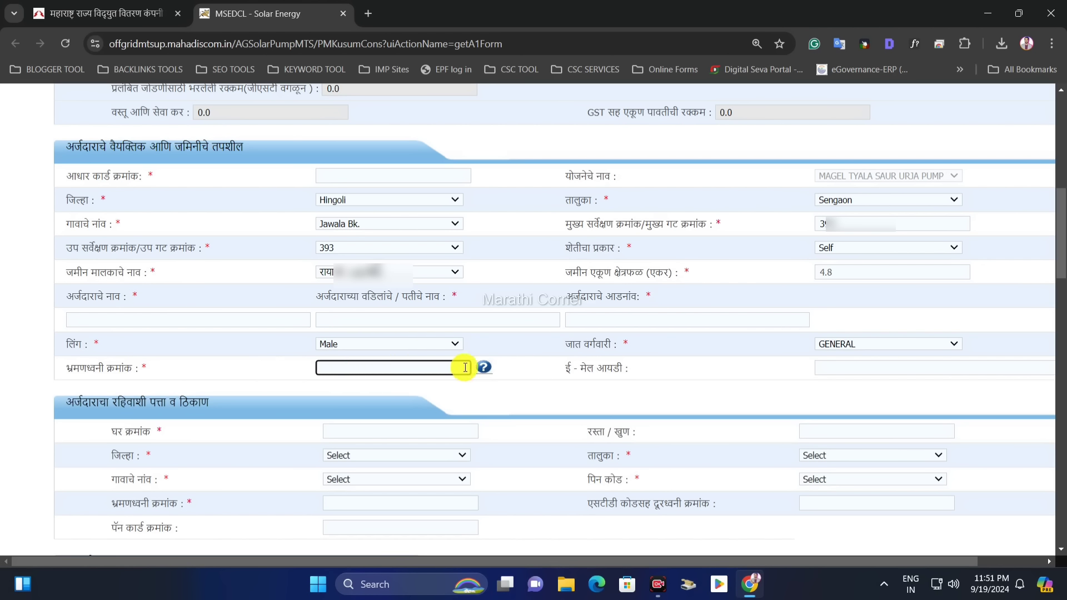
pyautogui.moveTo(484, 370)
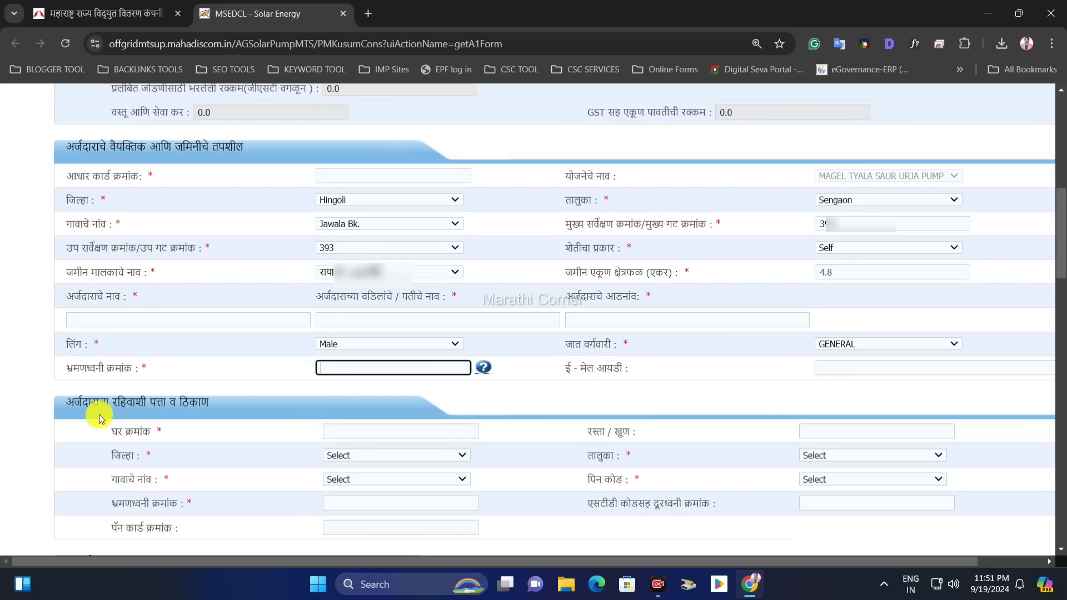
# - Review the residential address heading with its house number and road/landmark fields, leaving them empty
pyautogui.click(83, 405)
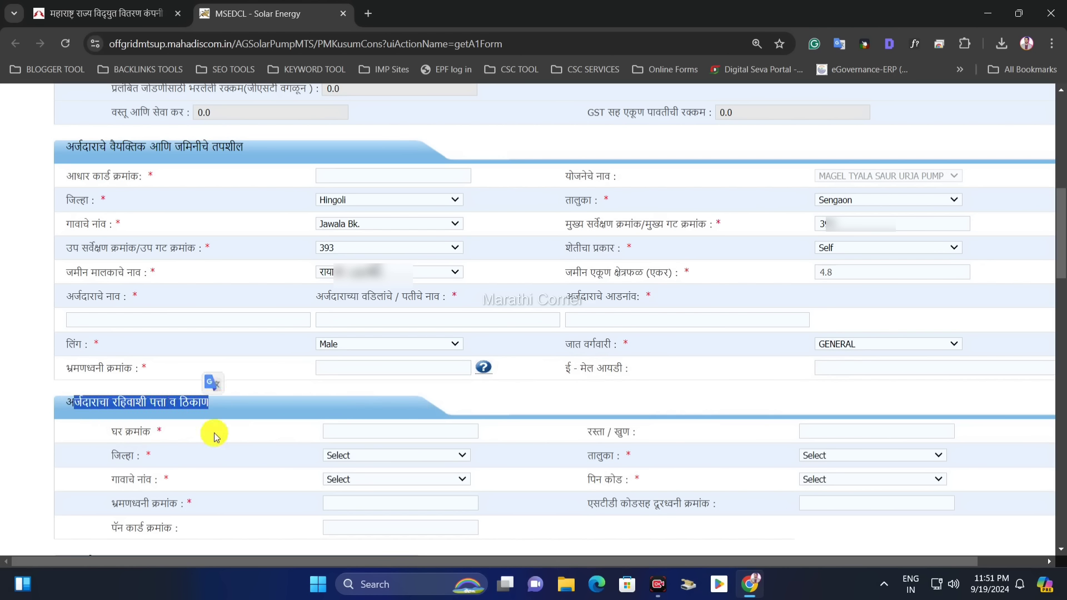
pyautogui.click(350, 441)
pyautogui.click(359, 435)
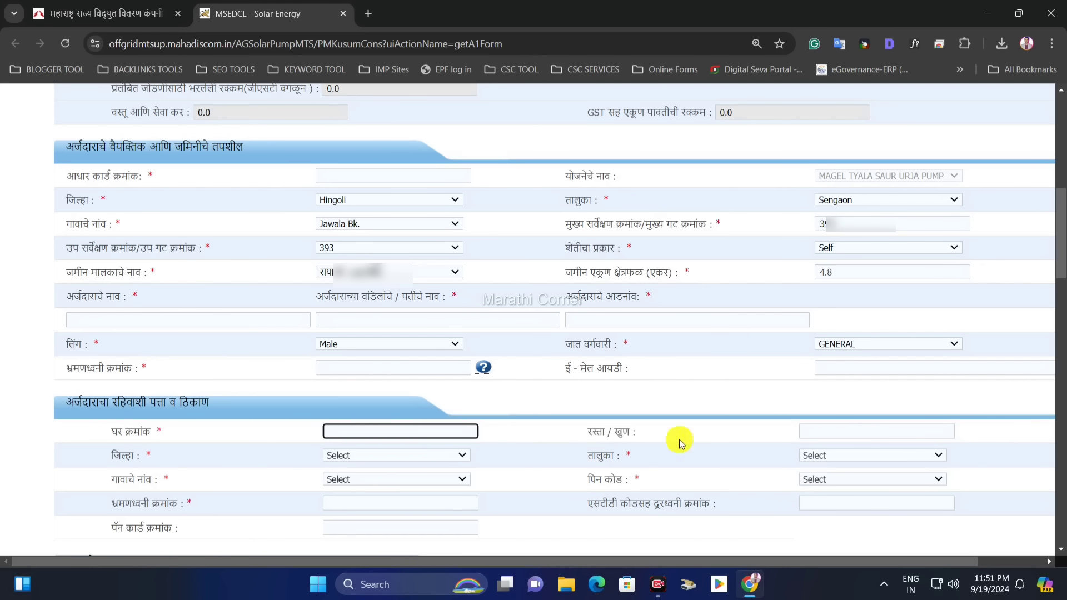
pyautogui.click(791, 433)
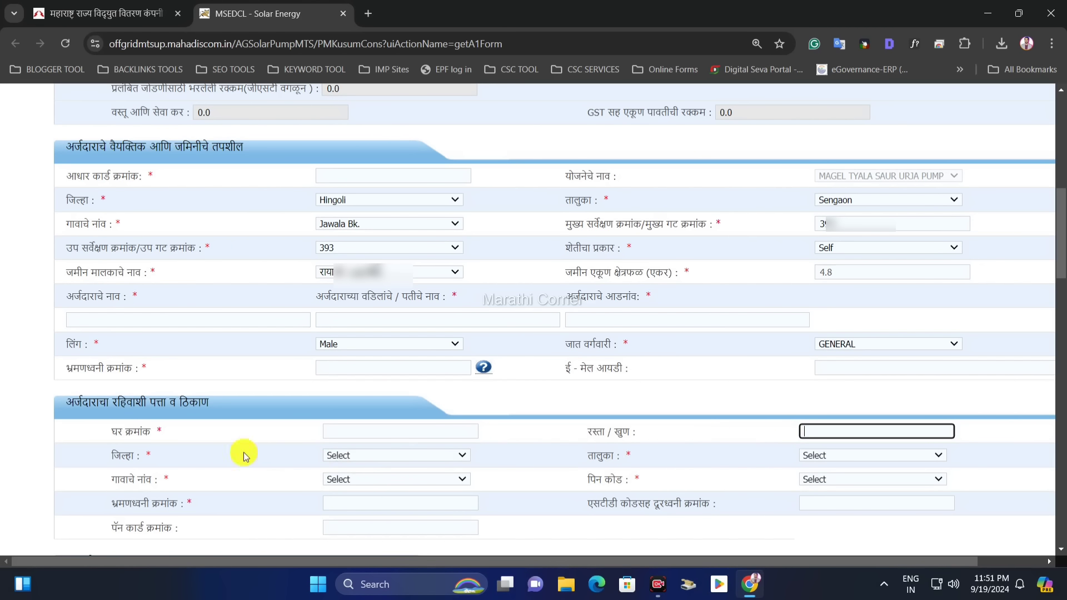
# - Set the district to Hingoli and the taluka to Sengaon in the applicant's residential address
pyautogui.click(353, 456)
pyautogui.press('h')
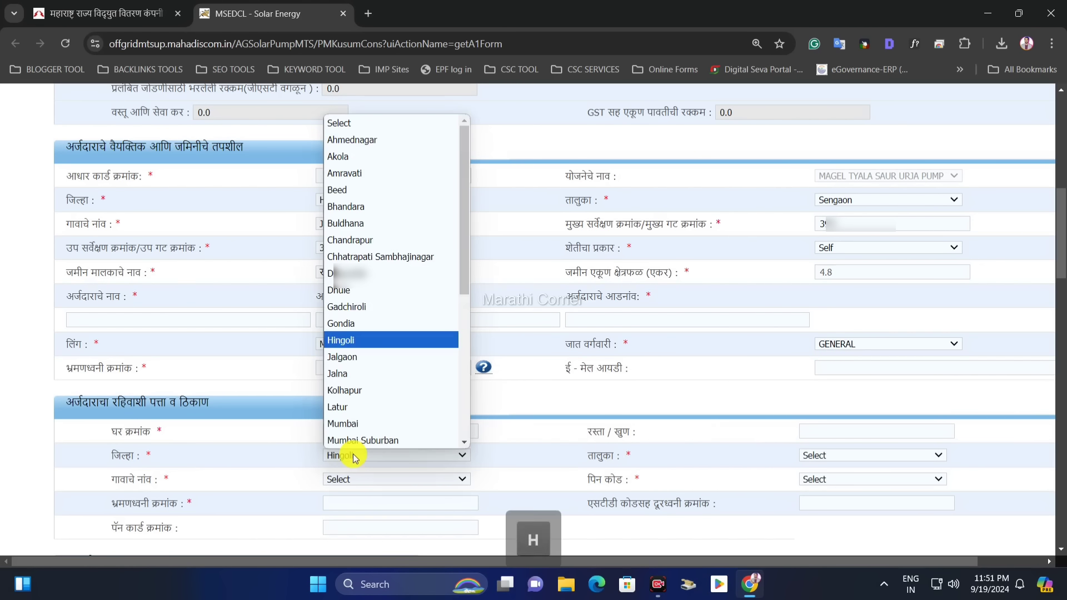
pyautogui.press('Return')
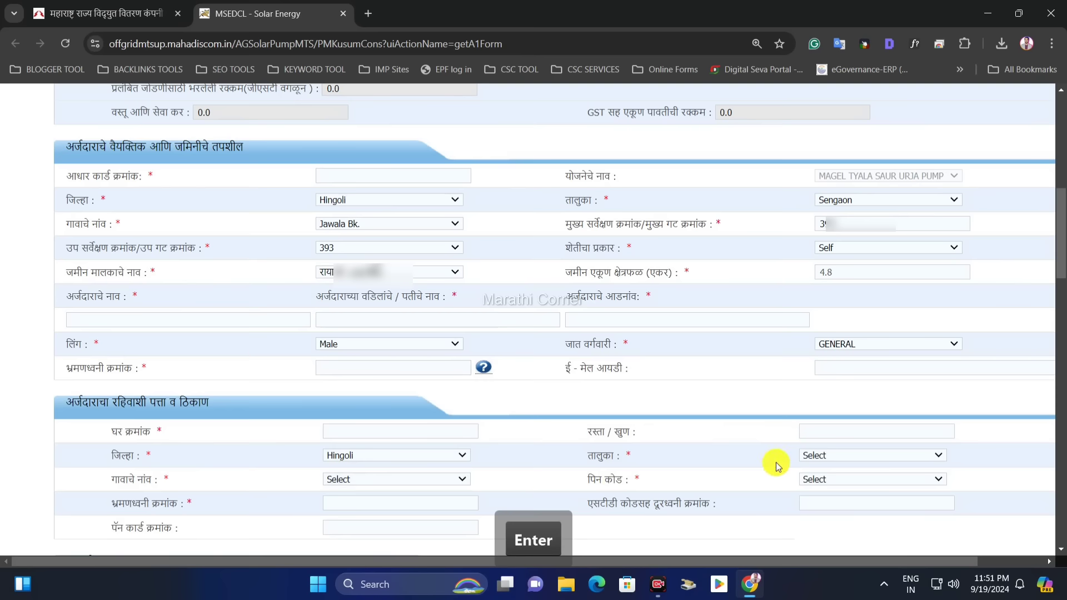
pyautogui.click(813, 458)
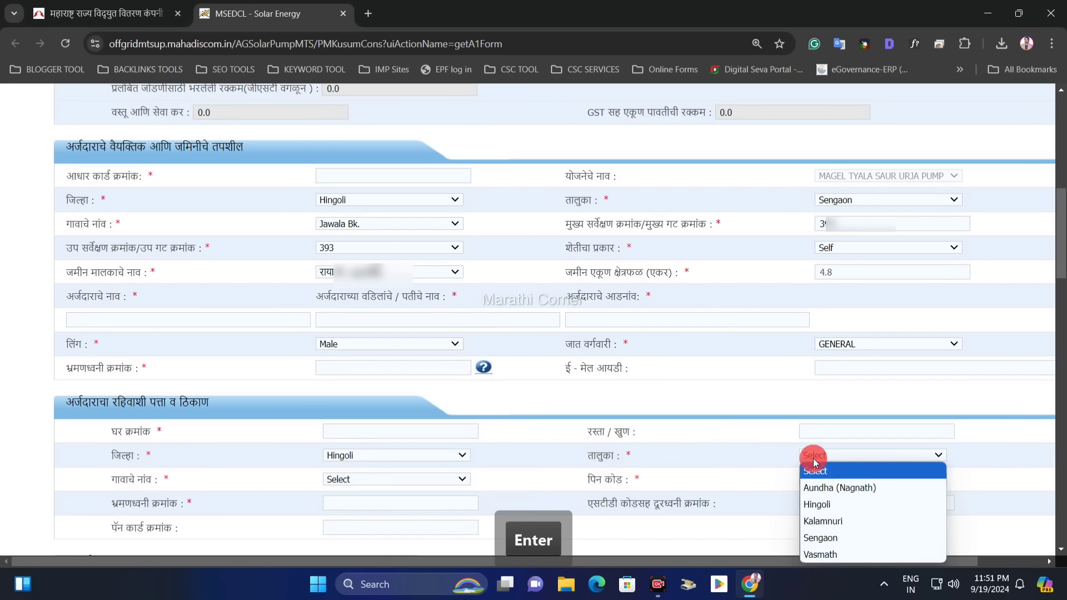
pyautogui.click(842, 538)
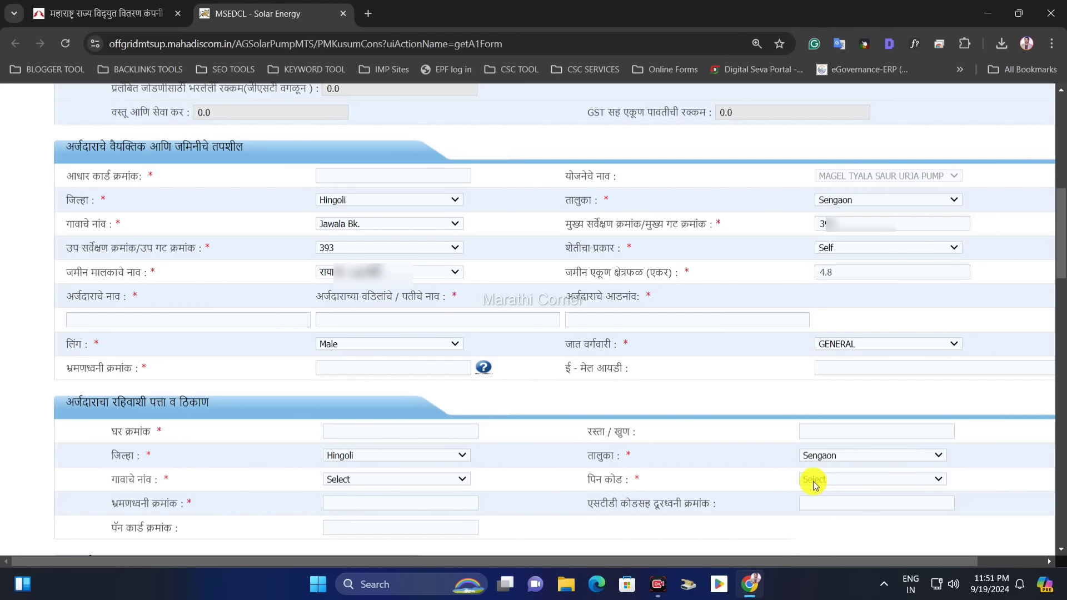
# - Choose Jawala Bk. as the village in the residential address and check the PIN code choices without selecting one
pyautogui.click(354, 479)
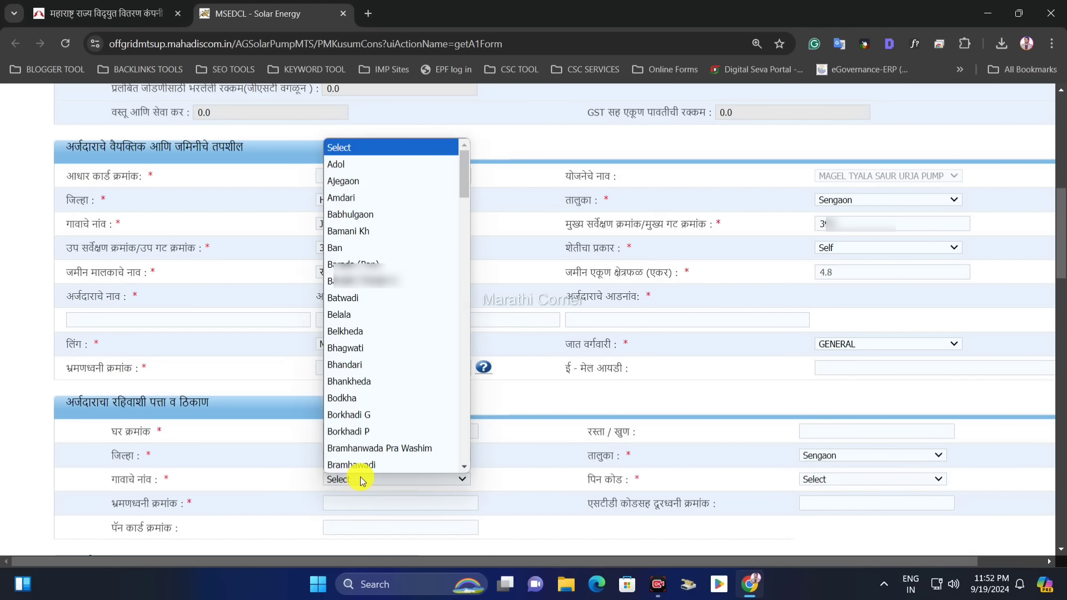
pyautogui.press('j')
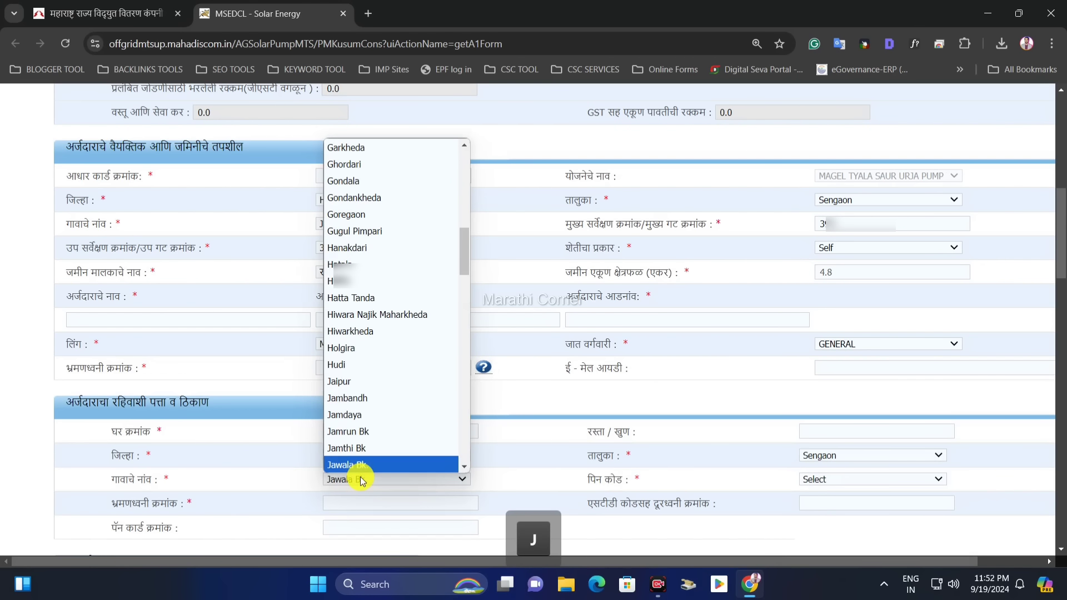
pyautogui.press('j')
pyautogui.click(366, 450)
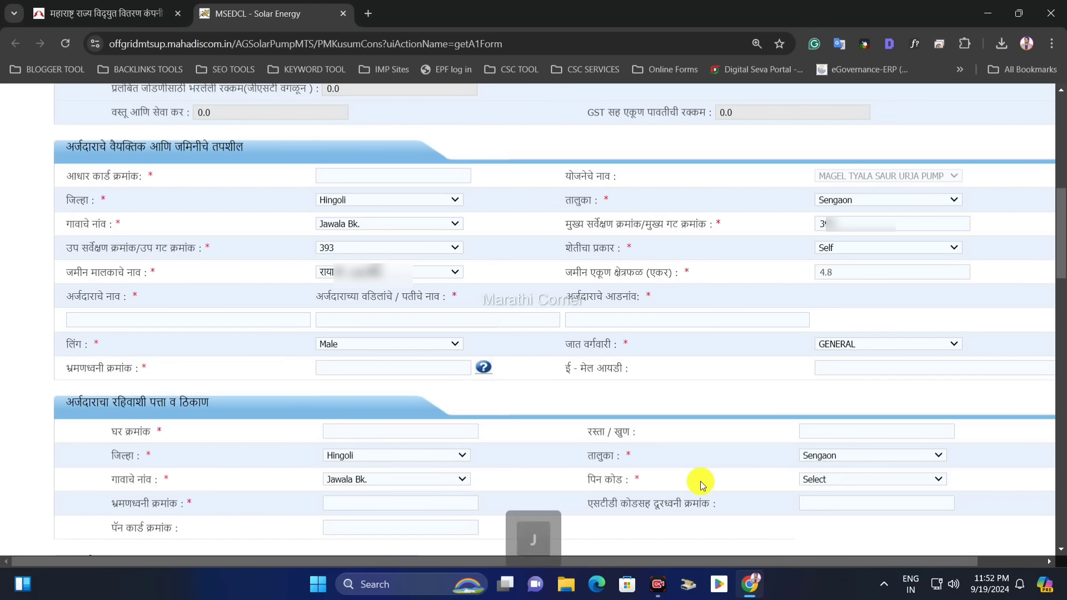
pyautogui.click(807, 481)
pyautogui.click(800, 481)
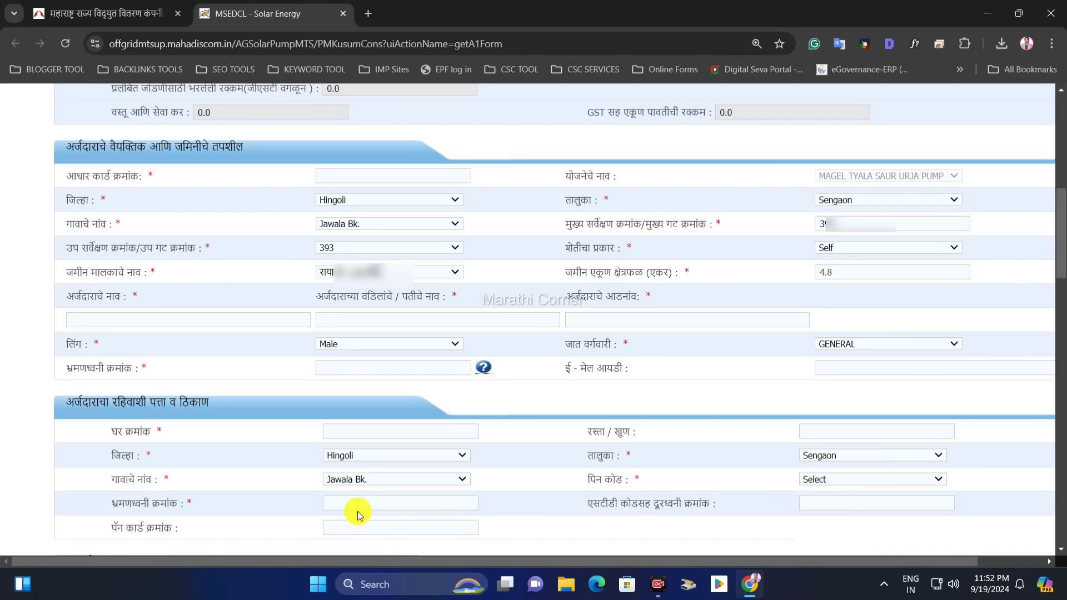
# - Review the mobile number and PAN card number fields in the residential address without filling them in
pyautogui.moveTo(171, 501); pyautogui.dragTo(388, 502)
pyautogui.click(388, 502)
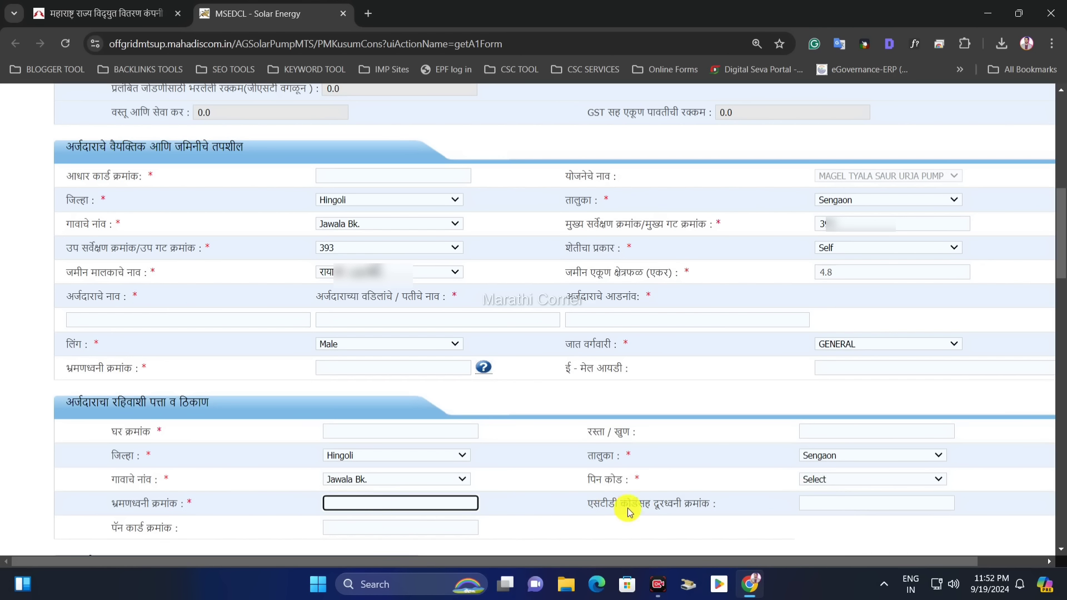
pyautogui.moveTo(125, 529); pyautogui.dragTo(300, 529)
pyautogui.click(358, 529)
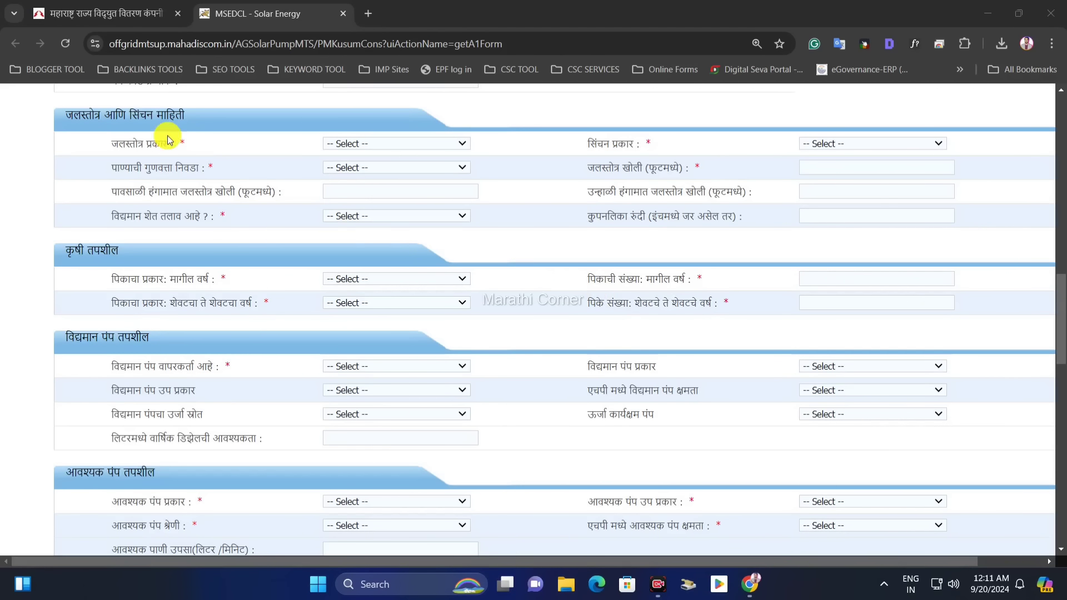
# - Try the water source type choices in the water source and irrigation section and settle on Bore Well
pyautogui.moveTo(63, 117); pyautogui.dragTo(185, 119)
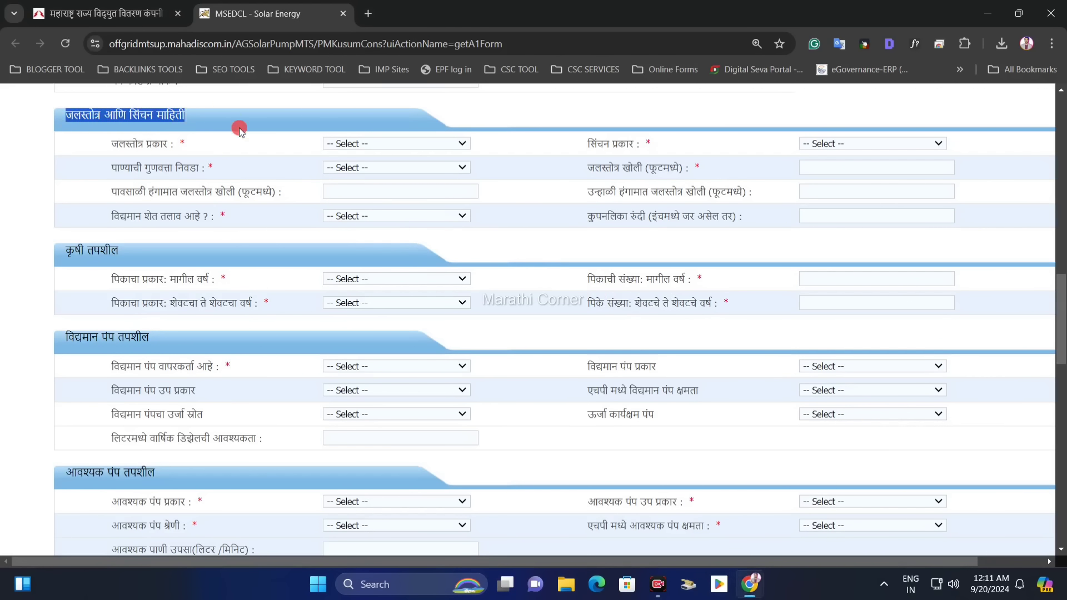
pyautogui.moveTo(118, 143); pyautogui.dragTo(167, 143)
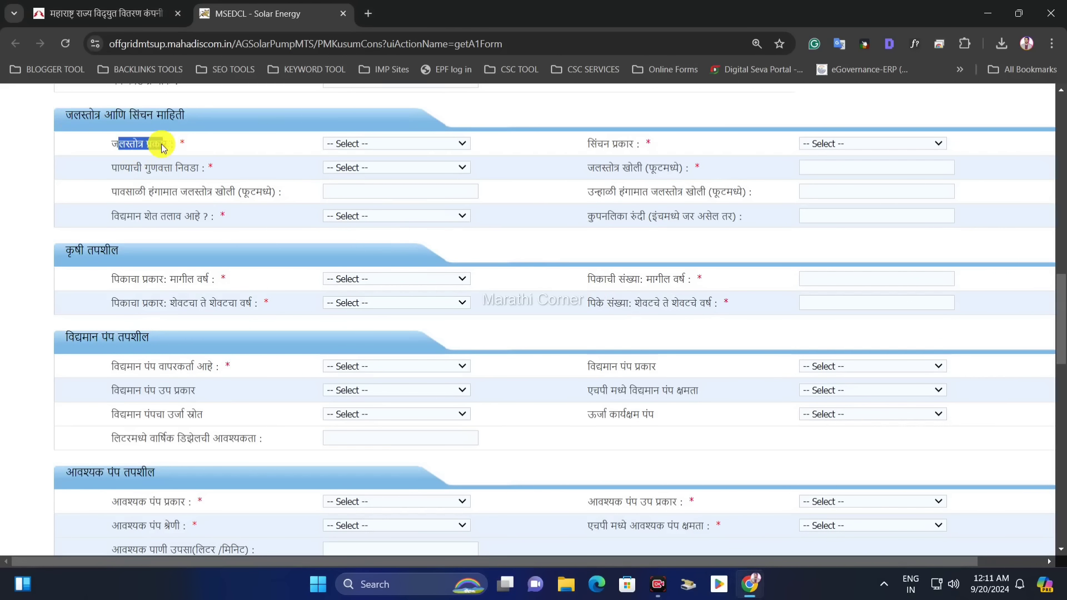
pyautogui.click(345, 143)
pyautogui.click(355, 176)
pyautogui.click(357, 148)
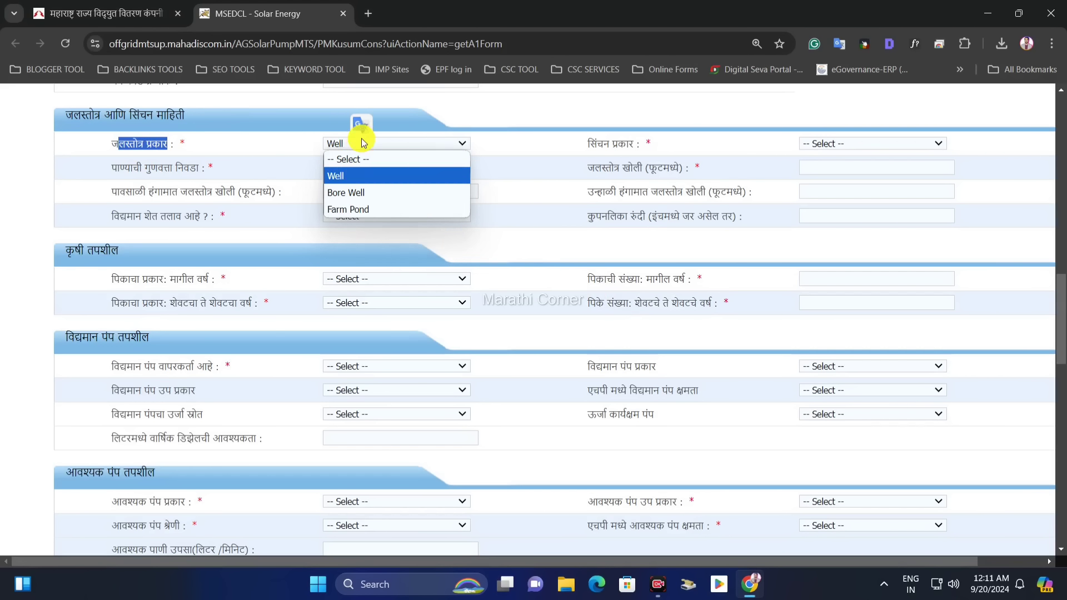
pyautogui.click(357, 192)
pyautogui.click(357, 147)
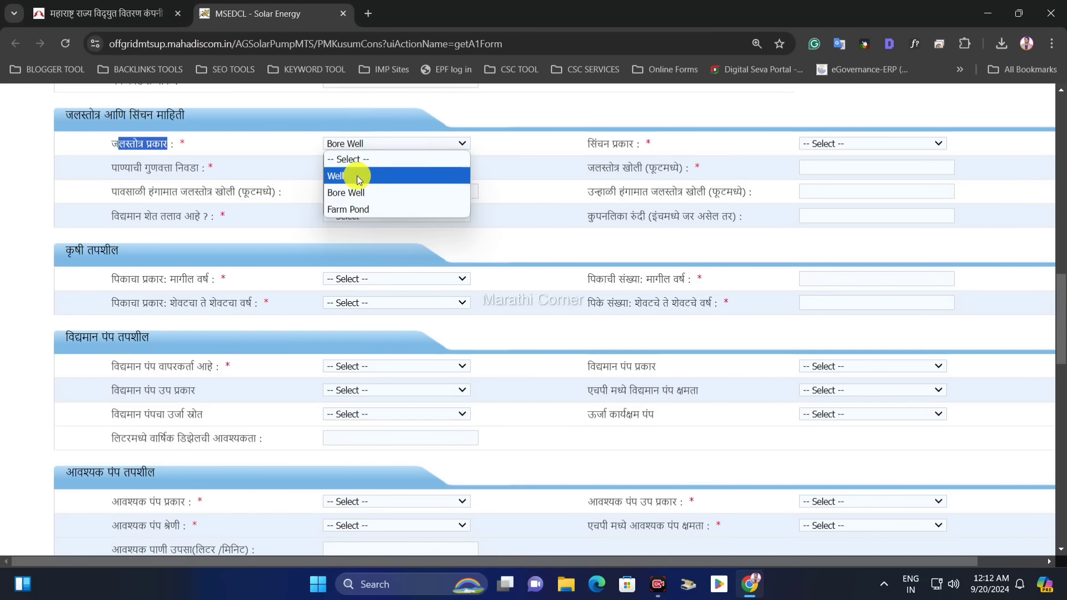
pyautogui.click(362, 215)
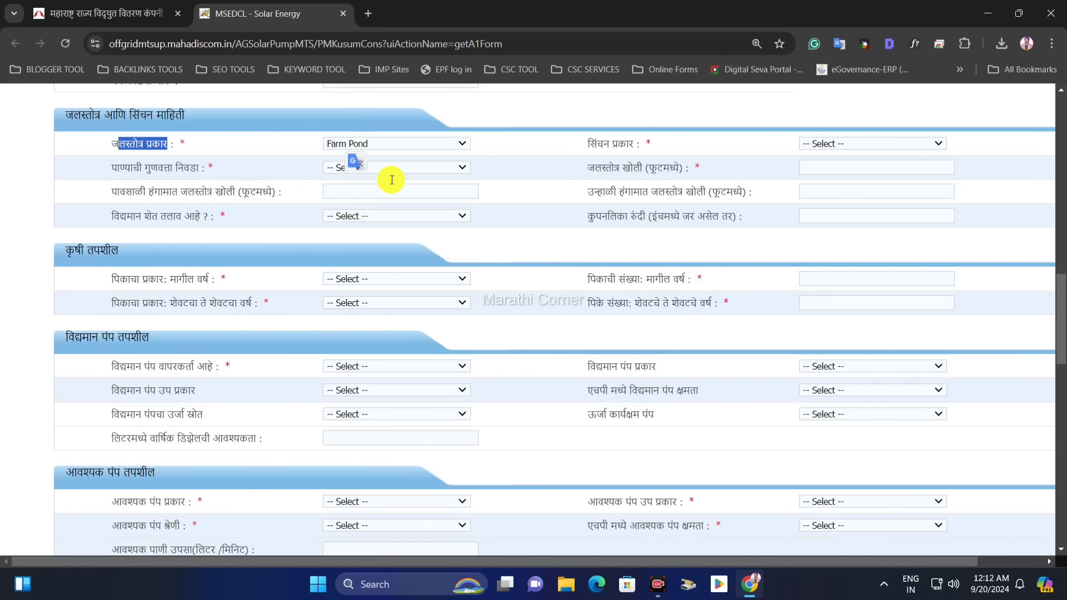
pyautogui.click(386, 143)
pyautogui.click(362, 193)
# - Set the irrigation type to Pipe and the water quality to Soft
pyautogui.moveTo(597, 145); pyautogui.dragTo(648, 147)
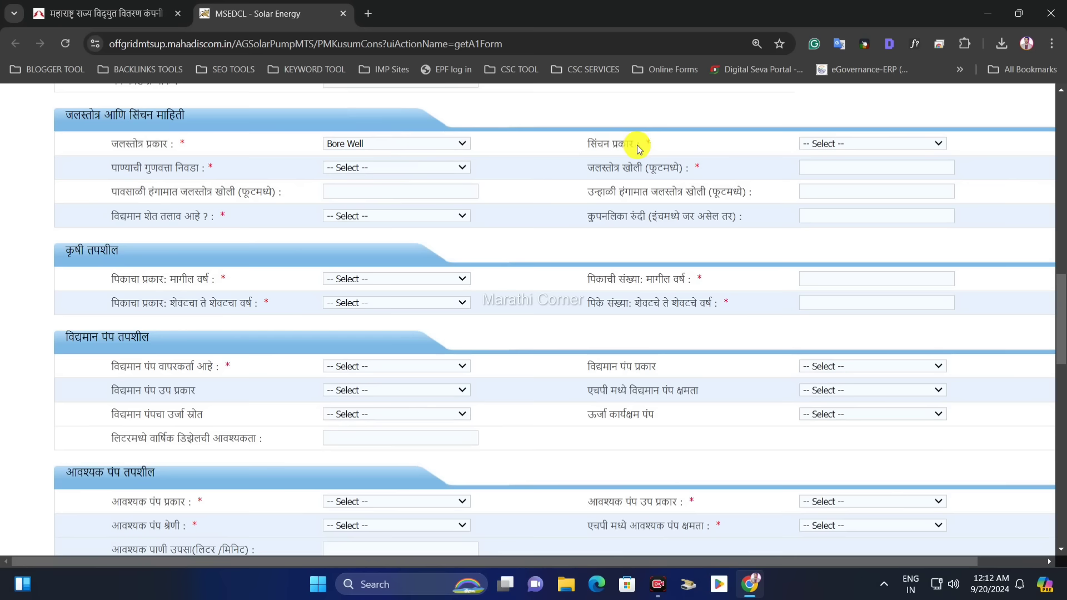
pyautogui.click(814, 143)
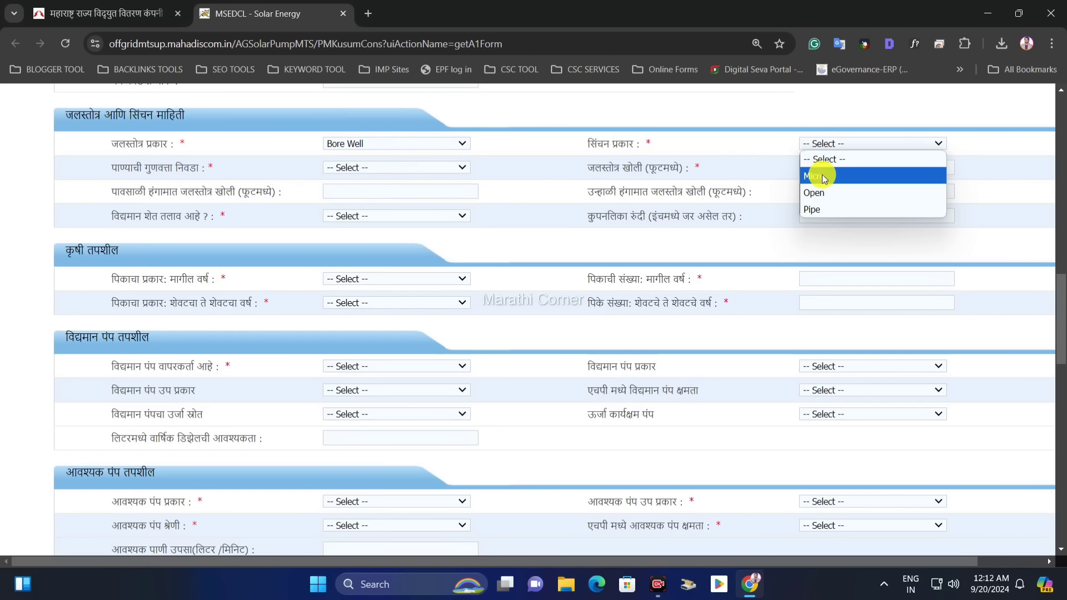
pyautogui.click(812, 209)
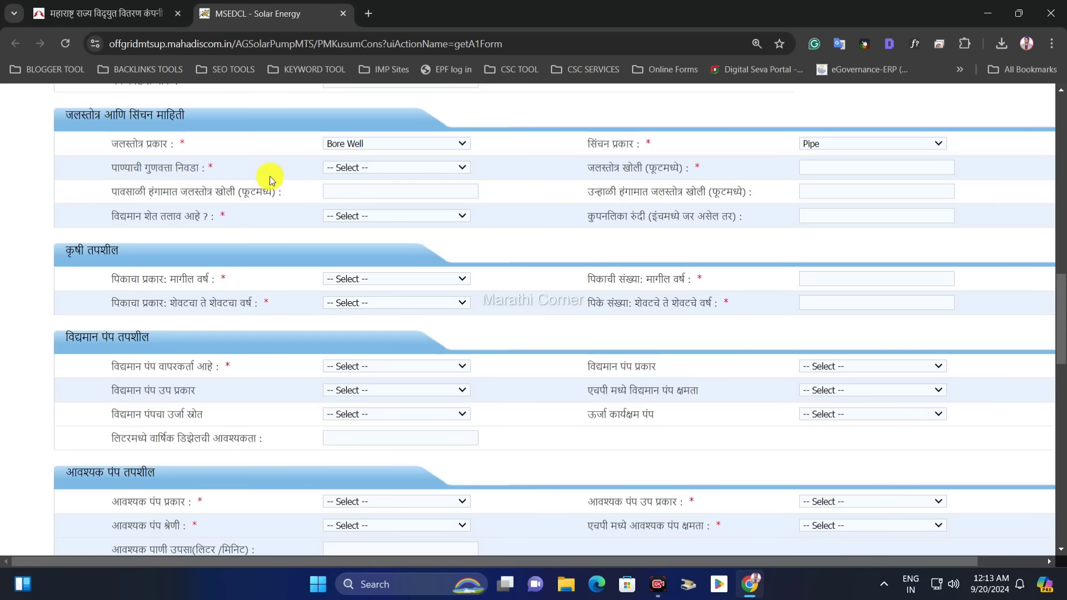
pyautogui.click(347, 167)
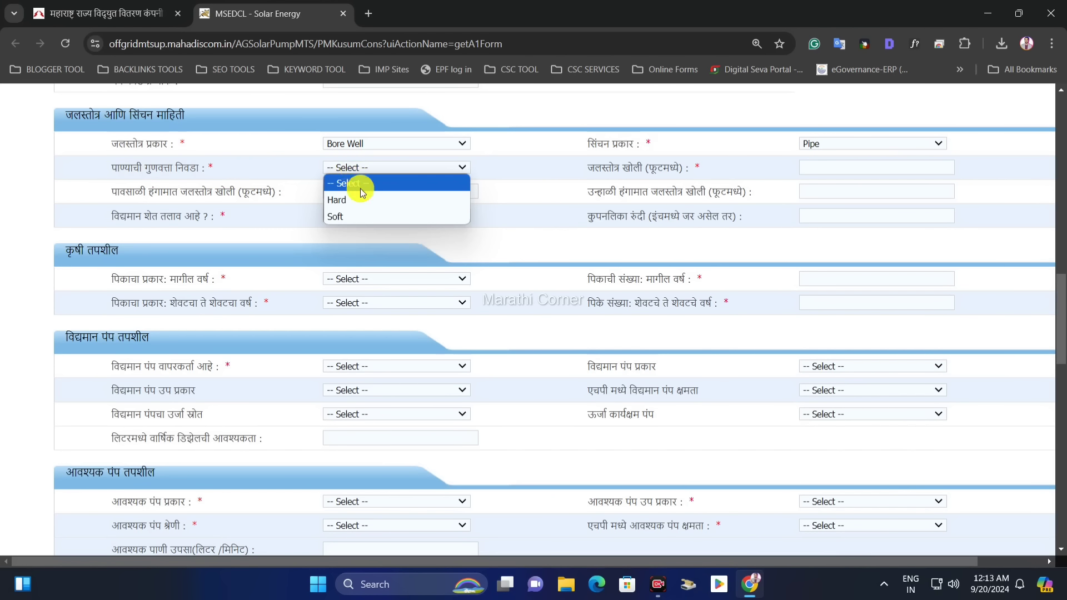
pyautogui.click(372, 216)
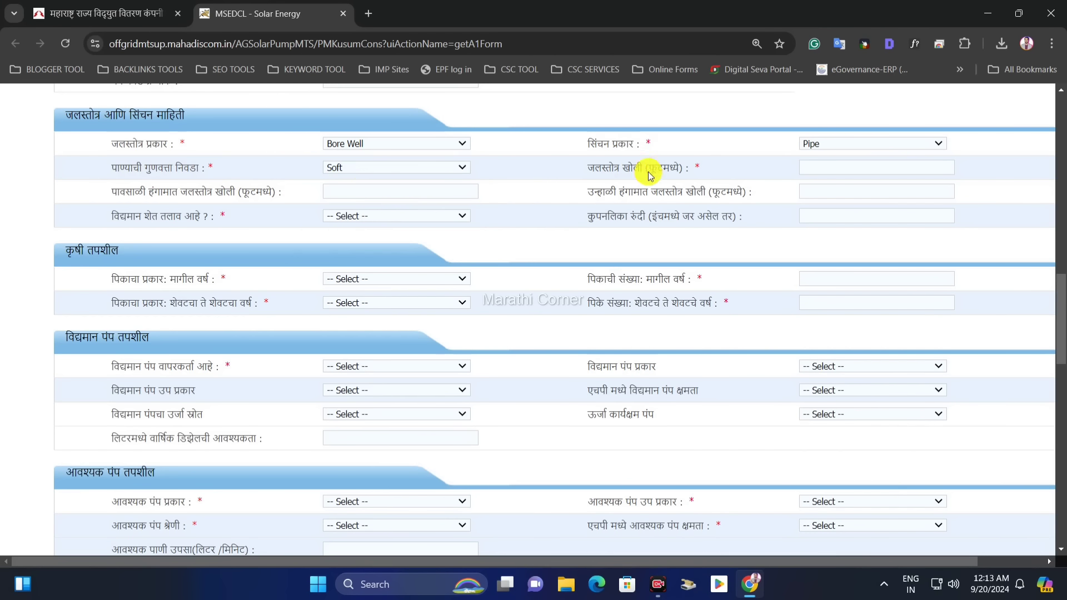
# - Enter 200 feet as the depth of the water source
pyautogui.click(804, 170)
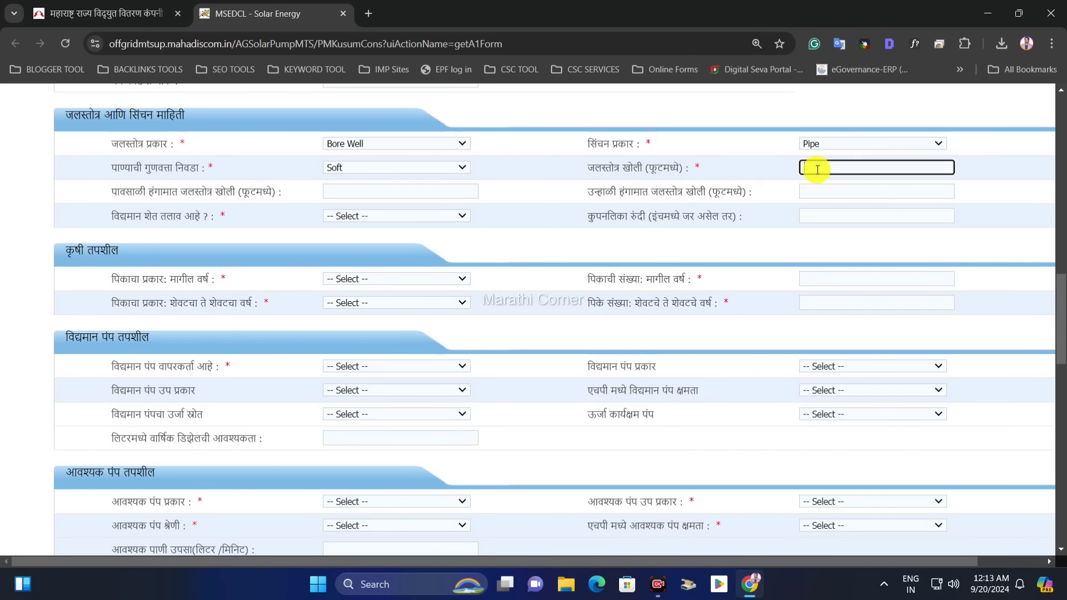
pyautogui.write('200')
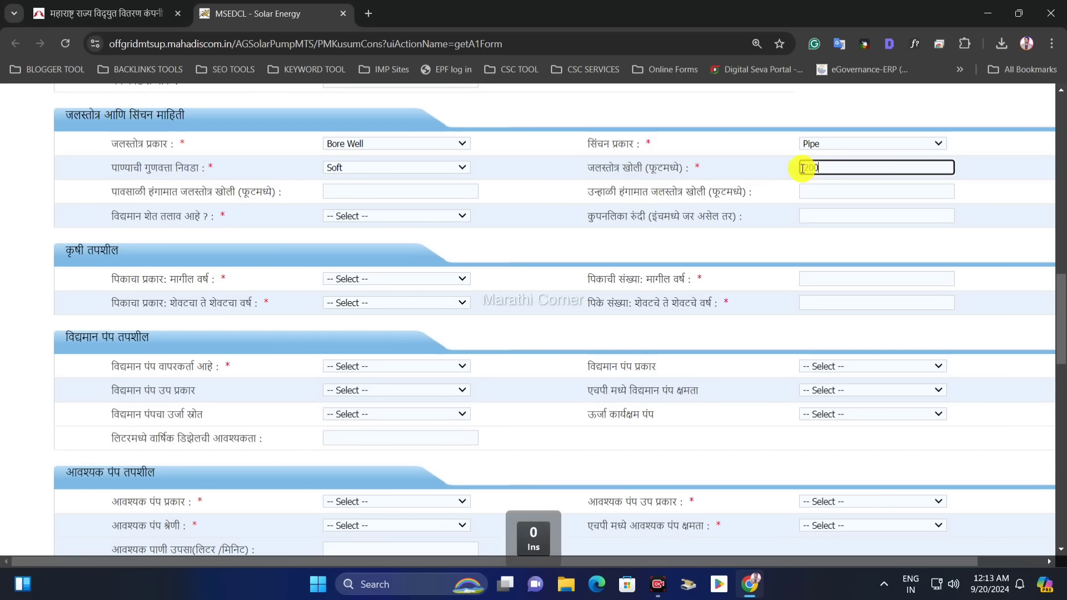
pyautogui.click(774, 170)
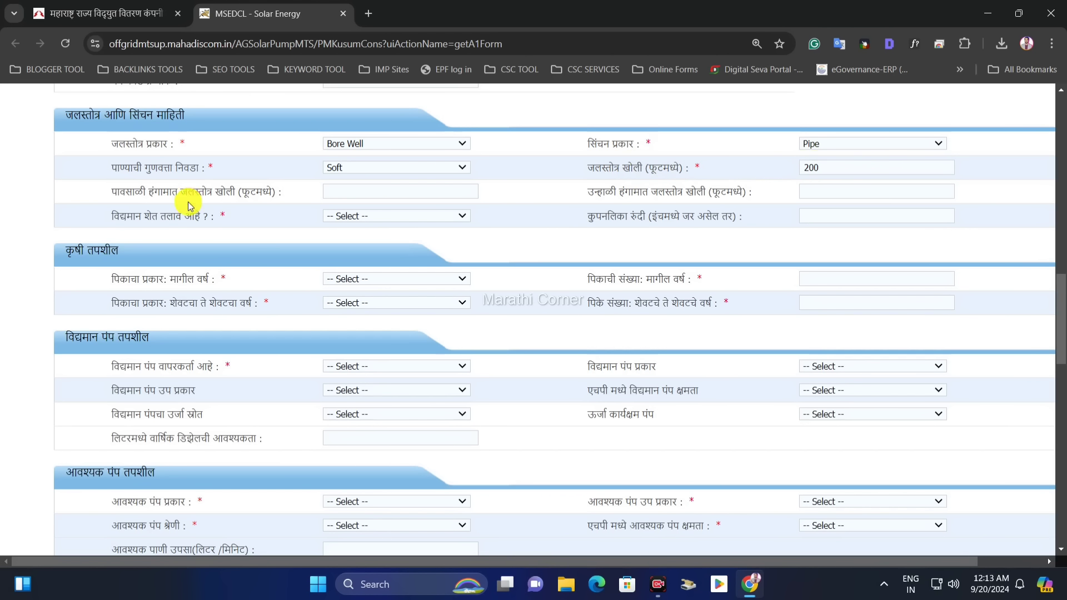
# - Review the monsoon and summer water source depth fields without filling them in
pyautogui.moveTo(133, 195); pyautogui.dragTo(235, 195)
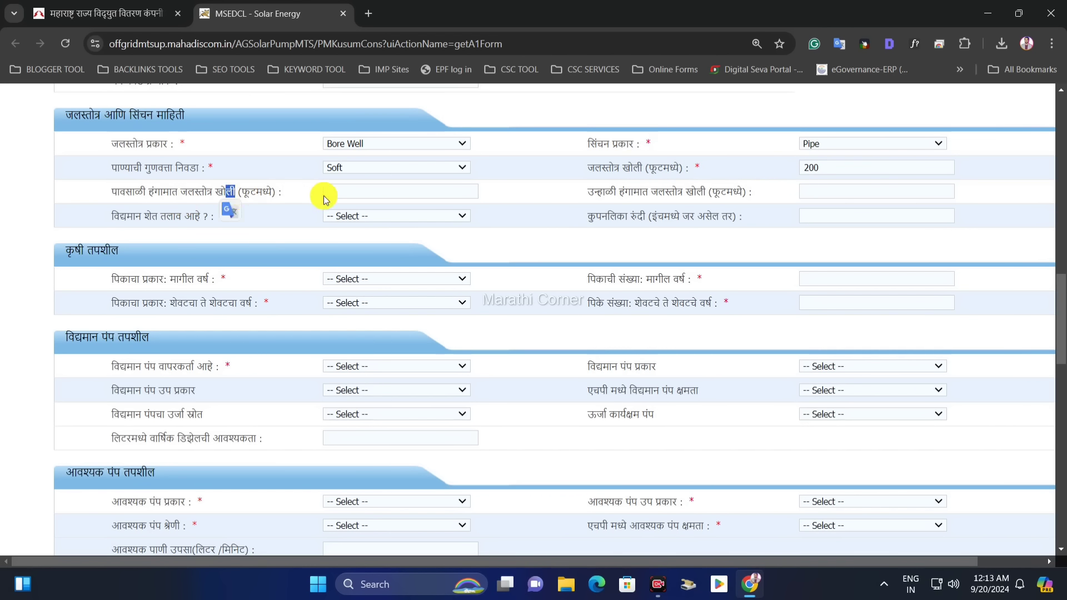
pyautogui.click(343, 193)
pyautogui.moveTo(644, 193); pyautogui.dragTo(757, 193)
pyautogui.click(806, 192)
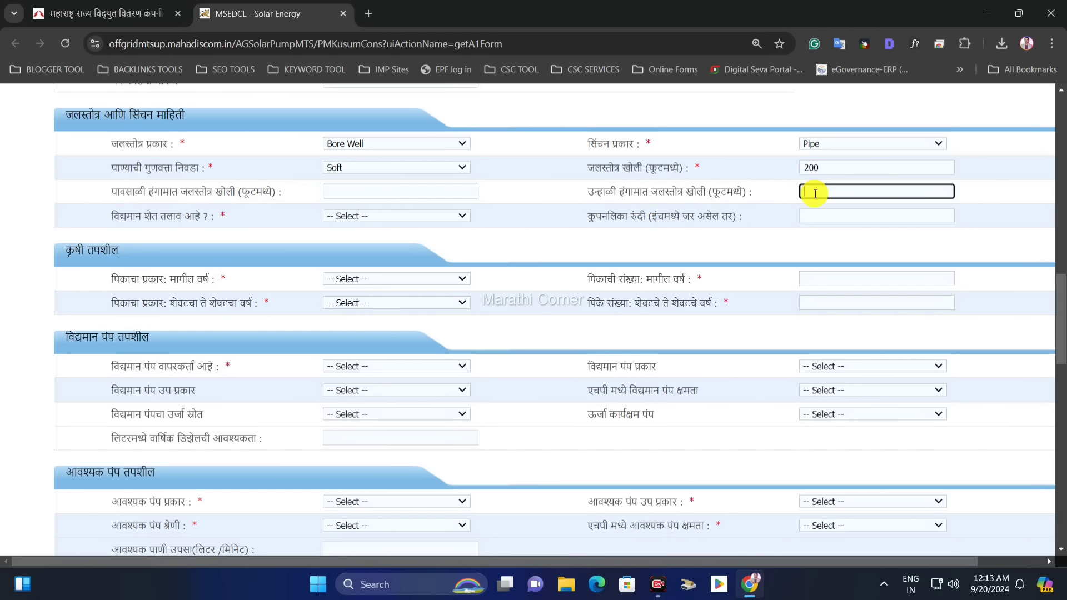
pyautogui.click(722, 198)
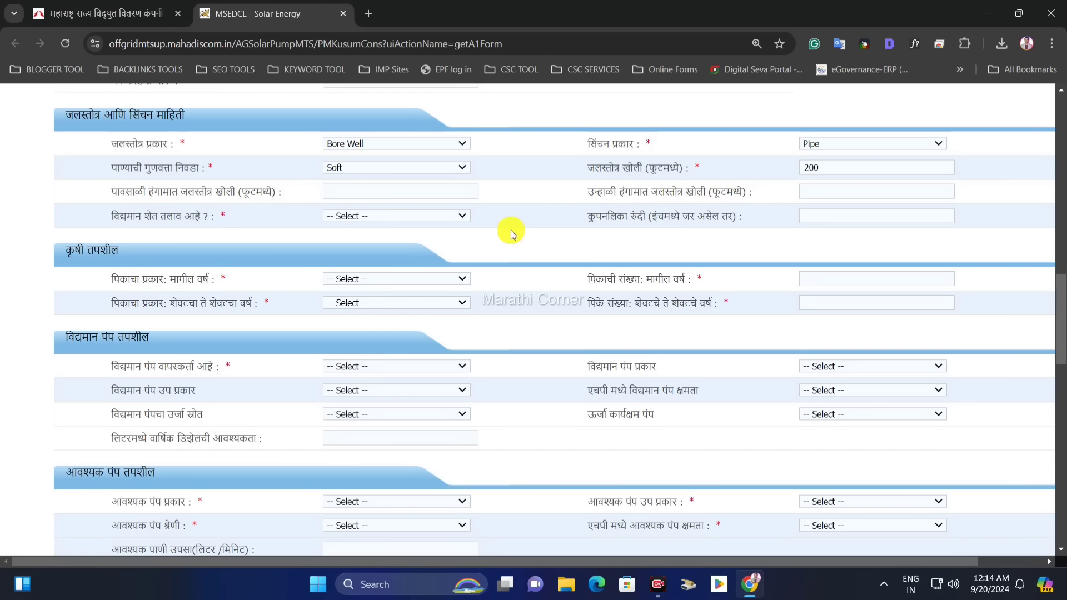
# - Answer No to the existing farm pond question and review the borewell width field, leaving it empty
pyautogui.click(385, 219)
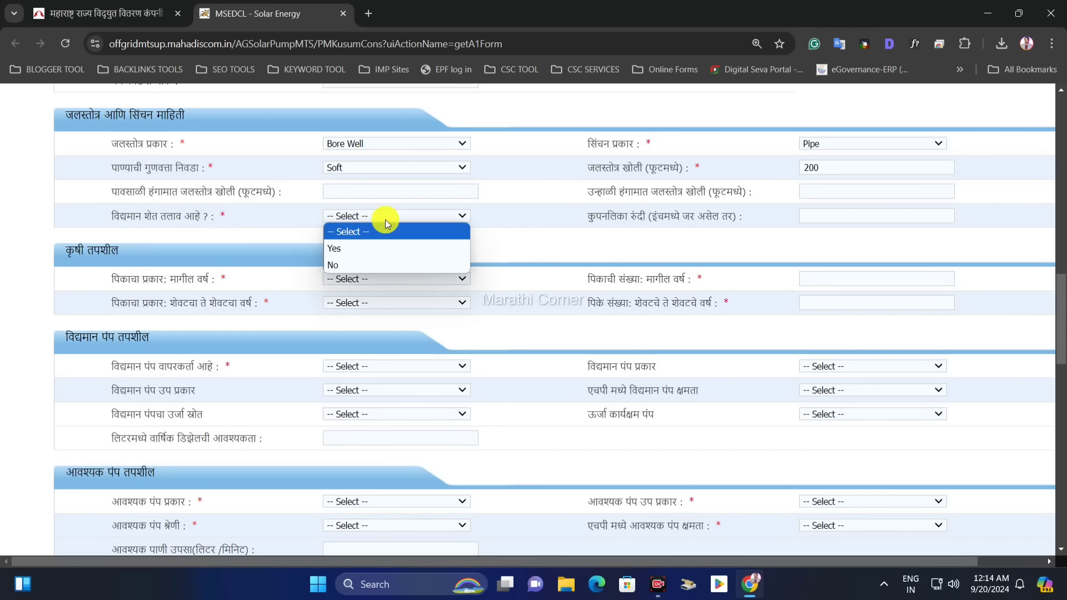
pyautogui.click(376, 251)
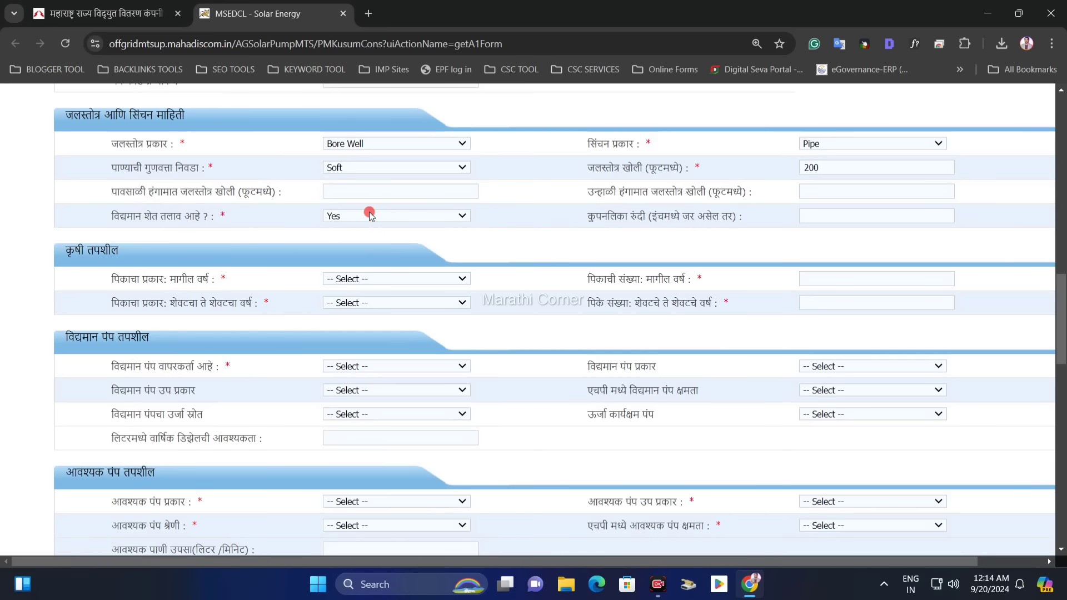
pyautogui.click(370, 215)
pyautogui.click(367, 265)
pyautogui.moveTo(598, 219); pyautogui.dragTo(694, 222)
pyautogui.click(709, 235)
# - In the agriculture details, set last year's crop type to Kharif and its number of crops to 3
pyautogui.scroll(-3, 571, 245)
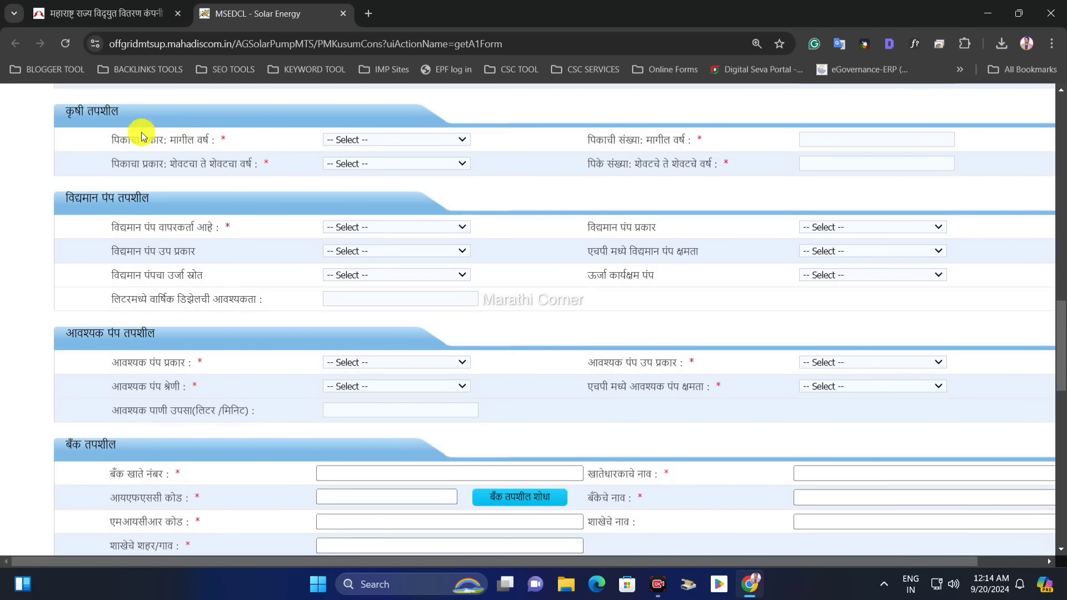
pyautogui.click(376, 142)
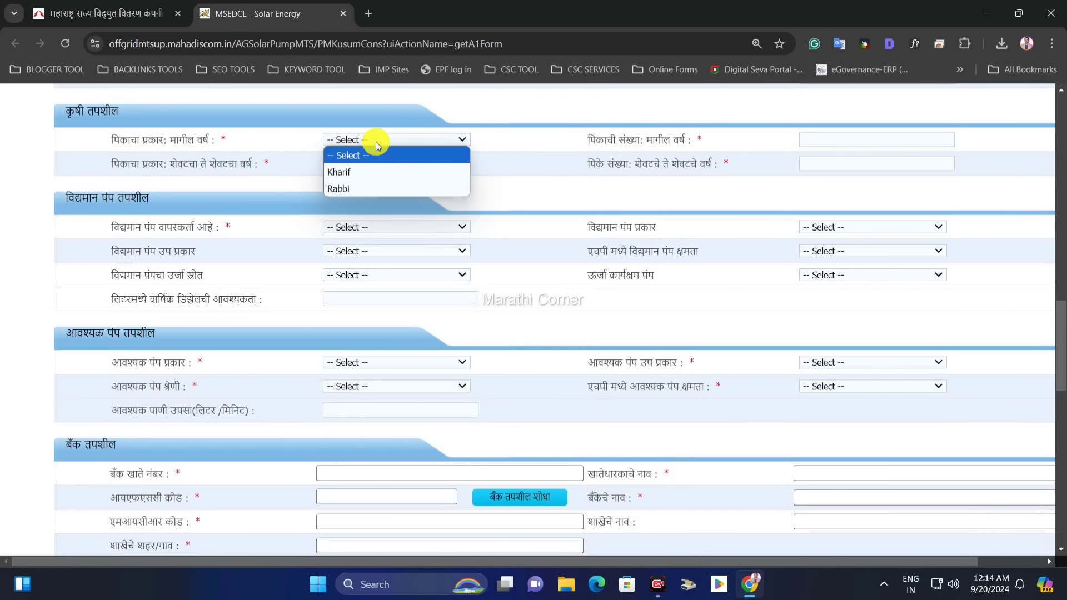
pyautogui.click(366, 172)
pyautogui.moveTo(587, 139); pyautogui.dragTo(637, 143)
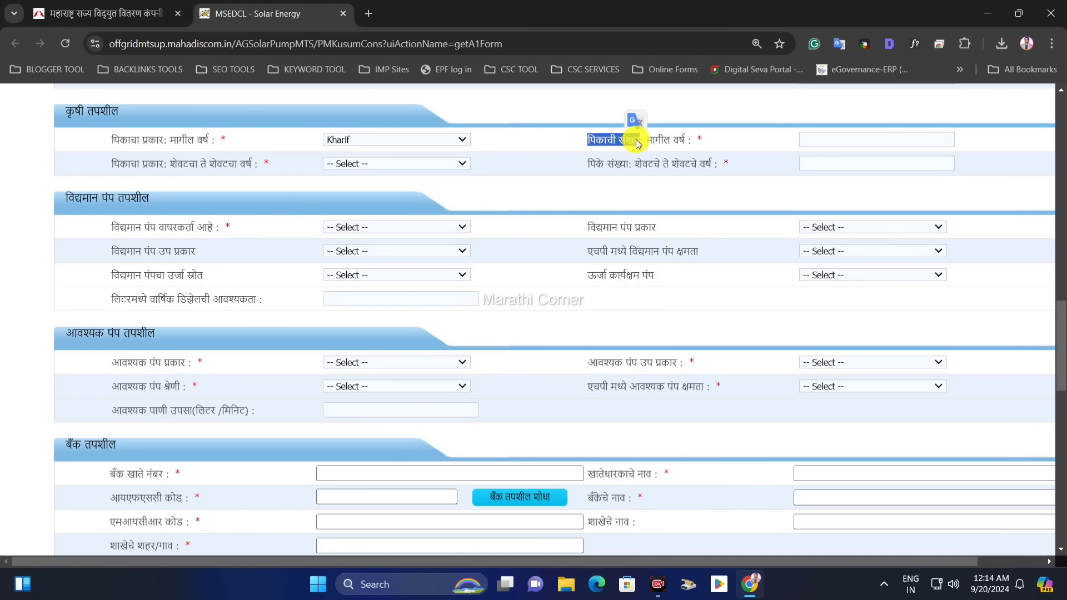
pyautogui.click(637, 143)
pyautogui.click(807, 140)
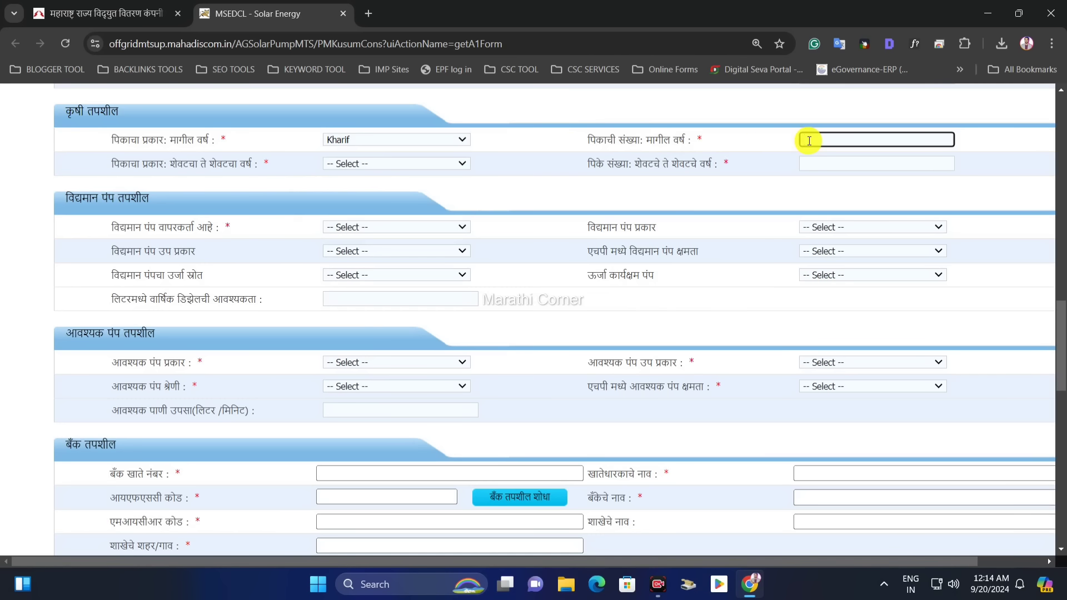
pyautogui.write('3')
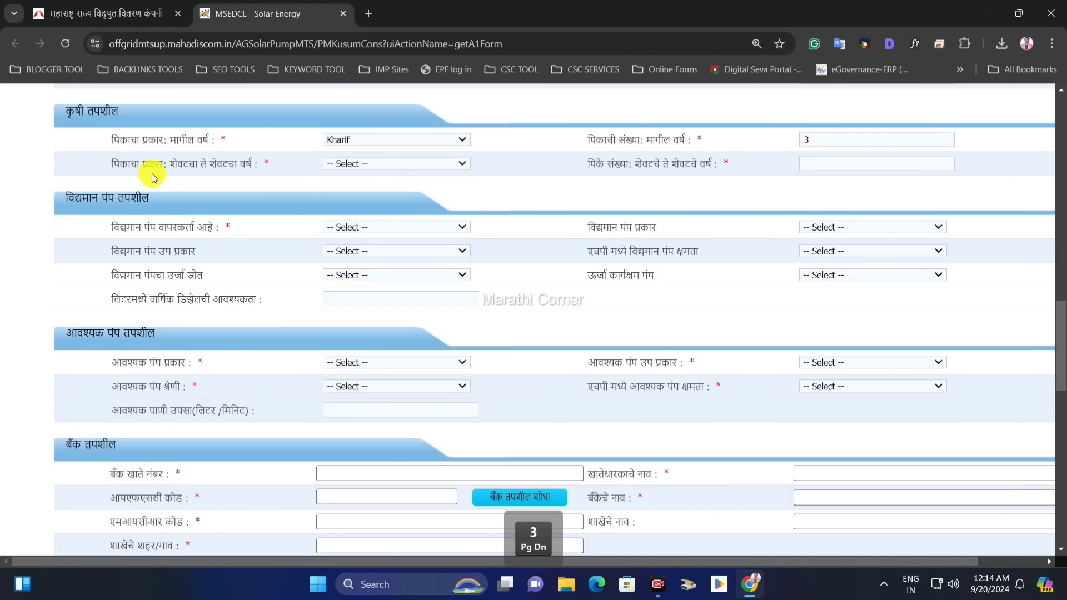
pyautogui.moveTo(614, 143); pyautogui.dragTo(746, 141)
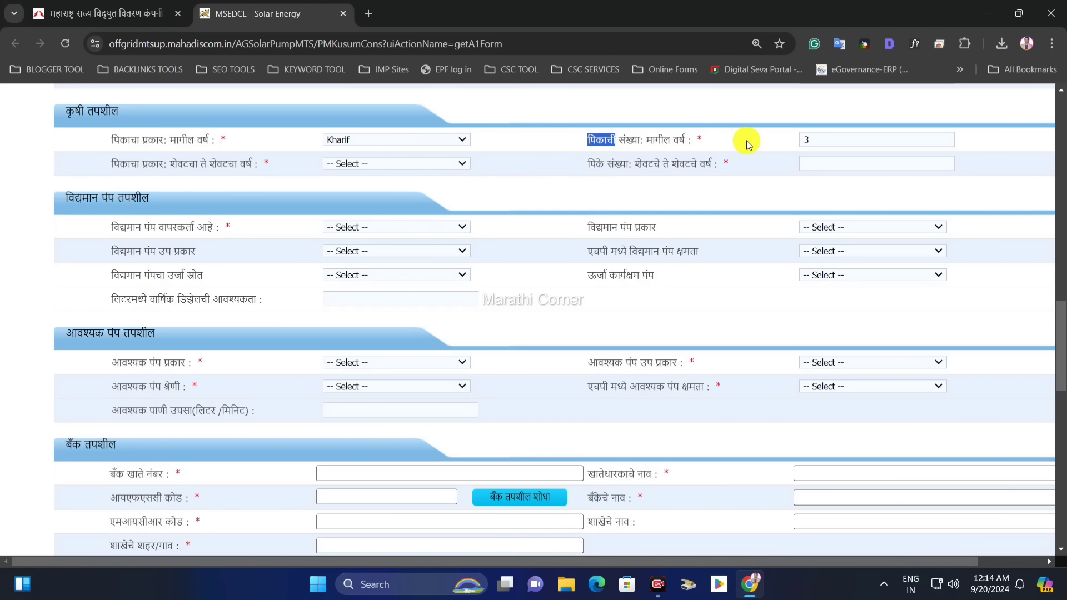
pyautogui.click(747, 141)
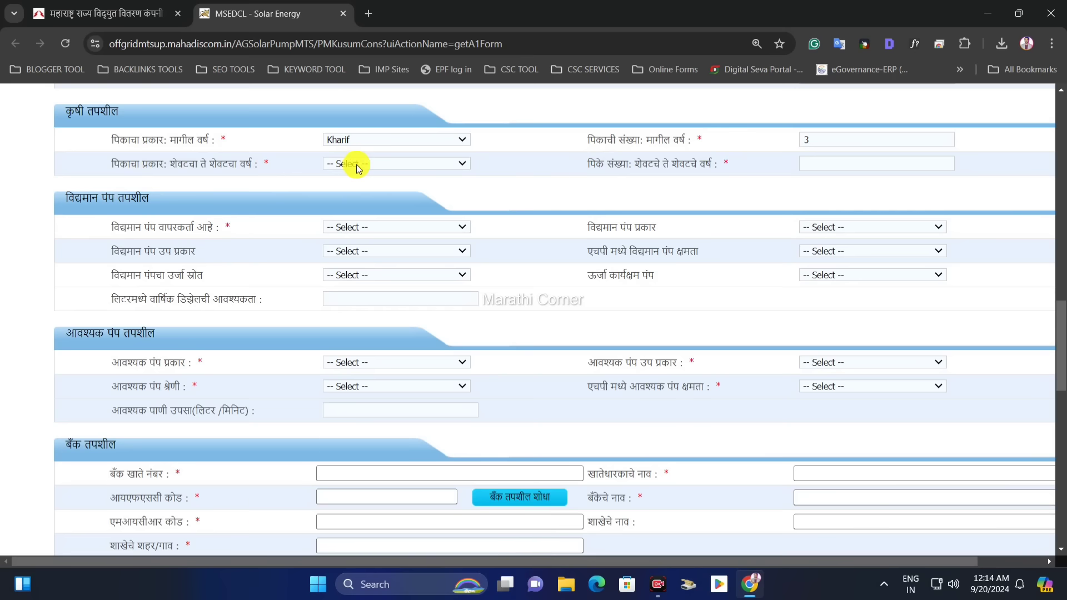
# - Set the crop type for the year before last to Kharif and its number of crops to 3
pyautogui.click(360, 164)
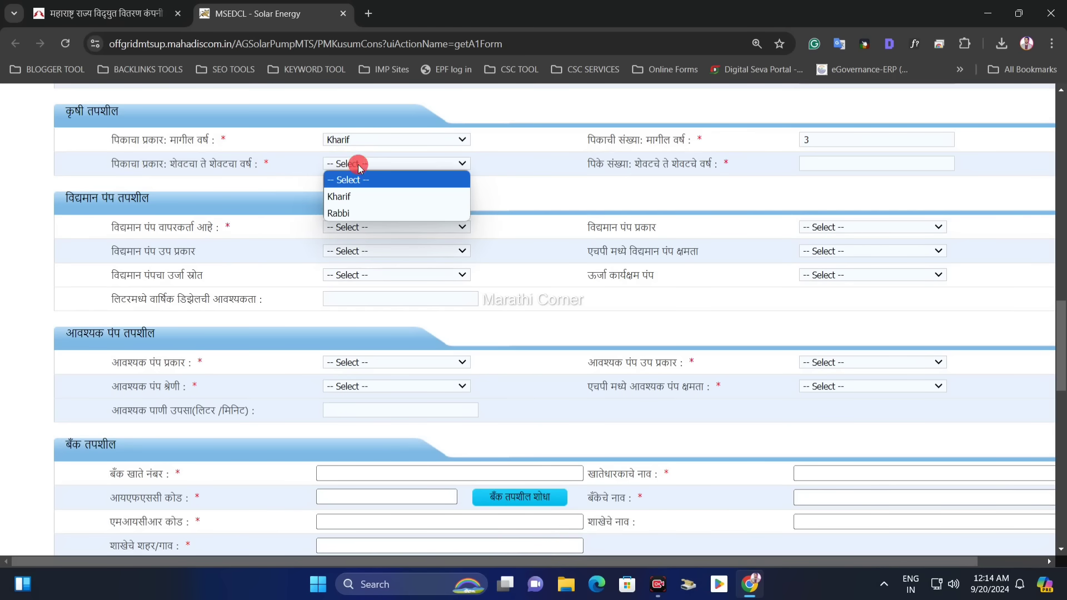
pyautogui.click(365, 202)
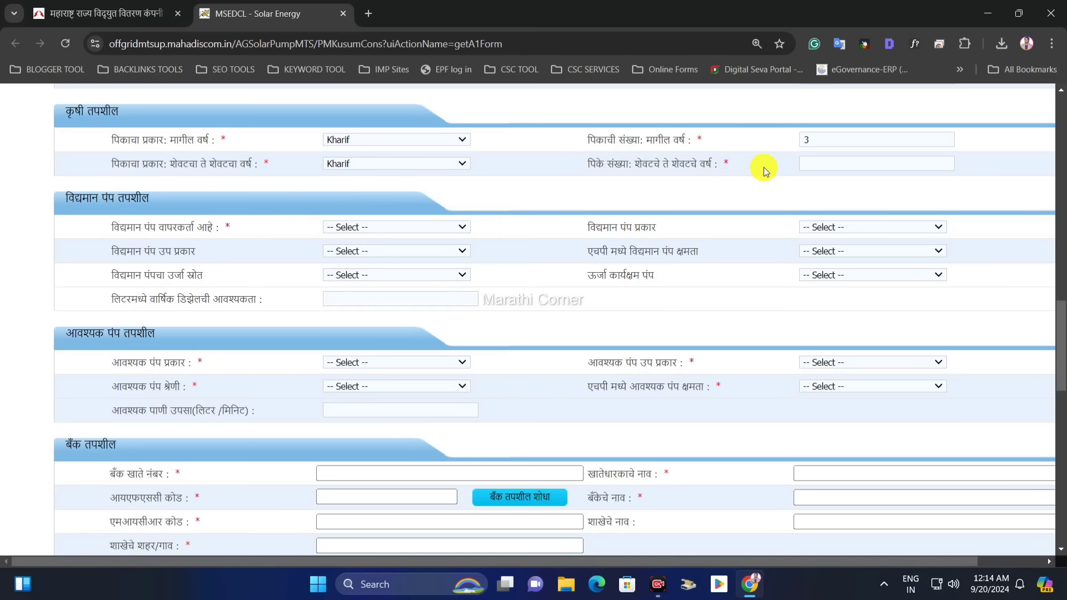
pyautogui.click(821, 164)
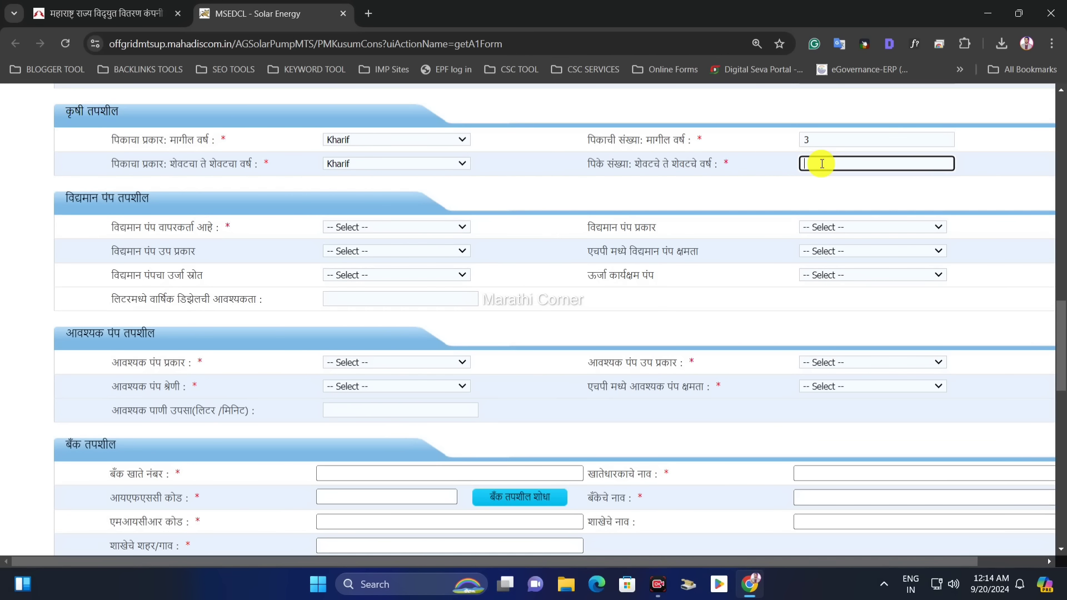
pyautogui.write('3')
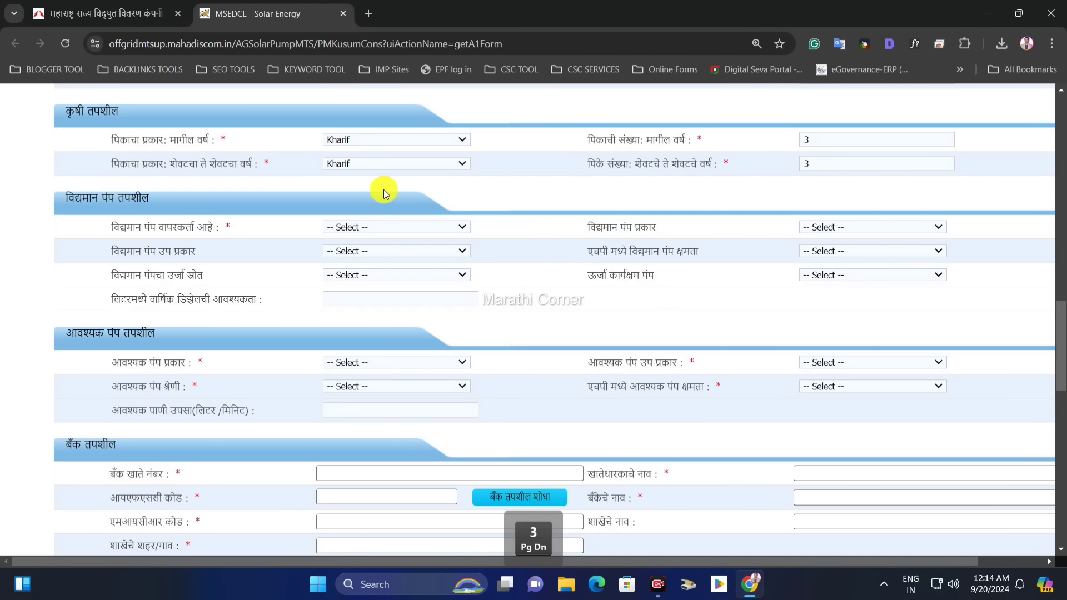
# - In the existing pump details, answer Yes to being a pump user and set the existing pump type to DC
pyautogui.moveTo(67, 200); pyautogui.dragTo(160, 207)
pyautogui.click(158, 205)
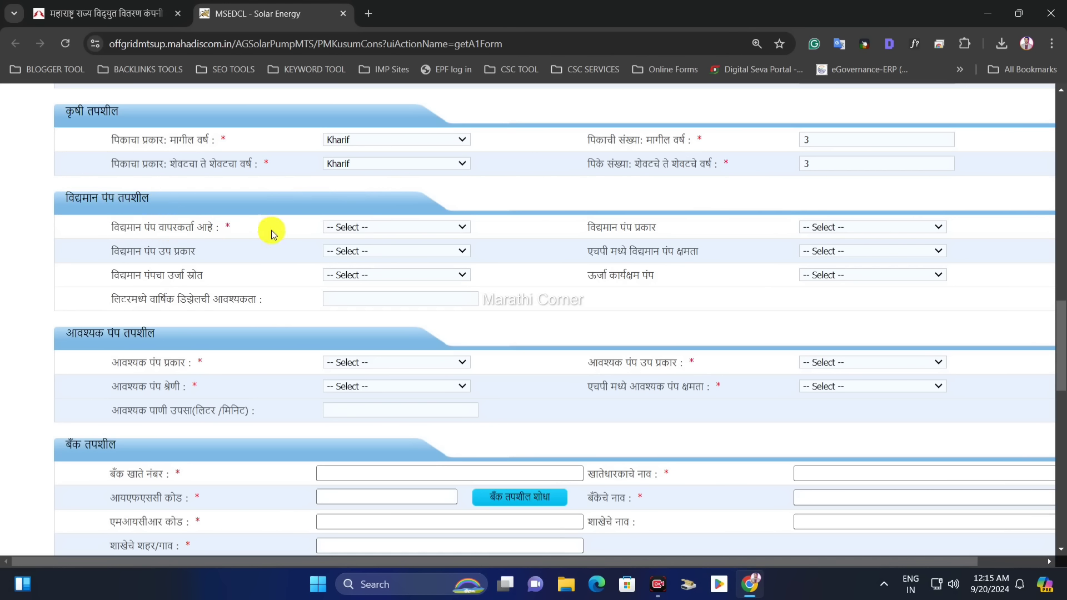
pyautogui.click(345, 229)
pyautogui.click(350, 259)
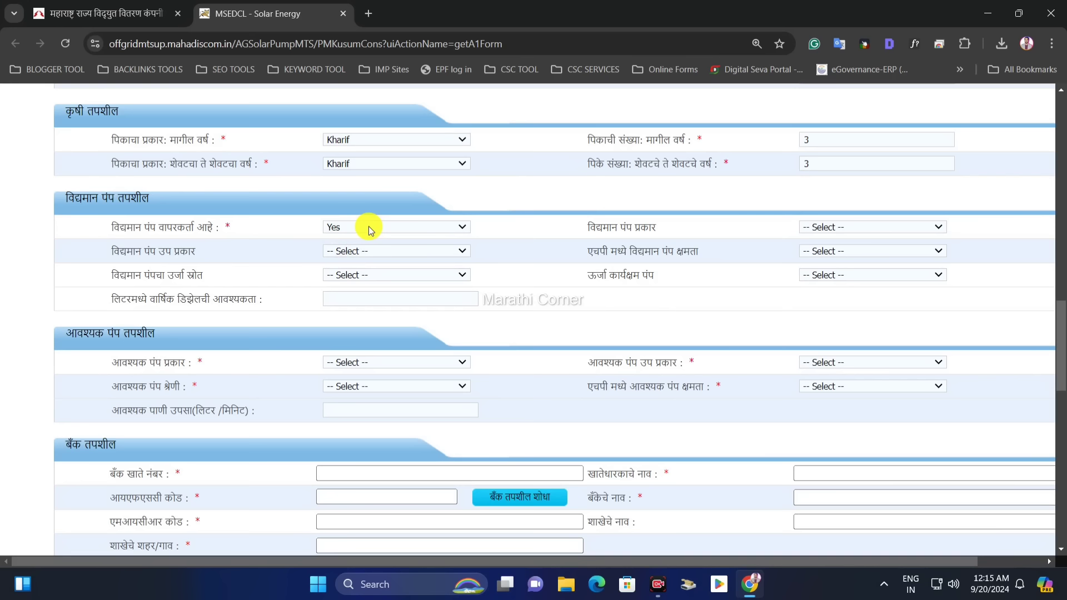
pyautogui.click(807, 228)
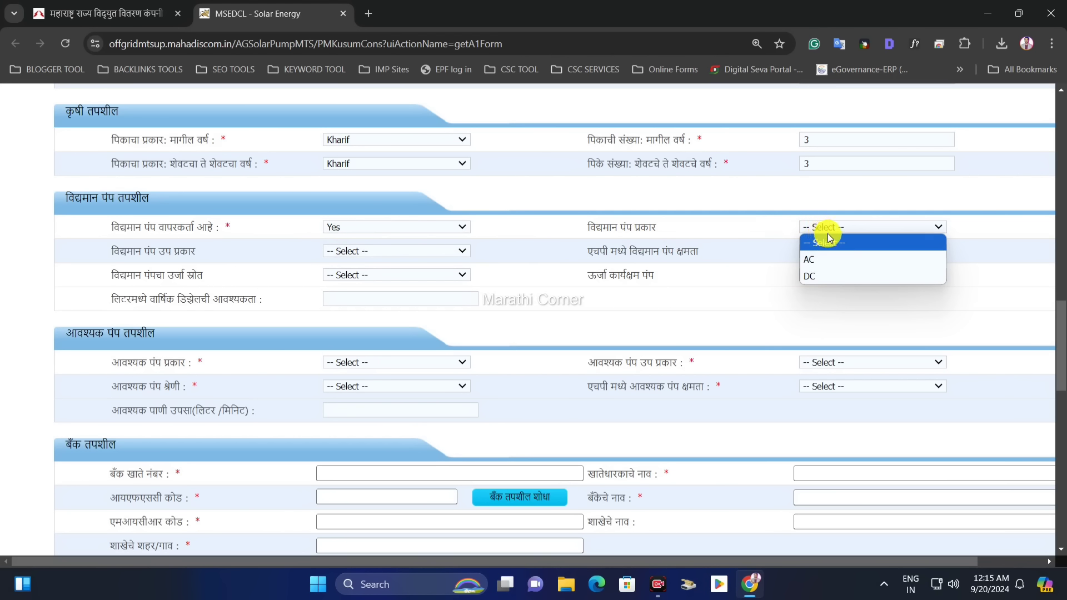
pyautogui.click(817, 275)
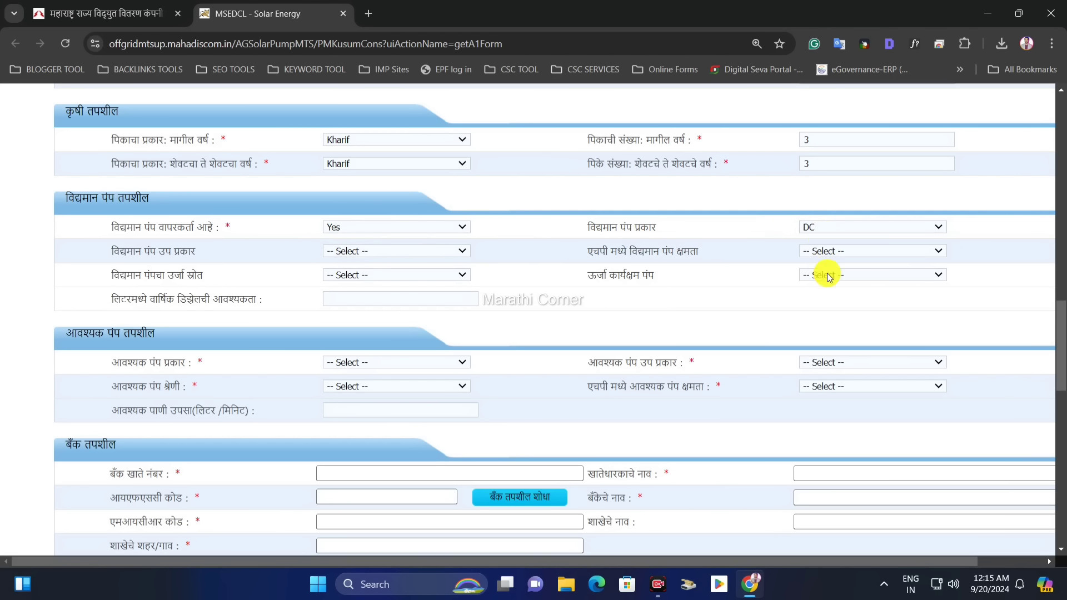
# - In the existing pump details, set the pump sub-type to Surface and the existing pump capacity to 3 HP
pyautogui.click(374, 255)
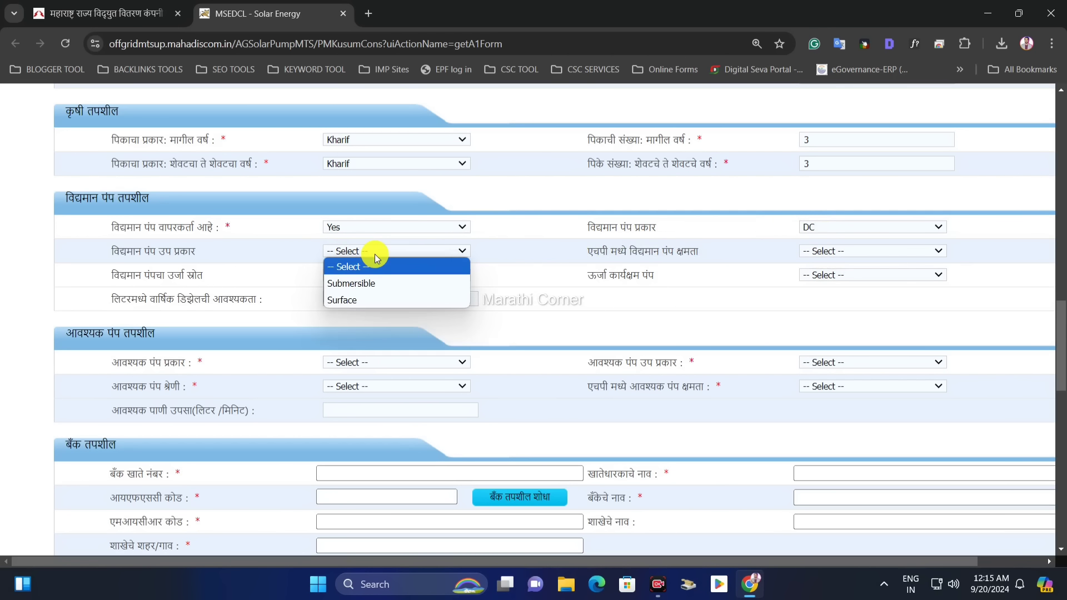
pyautogui.click(382, 300)
pyautogui.click(822, 251)
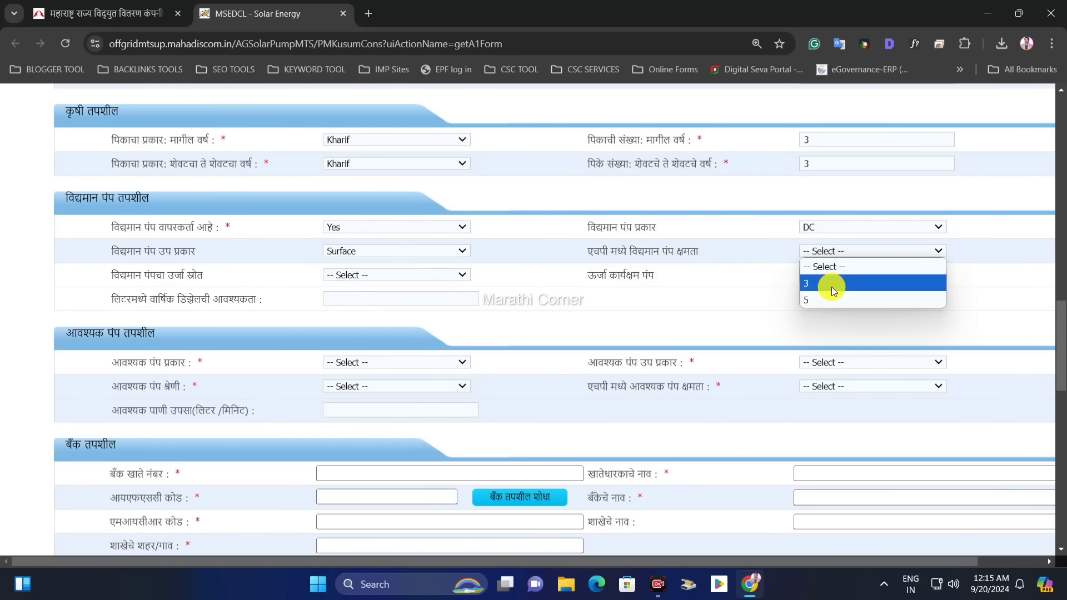
pyautogui.click(832, 287)
# - Set the existing pump's energy source to Diesel and answer Yes to energy-efficient pump
pyautogui.click(356, 275)
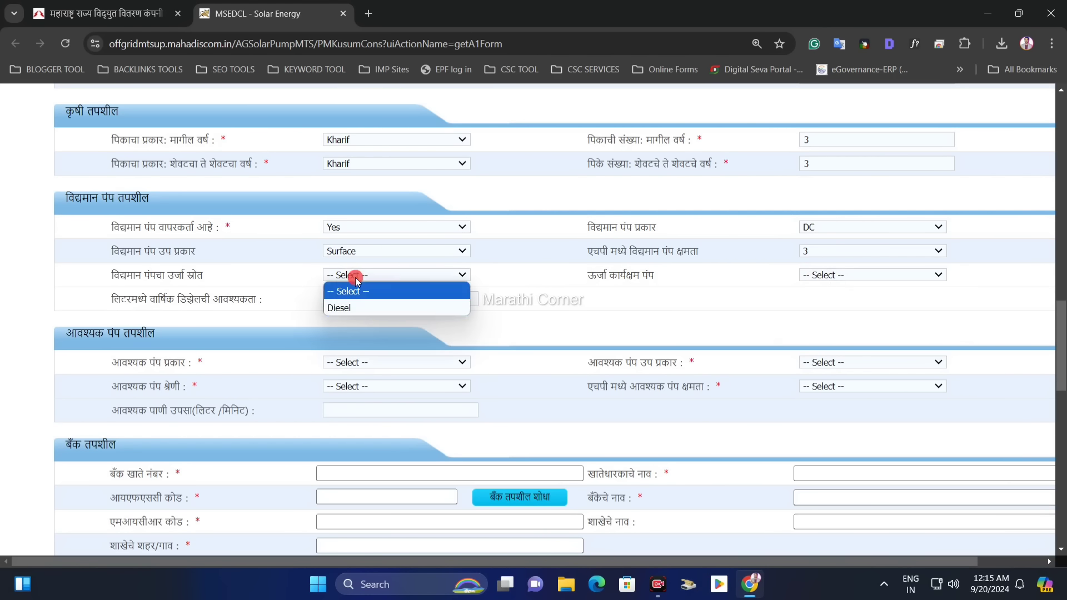
pyautogui.click(368, 309)
pyautogui.click(806, 275)
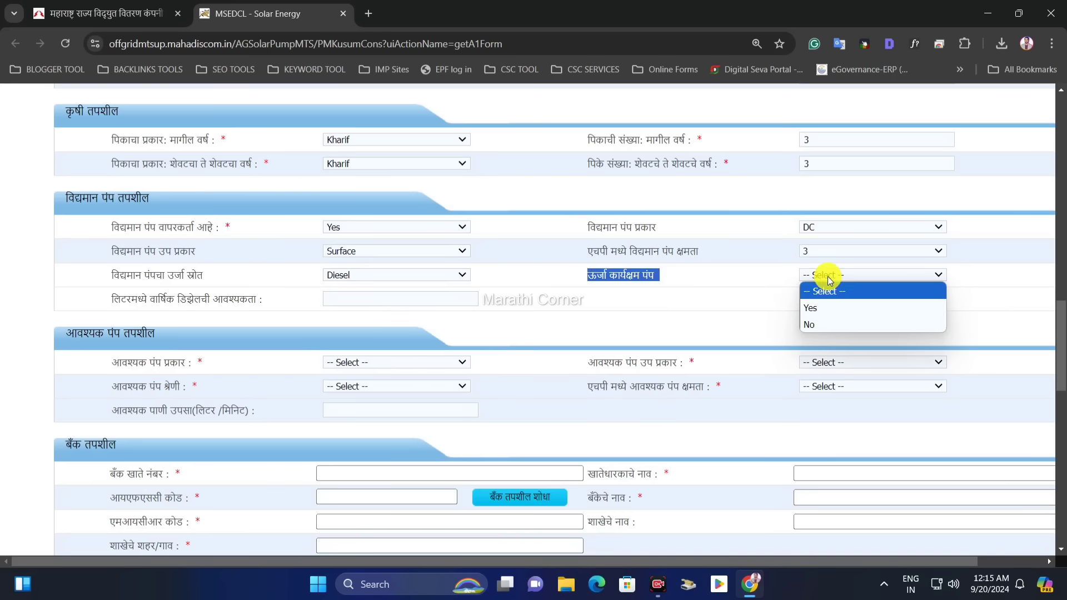
pyautogui.click(821, 307)
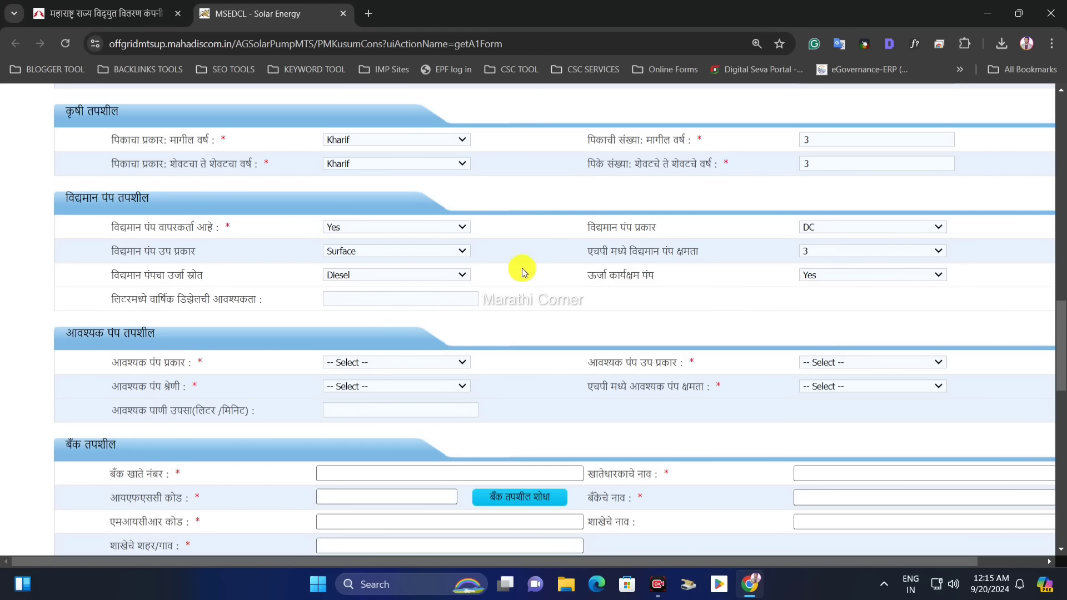
# - Change the answer on being an existing pump user to No
pyautogui.click(340, 228)
pyautogui.click(352, 272)
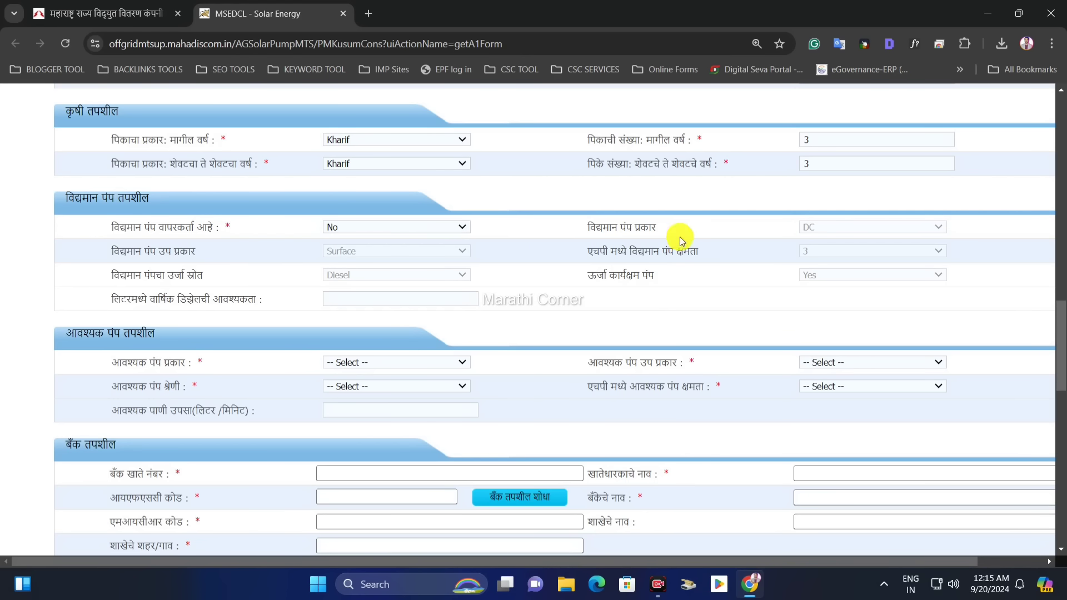
pyautogui.tripleClick(831, 238)
pyautogui.click(630, 297)
# - In the required pump details, set the required pump type to DC
pyautogui.scroll(-2, 534, 288)
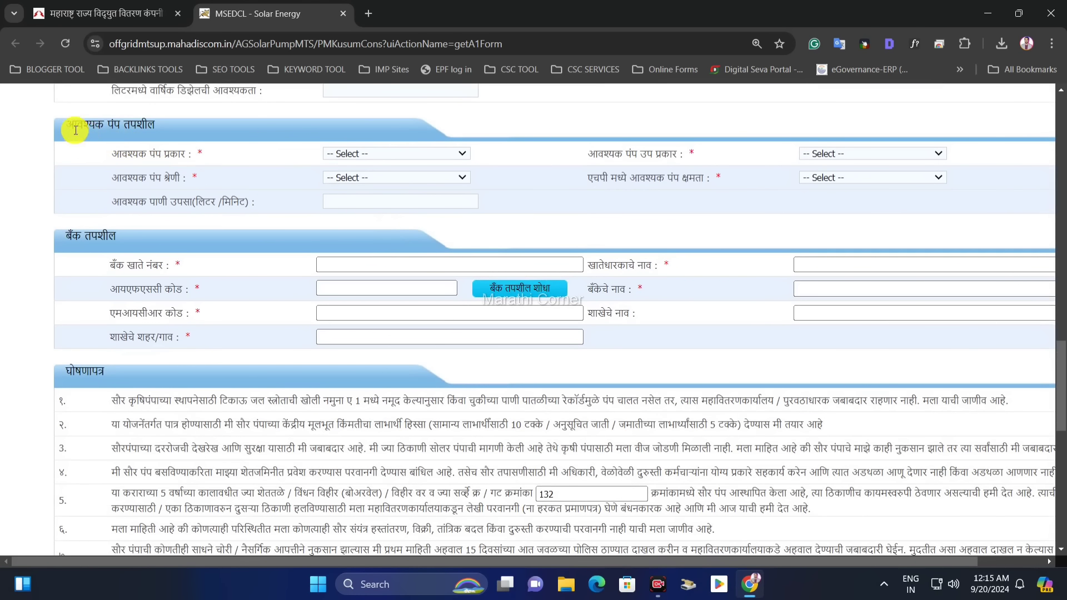
pyautogui.moveTo(139, 159); pyautogui.dragTo(192, 159)
pyautogui.click(193, 159)
pyautogui.click(374, 157)
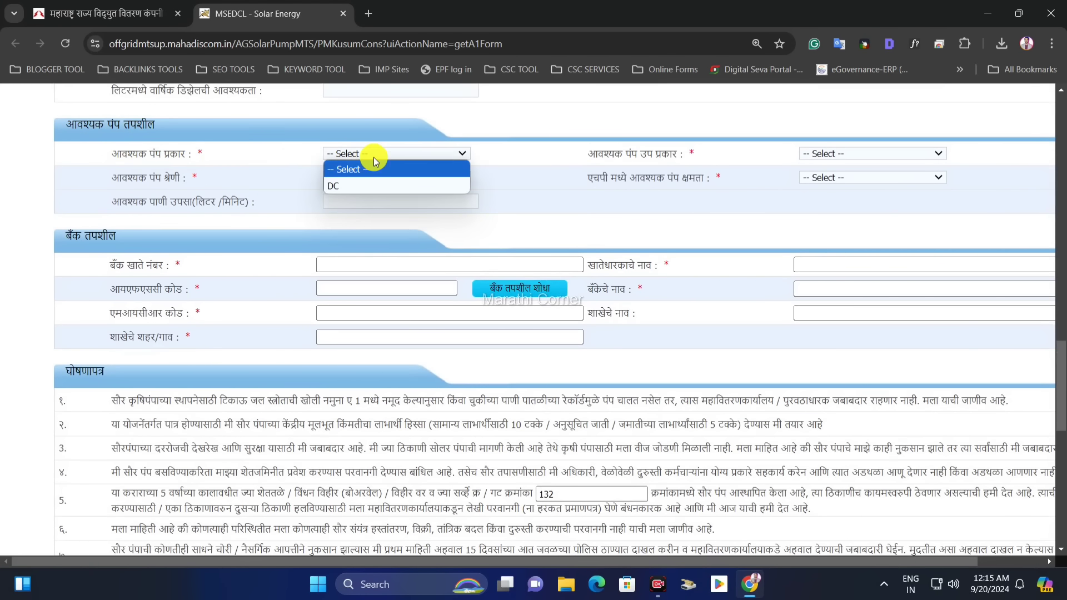
pyautogui.click(389, 186)
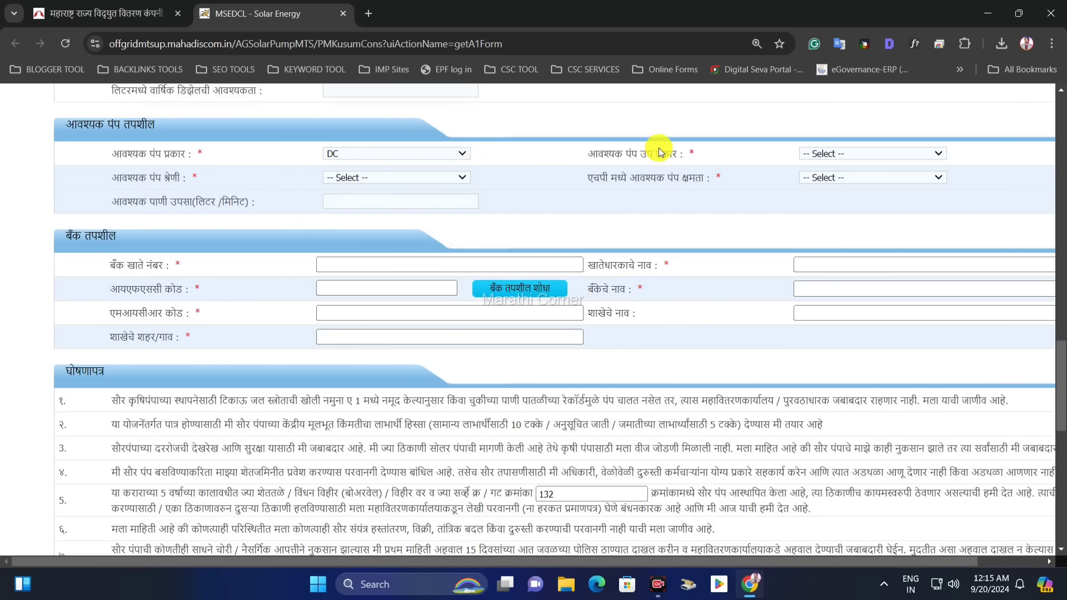
# - Compare the Submersible and Surface options for the required pump sub-type and set it to Surface
pyautogui.moveTo(588, 154); pyautogui.dragTo(712, 155)
pyautogui.click(712, 155)
pyautogui.click(836, 158)
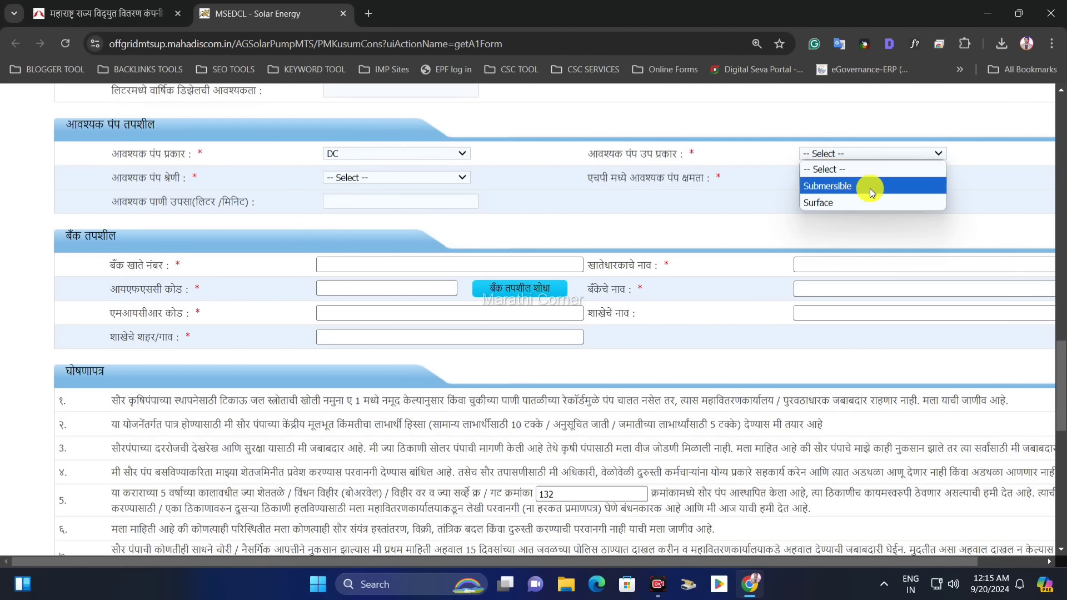
pyautogui.click(857, 203)
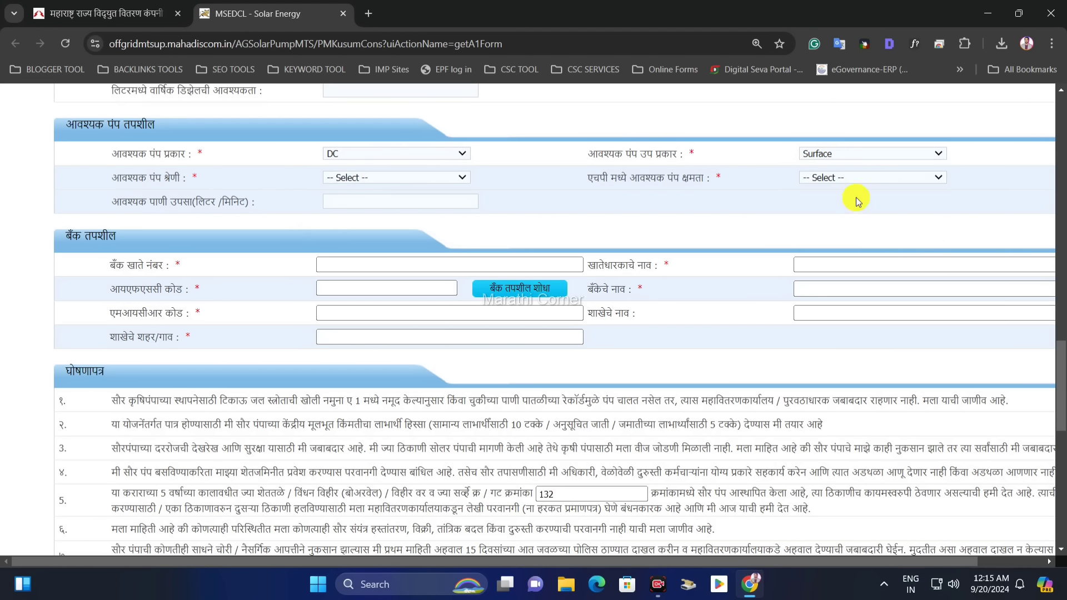
pyautogui.click(829, 153)
pyautogui.click(834, 188)
pyautogui.click(834, 154)
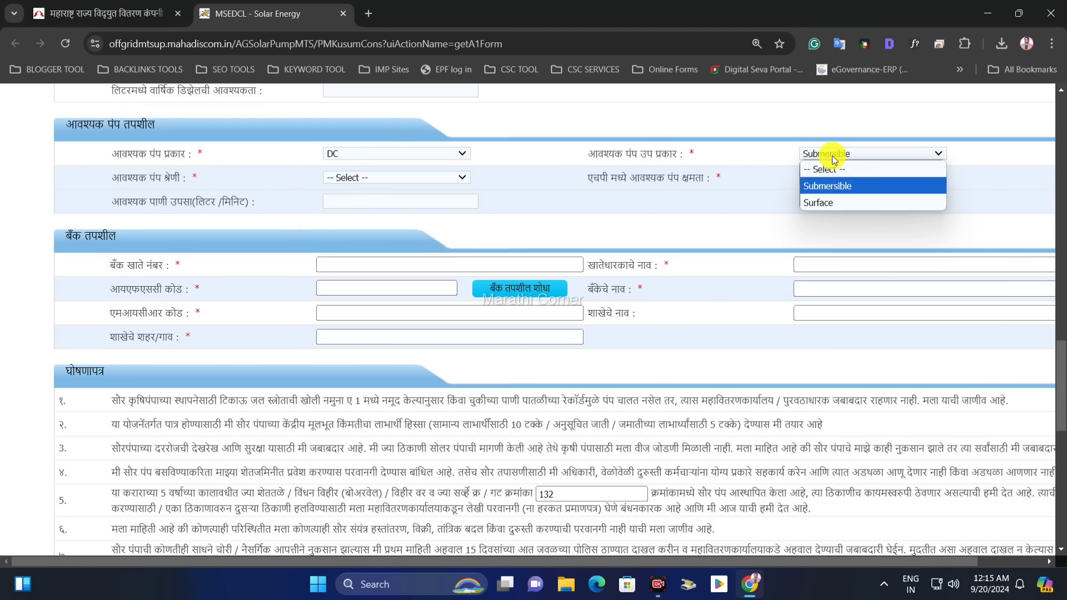
pyautogui.click(837, 201)
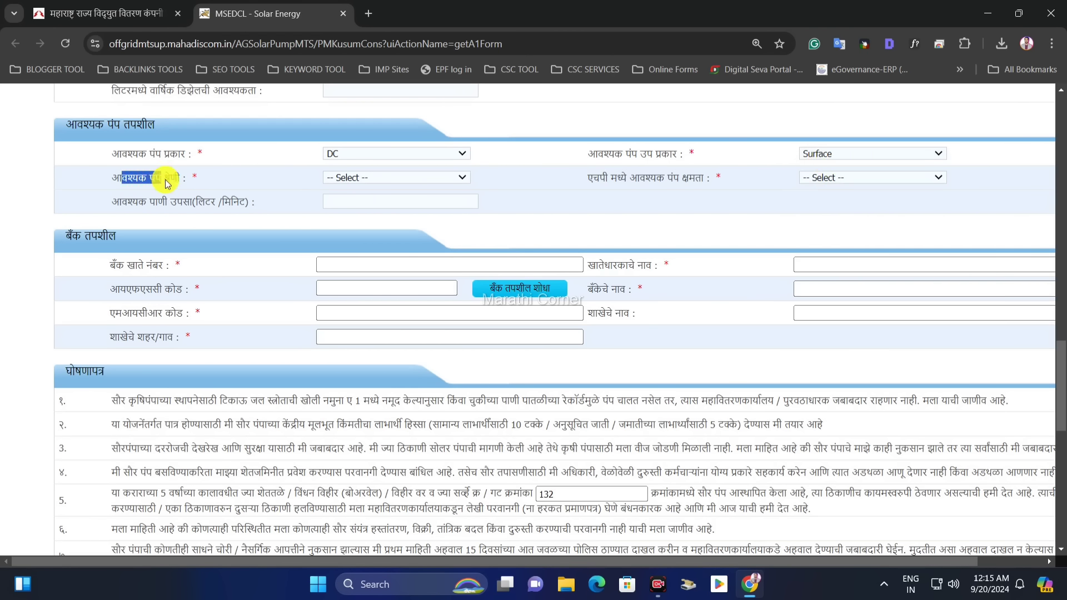
# - Set the required pump category to Water and its capacity to 3 HP, leaving the required water discharge empty
pyautogui.click(373, 179)
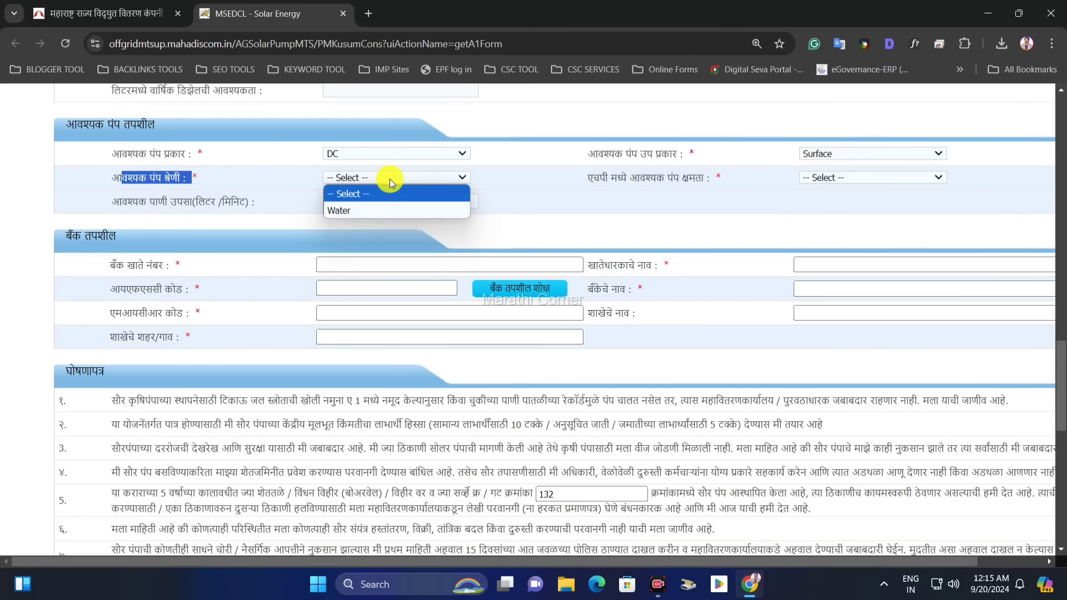
pyautogui.click(369, 208)
pyautogui.moveTo(572, 177); pyautogui.dragTo(690, 182)
pyautogui.click(827, 178)
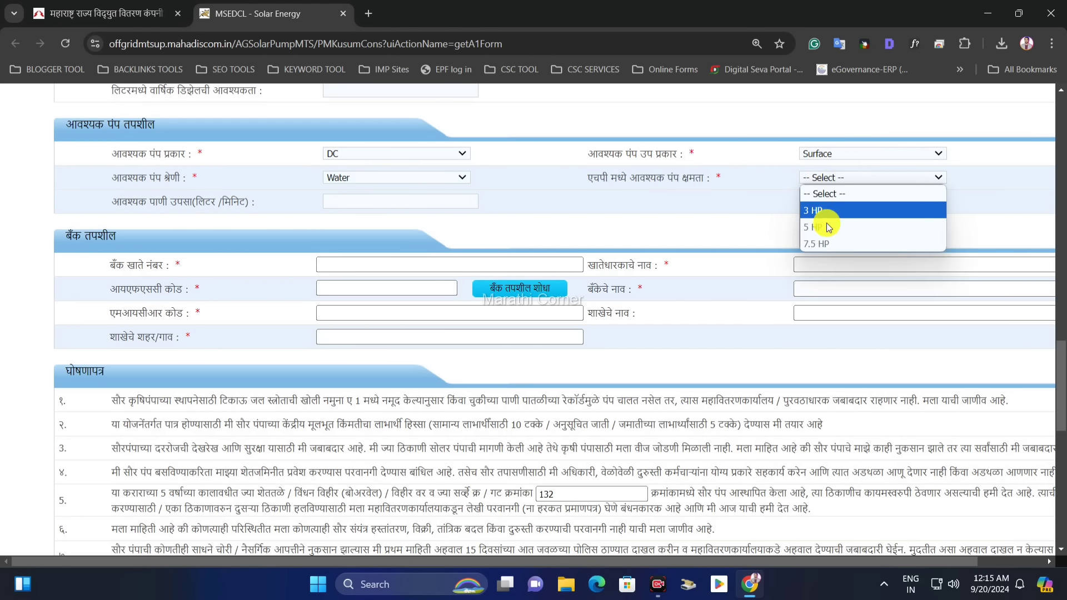
pyautogui.click(831, 212)
pyautogui.click(839, 176)
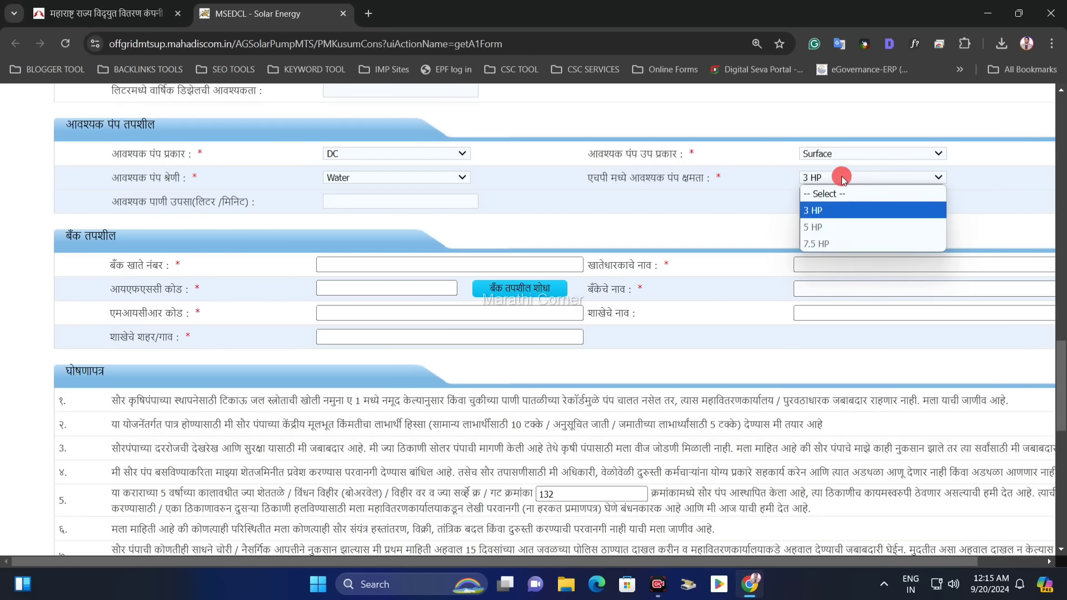
pyautogui.click(821, 215)
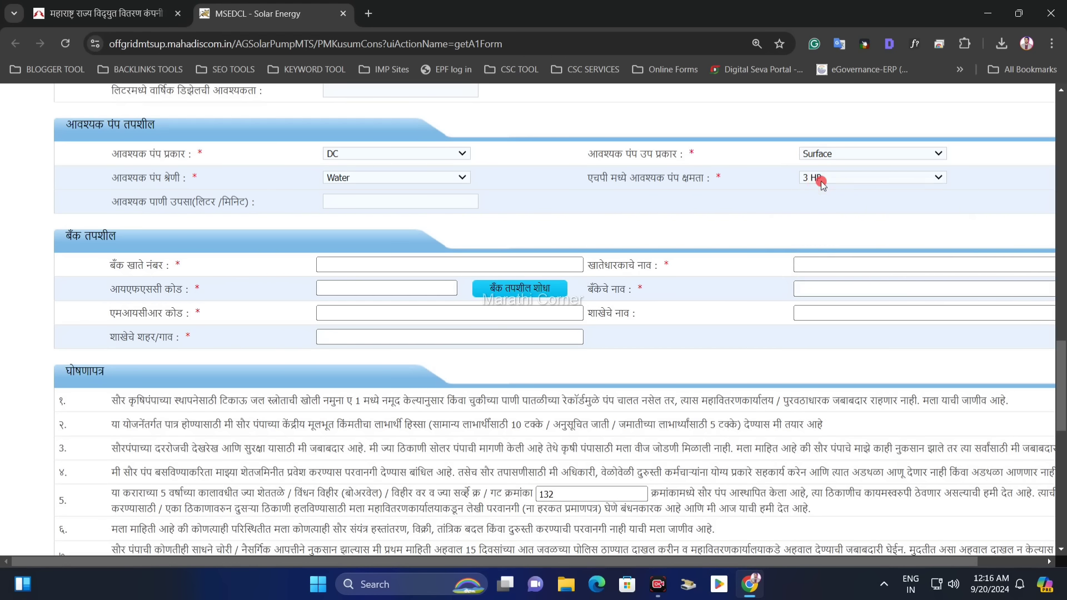
pyautogui.click(823, 178)
pyautogui.click(819, 195)
pyautogui.click(843, 179)
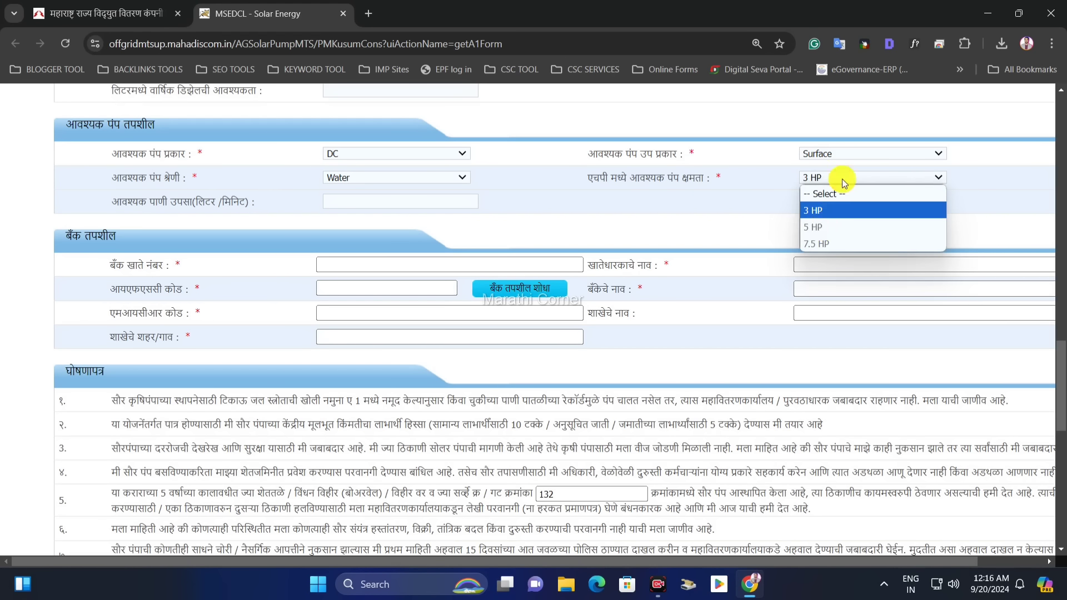
pyautogui.click(809, 210)
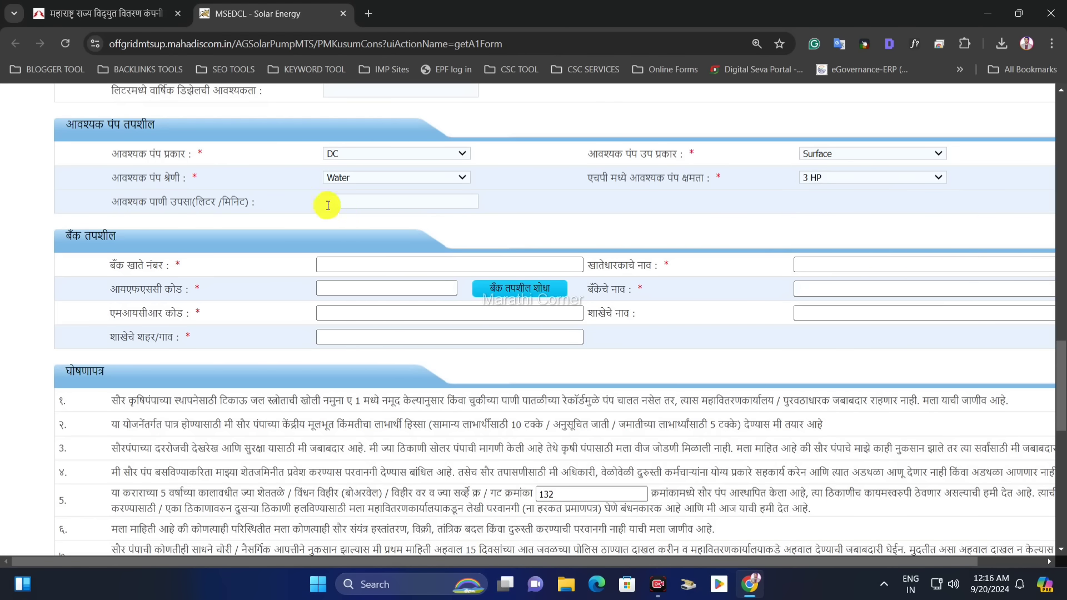
pyautogui.moveTo(199, 207); pyautogui.dragTo(112, 204)
pyautogui.click(285, 206)
# - Review the bank details fields for account number, account holder's name, IFSC code and bank name
pyautogui.scroll(-1, 277, 211)
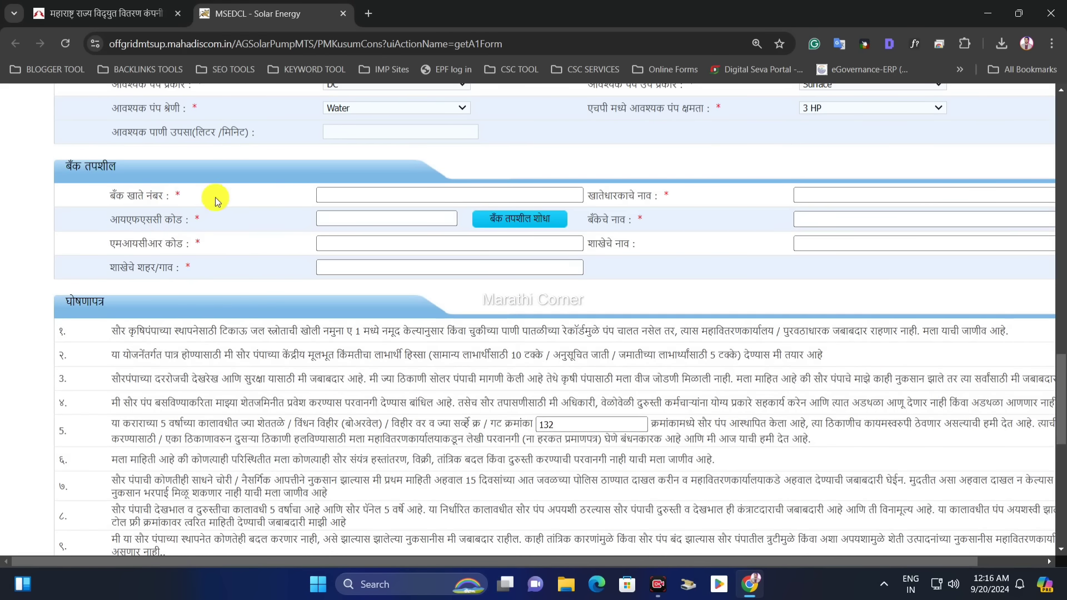
pyautogui.click(338, 197)
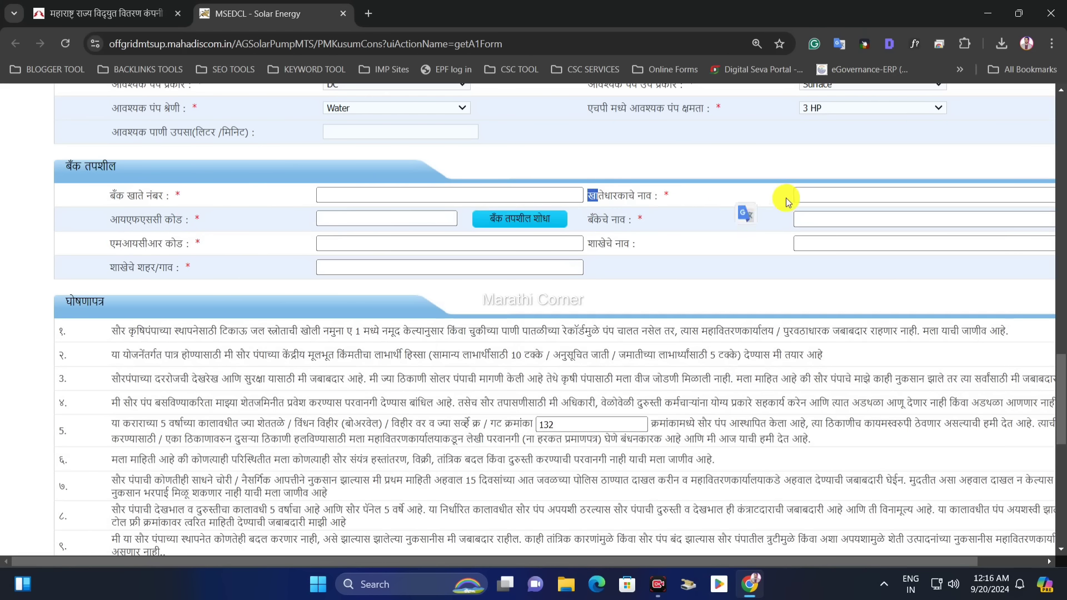
pyautogui.click(814, 197)
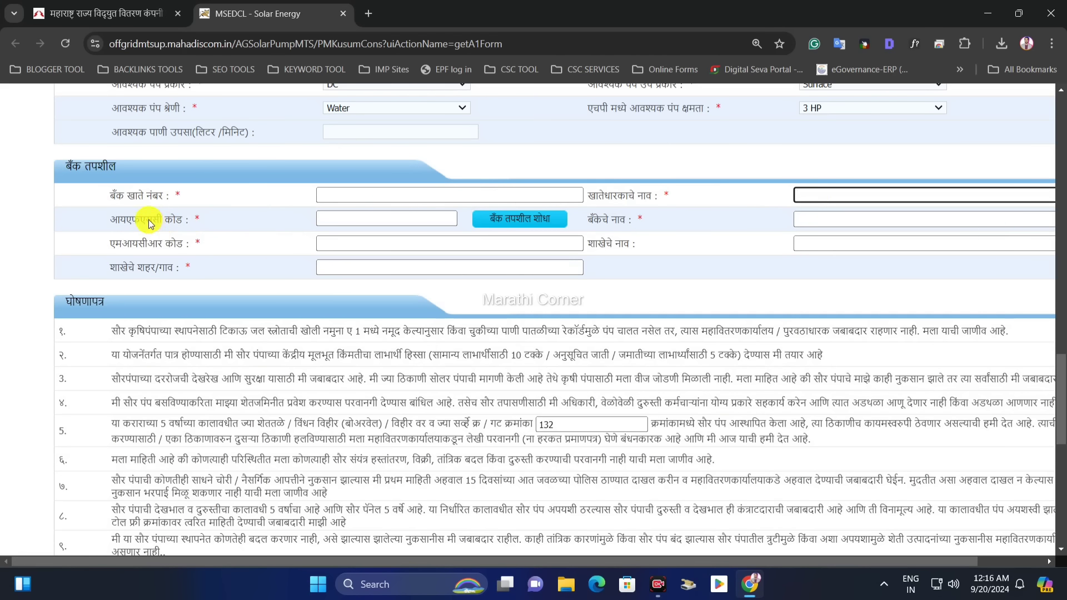
pyautogui.moveTo(142, 221); pyautogui.dragTo(110, 221)
pyautogui.moveTo(250, 224); pyautogui.dragTo(322, 222)
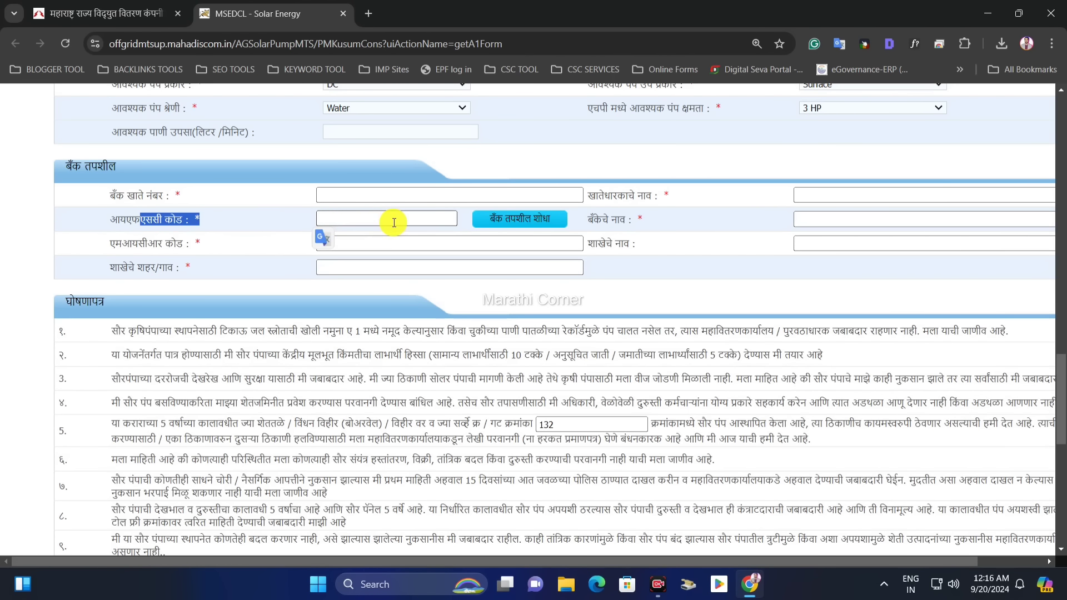
pyautogui.click(411, 220)
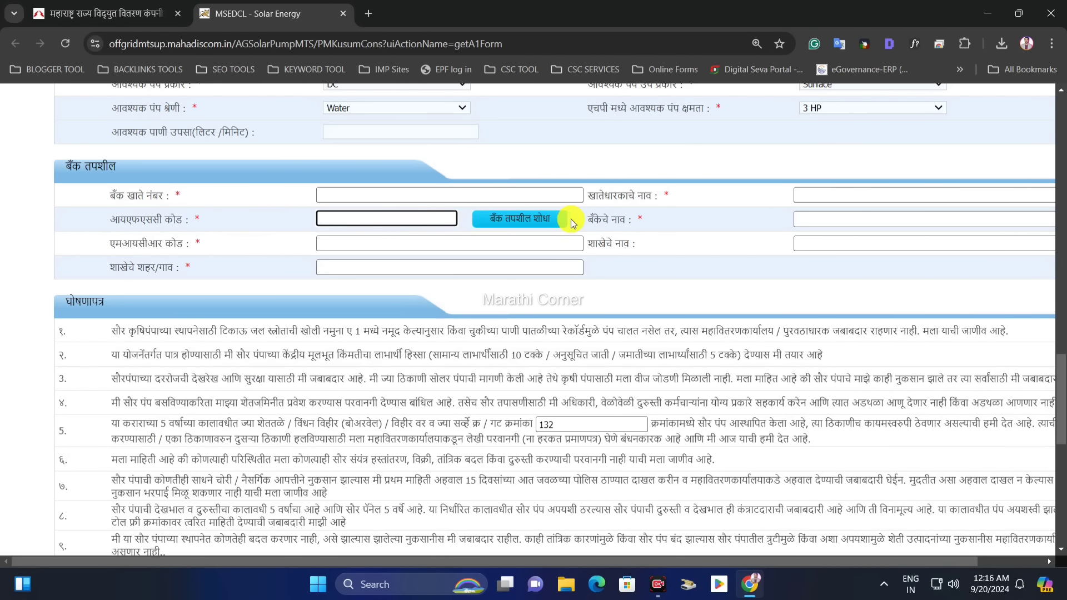
pyautogui.click(830, 222)
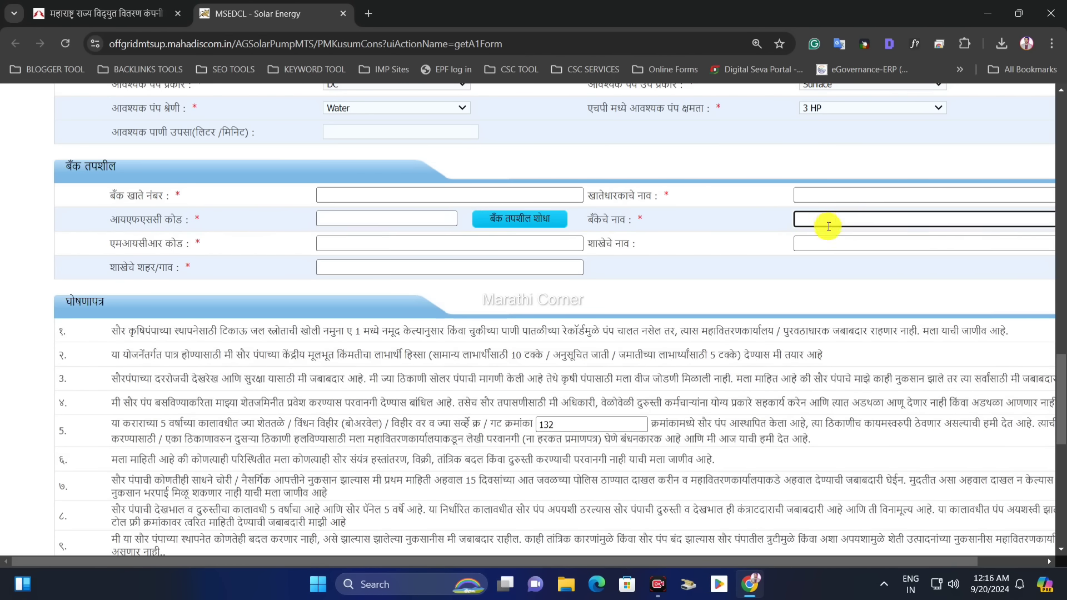
# - Review the bank details fields for MICR code, branch name and branch city or village
pyautogui.click(331, 245)
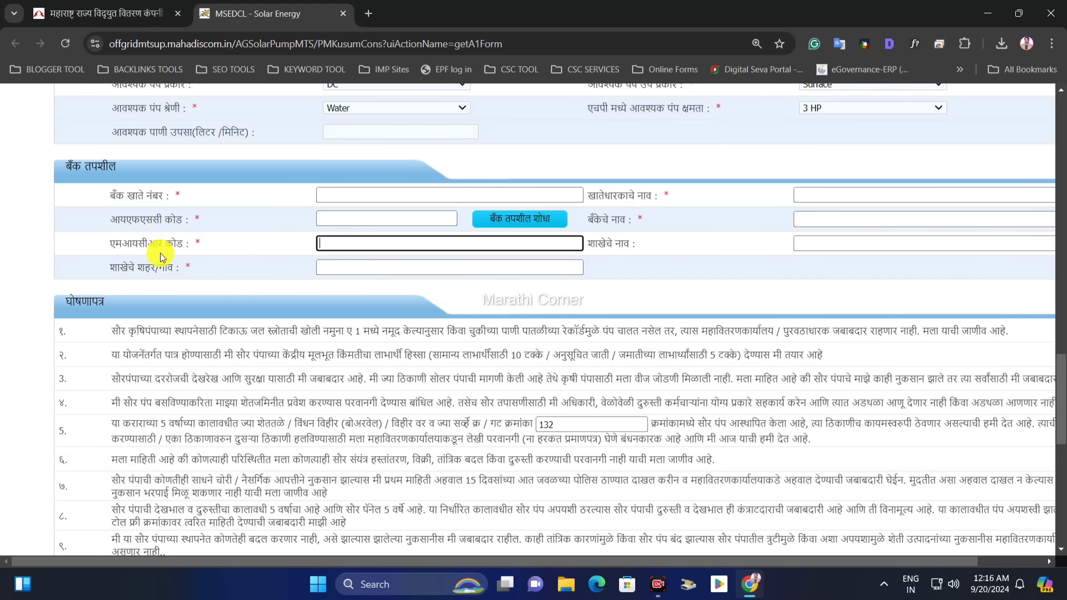
pyautogui.moveTo(108, 245); pyautogui.dragTo(162, 253)
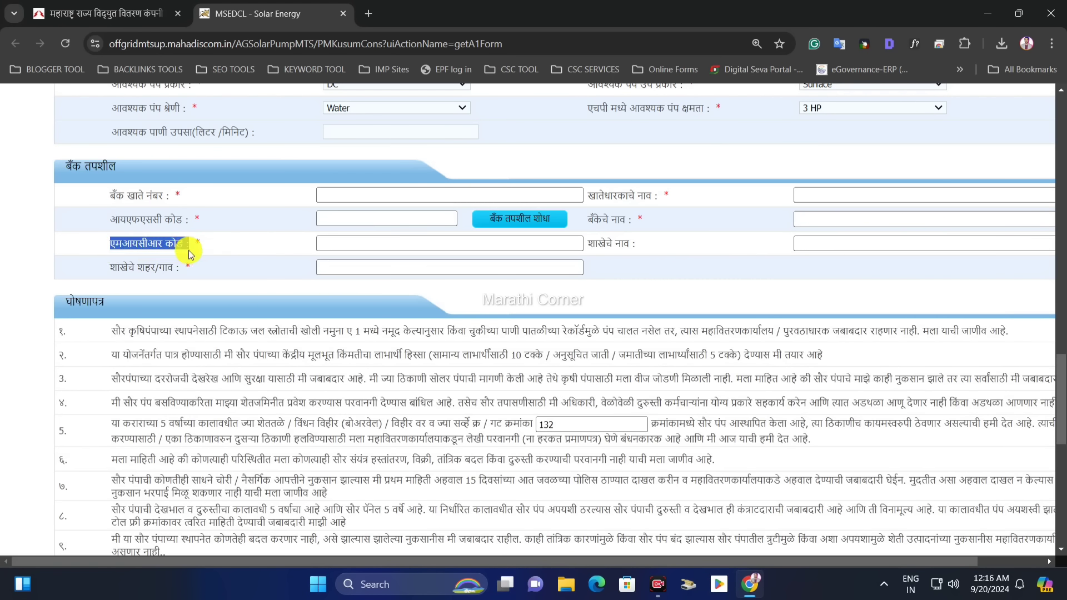
pyautogui.click(187, 264)
pyautogui.click(211, 247)
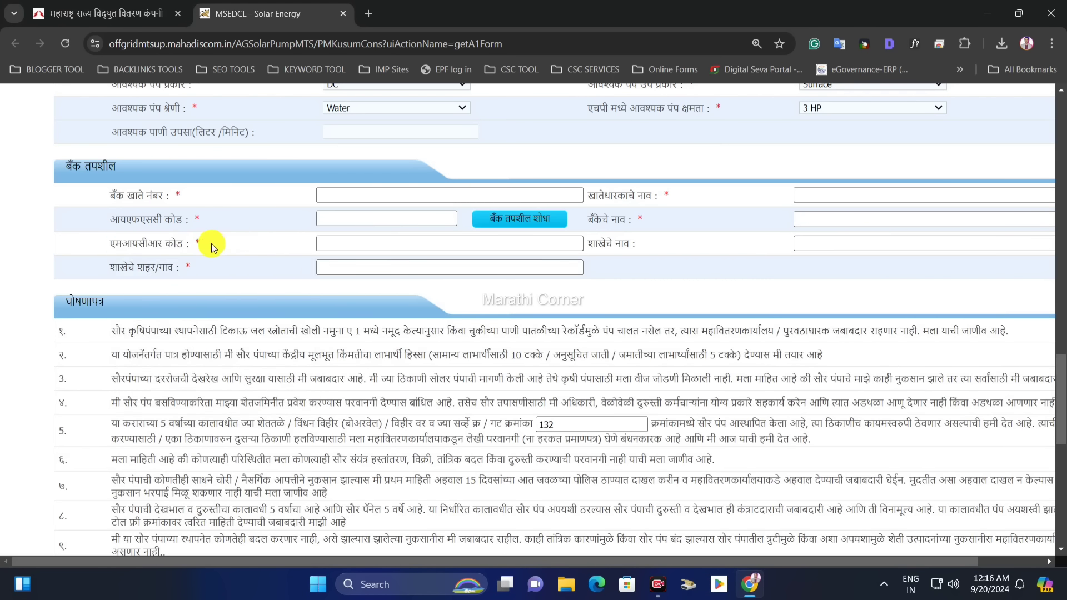
pyautogui.doubleClick(602, 244)
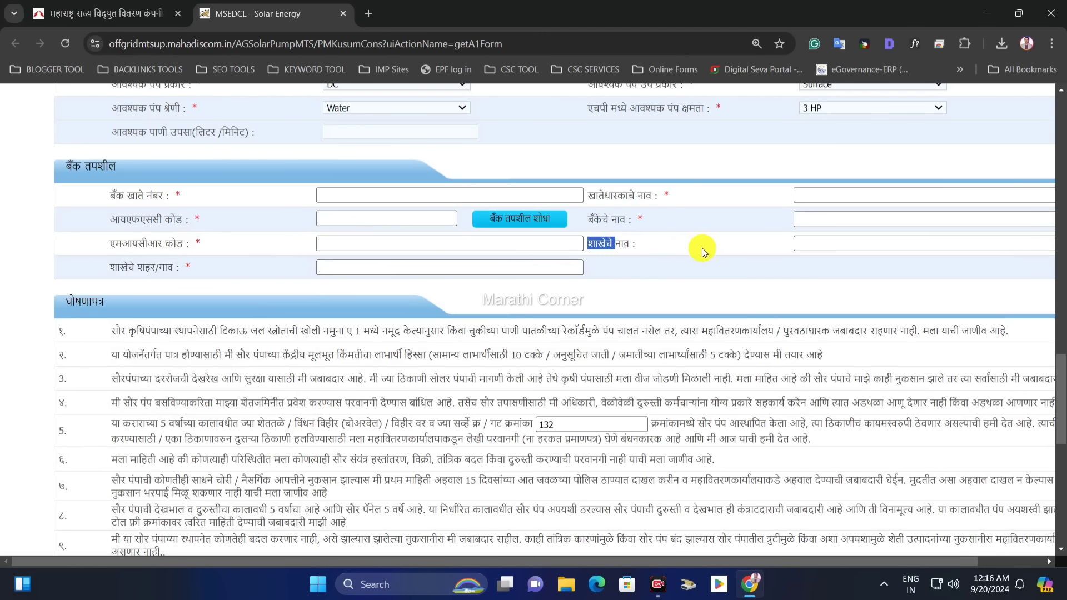
pyautogui.click(798, 248)
pyautogui.moveTo(119, 269); pyautogui.dragTo(226, 271)
pyautogui.click(227, 271)
pyautogui.click(322, 267)
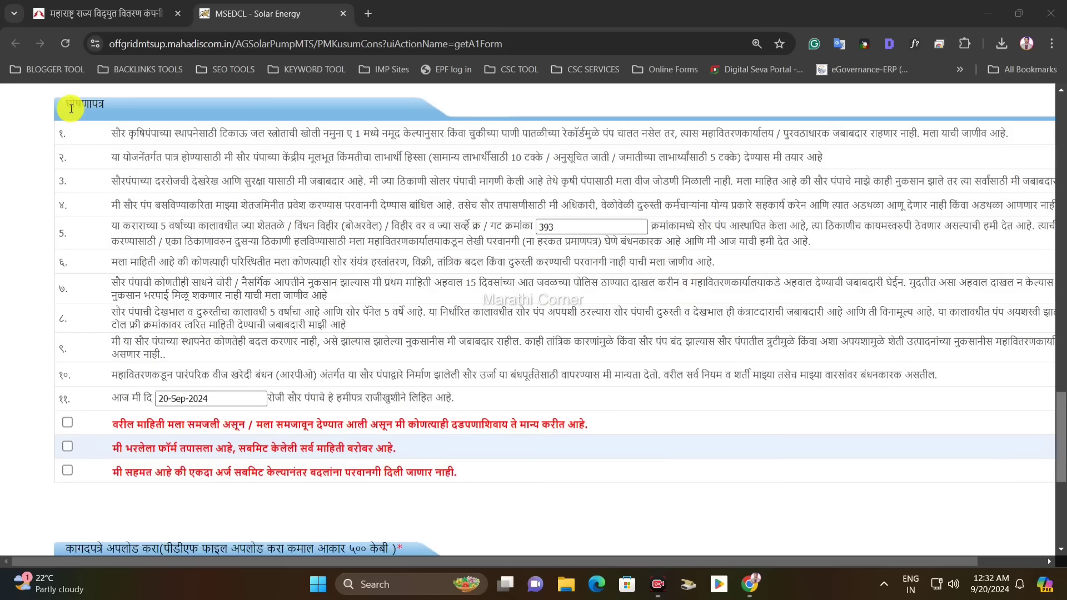
# - Review the declaration terms and accept the first statement, that the information is understood and agreed to without pressure
pyautogui.moveTo(300, 133); pyautogui.dragTo(552, 339)
pyautogui.click(550, 338)
pyautogui.scroll(-2, 340, 267)
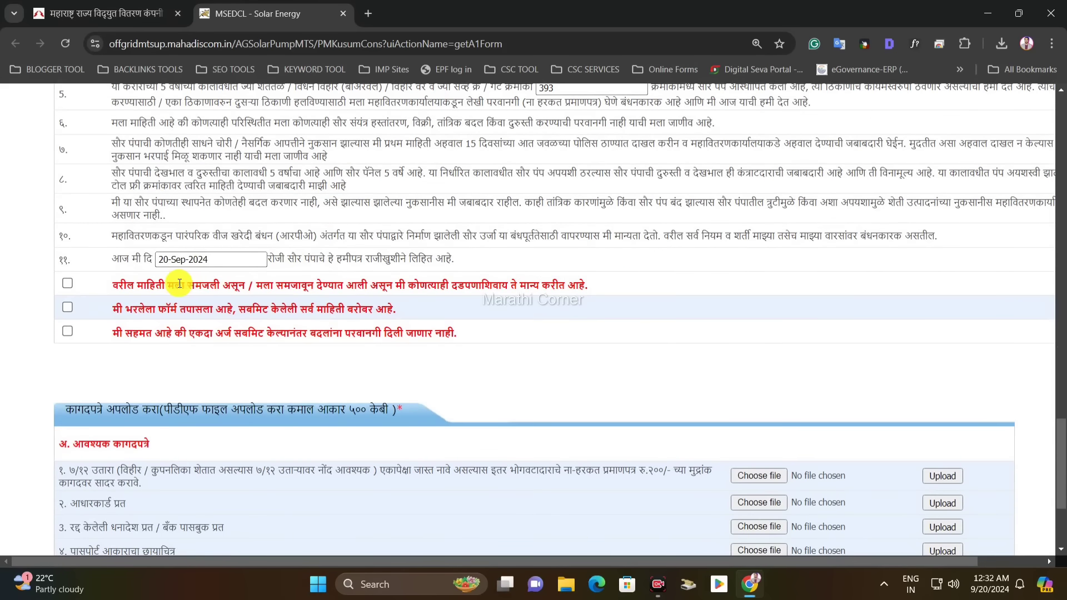
pyautogui.click(67, 283)
pyautogui.moveTo(126, 285); pyautogui.dragTo(562, 284)
pyautogui.click(179, 295)
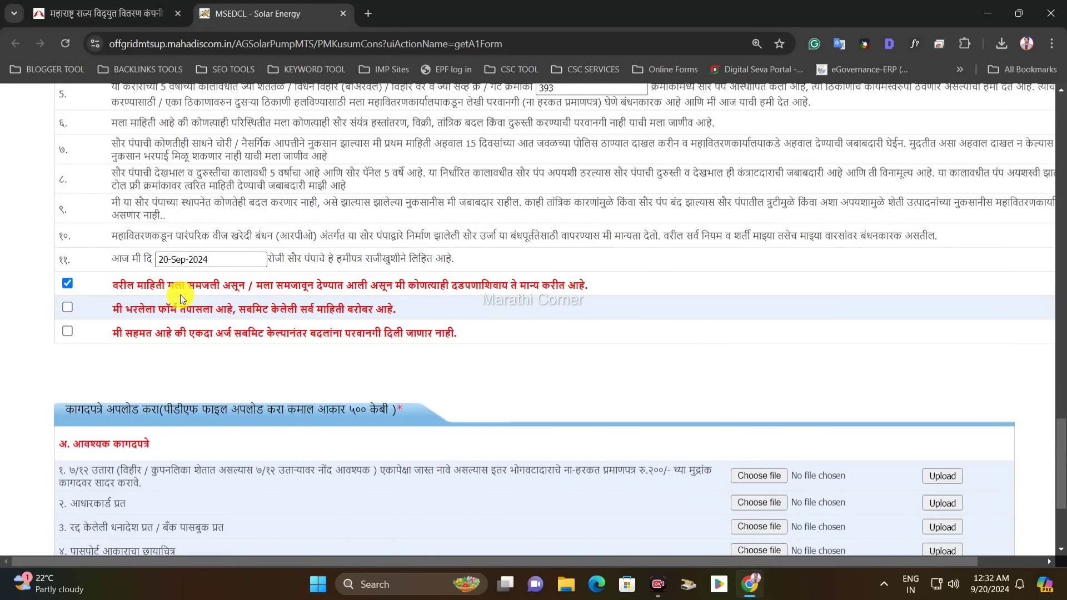
# - Accept the declarations that the submitted information is correct and that no changes are allowed after submission
pyautogui.click(67, 306)
pyautogui.moveTo(123, 308); pyautogui.dragTo(368, 302)
pyautogui.click(371, 302)
pyautogui.click(67, 331)
pyautogui.moveTo(126, 337); pyautogui.dragTo(466, 334)
pyautogui.click(421, 333)
# - Review the required documents section, focusing on the 7/12 extract entry and its note about recording the well or borewell
pyautogui.scroll(-3, 432, 305)
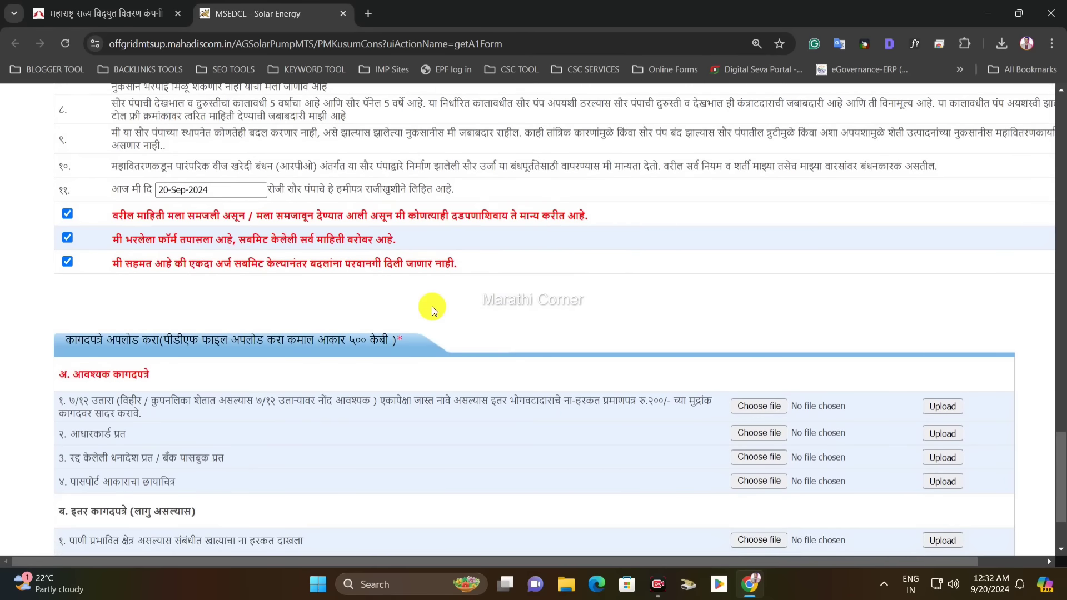
pyautogui.scroll(-1, 388, 300)
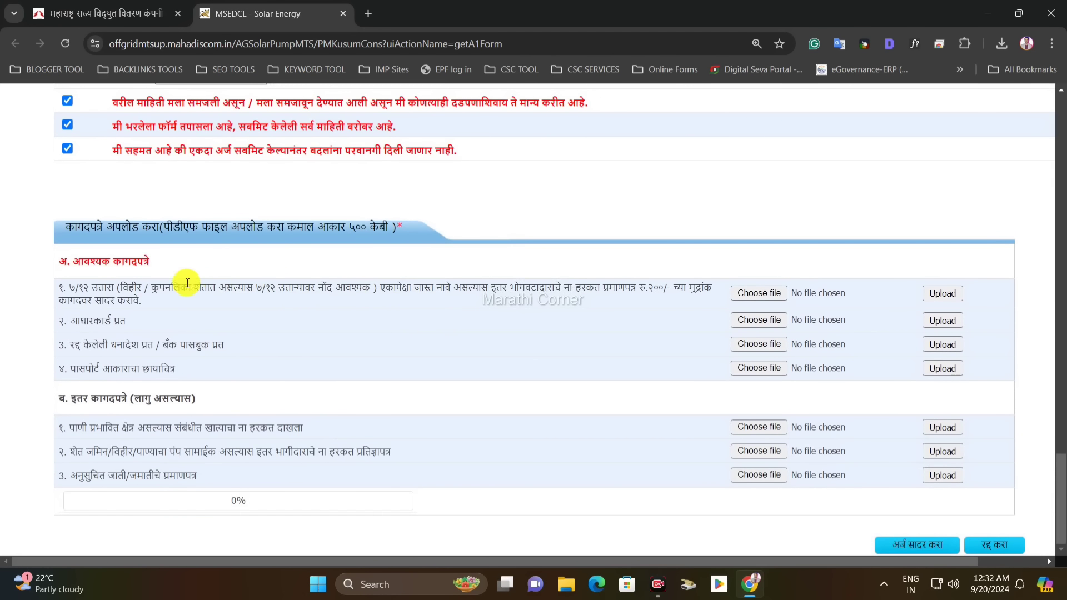
pyautogui.tripleClick(85, 262)
pyautogui.click(172, 265)
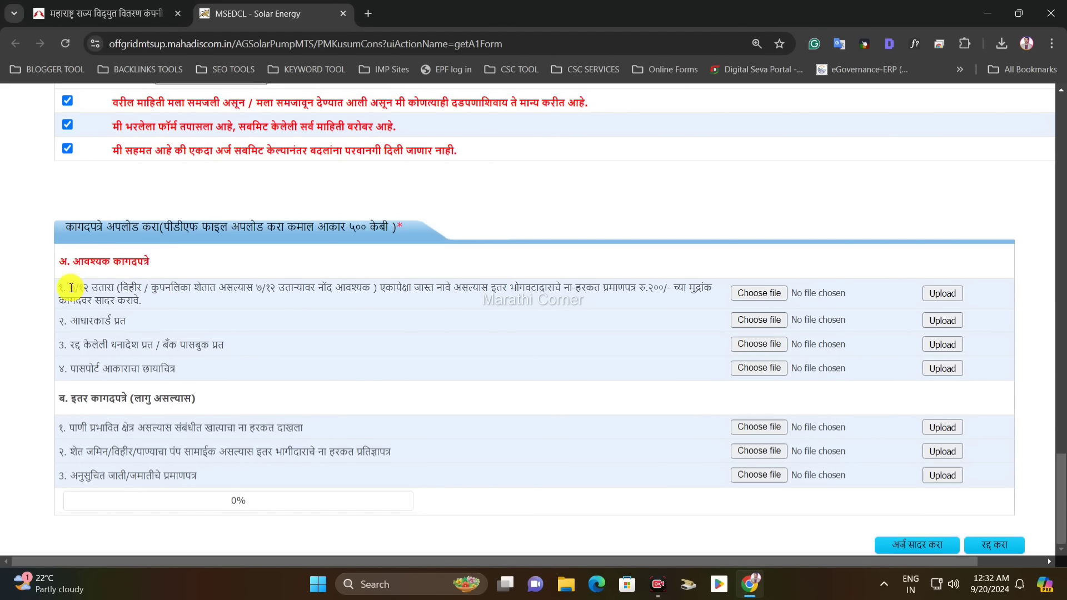
pyautogui.moveTo(71, 287); pyautogui.dragTo(115, 289)
pyautogui.click(89, 286)
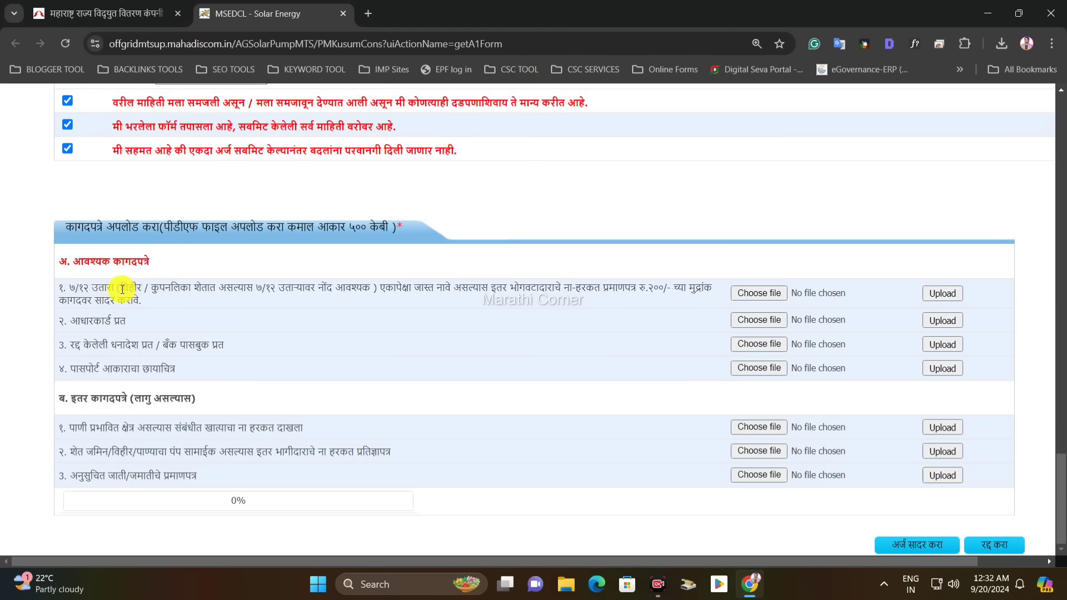
pyautogui.moveTo(124, 289); pyautogui.dragTo(369, 290)
pyautogui.click(325, 290)
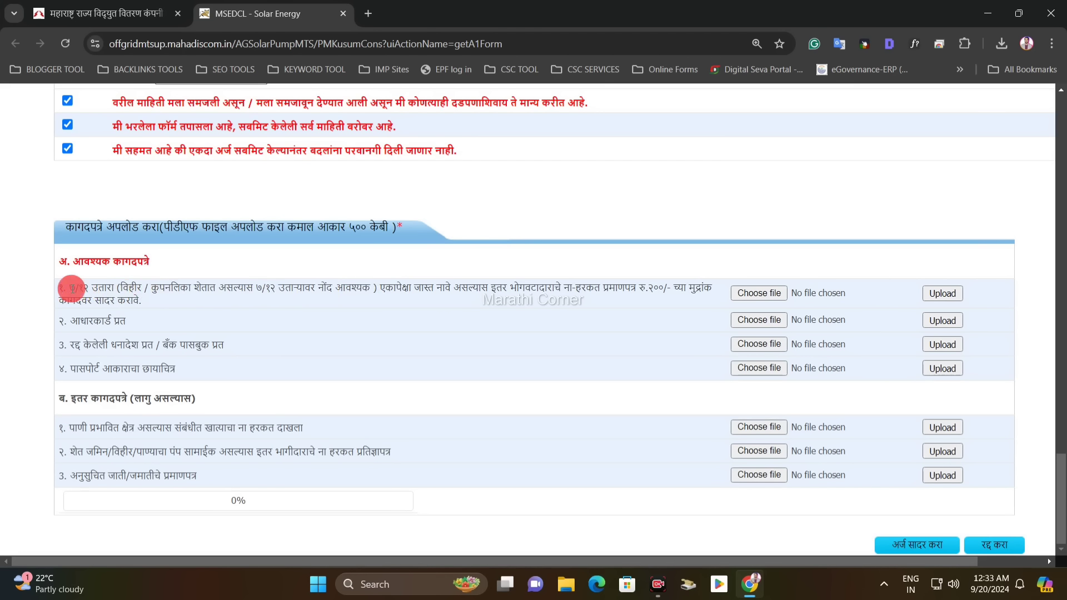
pyautogui.moveTo(71, 288); pyautogui.dragTo(377, 289)
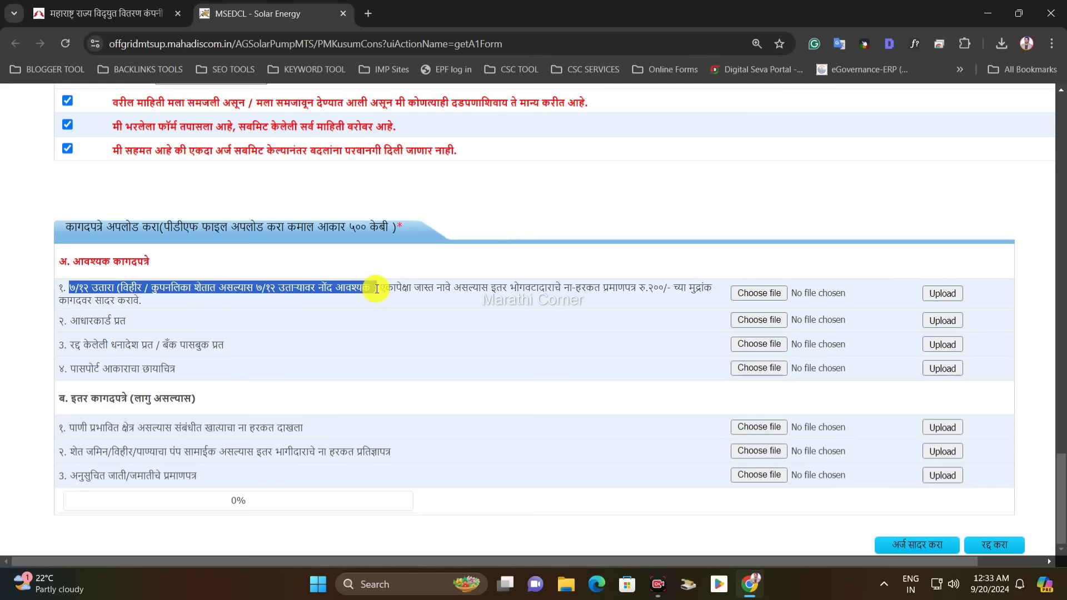
pyautogui.click(379, 289)
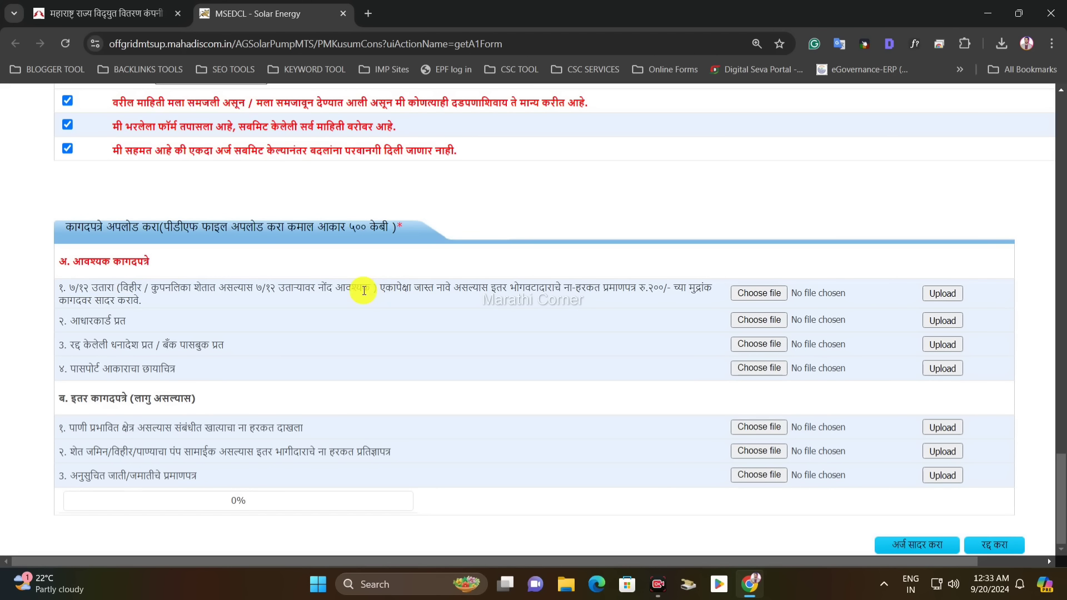
# - Review the 7/12 extract entry's requirement for a co-holders' no-objection certificate on Rs. 200 stamp paper
pyautogui.moveTo(380, 289); pyautogui.dragTo(635, 291)
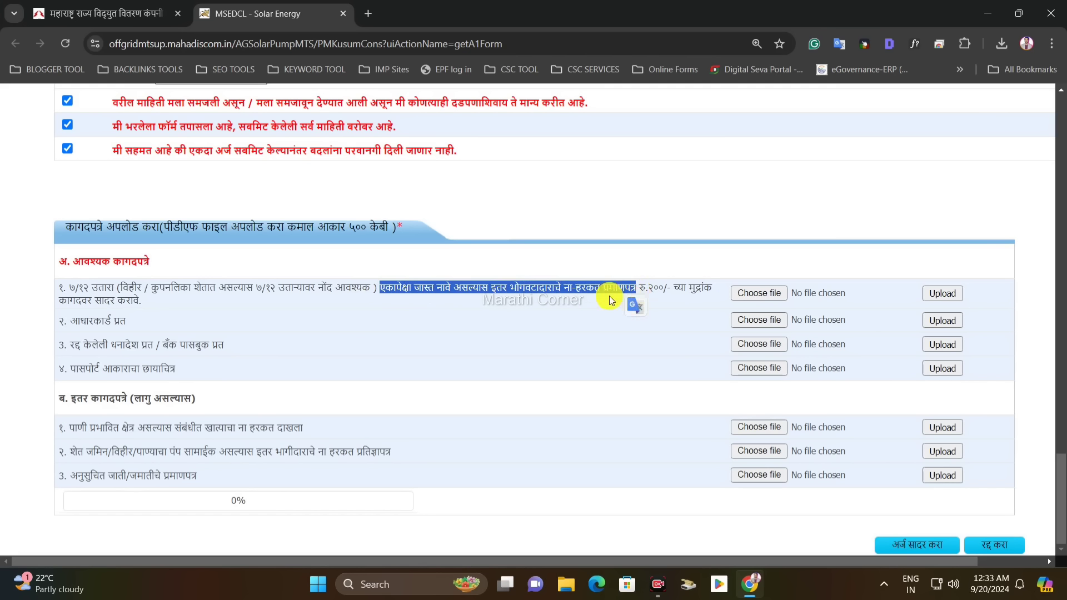
pyautogui.click(397, 282)
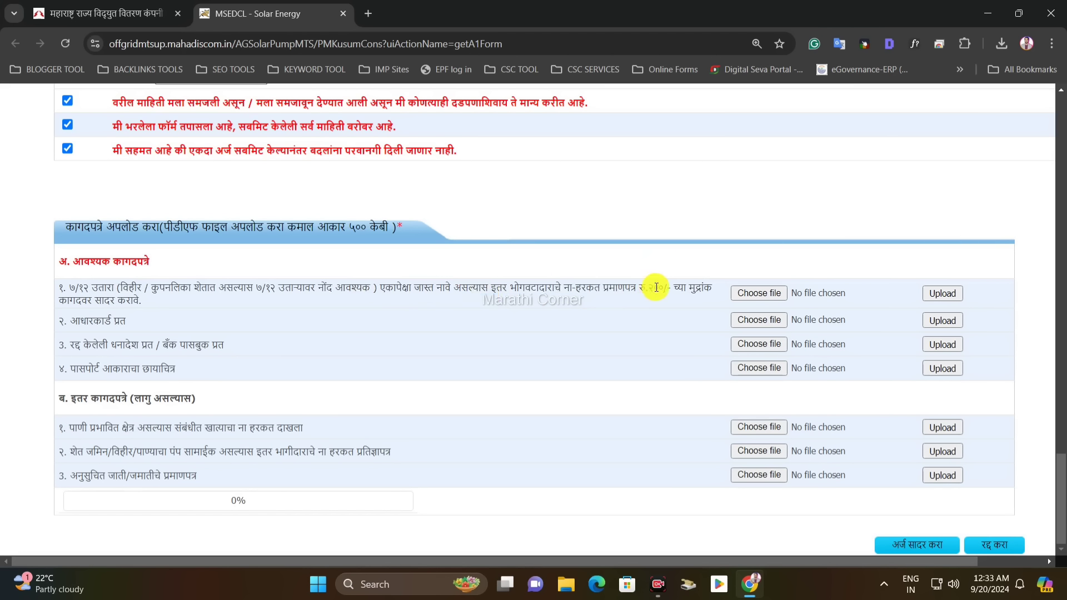
pyautogui.moveTo(659, 288); pyautogui.dragTo(694, 301)
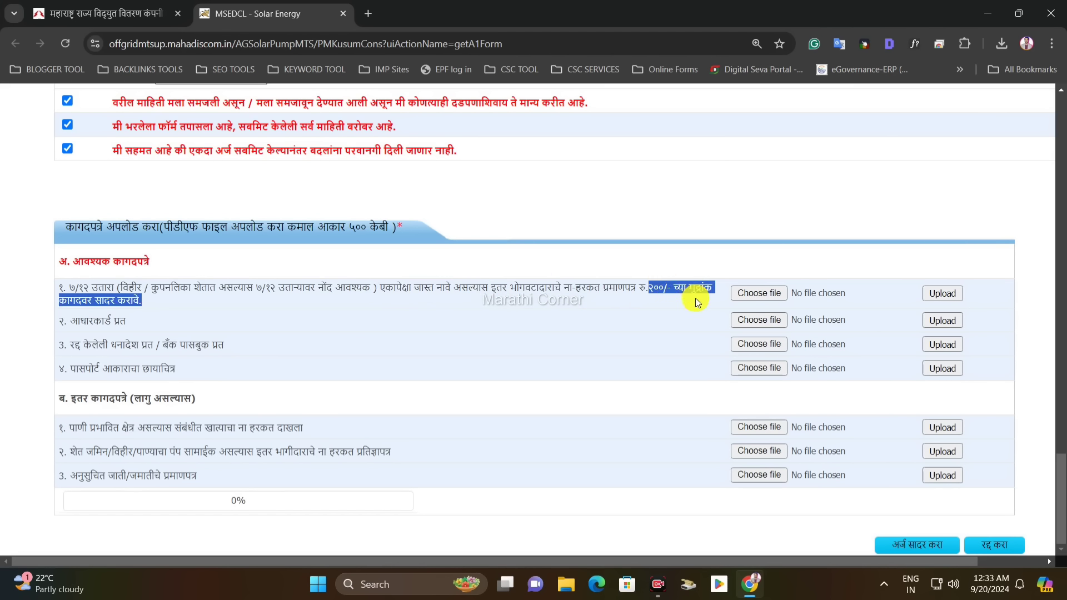
pyautogui.click(640, 289)
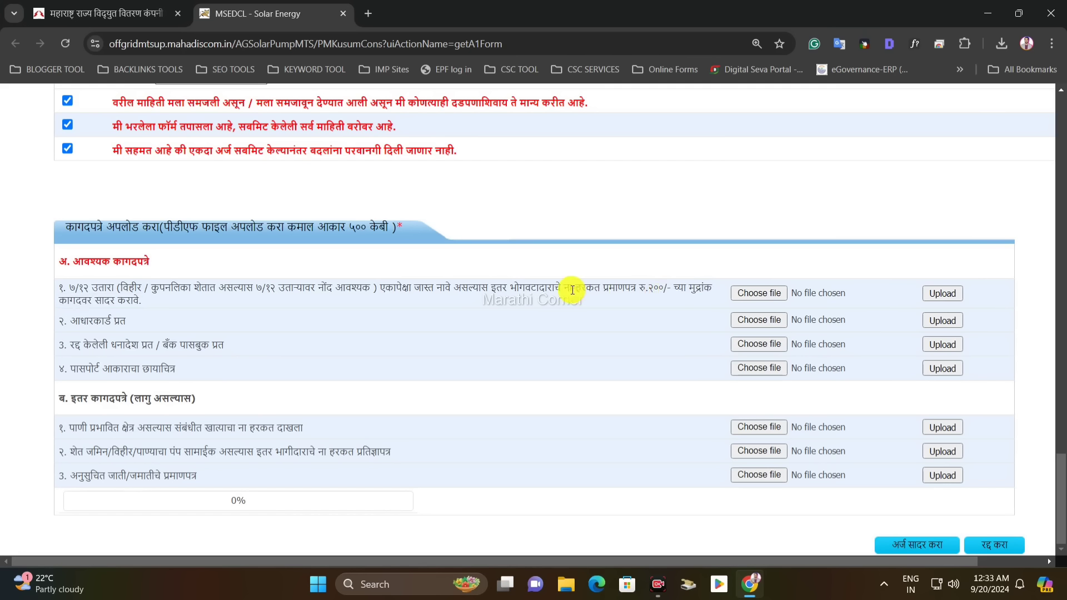
pyautogui.moveTo(571, 289); pyautogui.dragTo(714, 289)
pyautogui.click(543, 302)
pyautogui.moveTo(67, 288); pyautogui.dragTo(188, 287)
pyautogui.moveTo(424, 289); pyautogui.dragTo(710, 295)
pyautogui.click(681, 292)
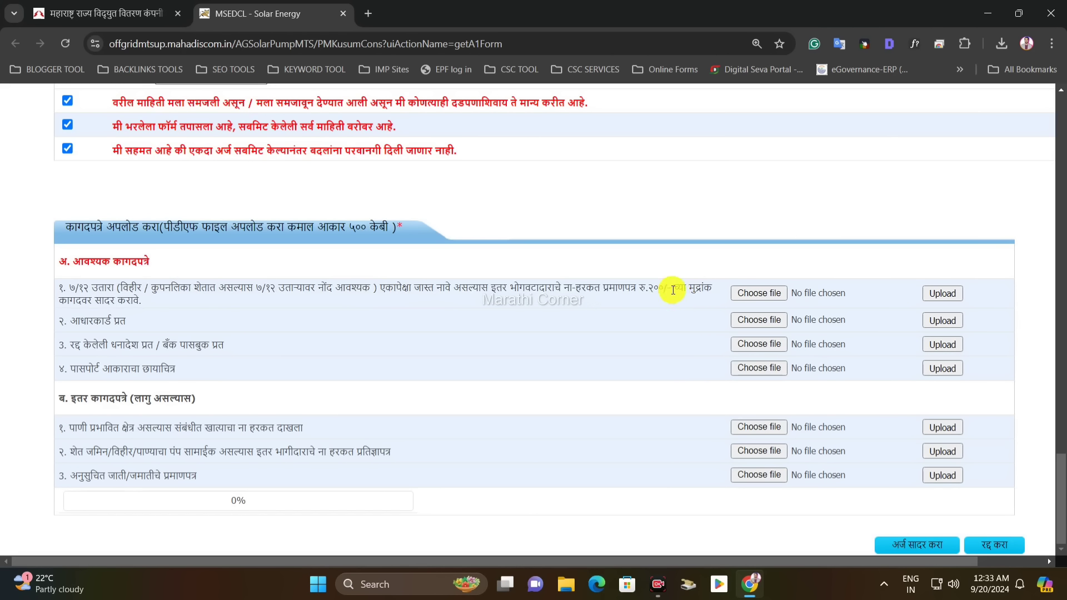
pyautogui.moveTo(664, 289); pyautogui.dragTo(706, 301)
pyautogui.click(586, 302)
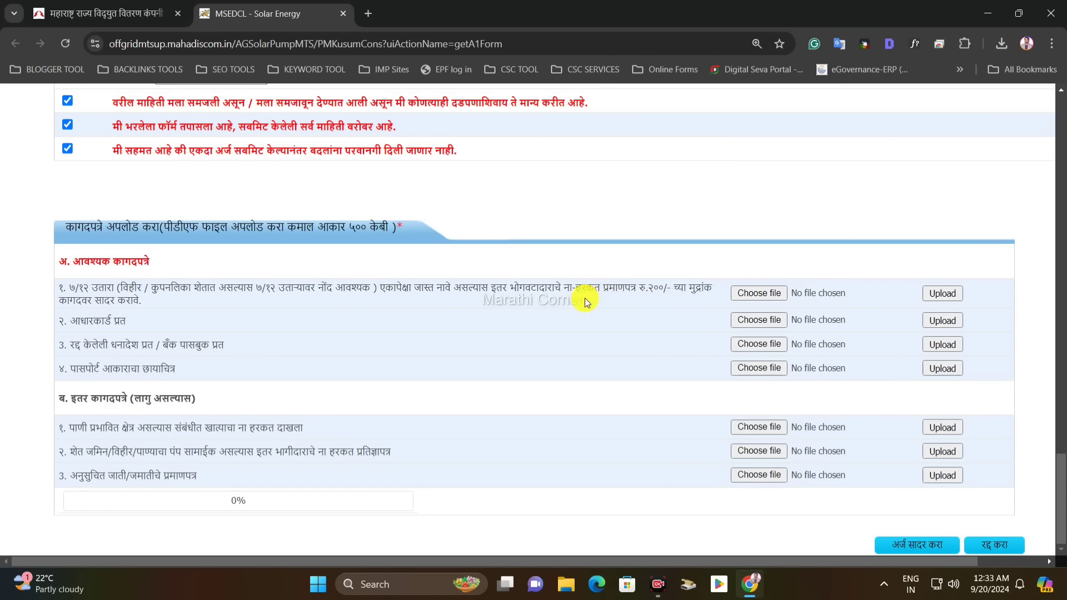
pyautogui.moveTo(63, 289); pyautogui.dragTo(320, 310)
pyautogui.click(486, 300)
# - Choose 712.pdf for the 7/12 extract, aadharcard.pdf for the Aadhaar card copy and passbook.pdf for the cancelled cheque or passbook copy
pyautogui.click(755, 298)
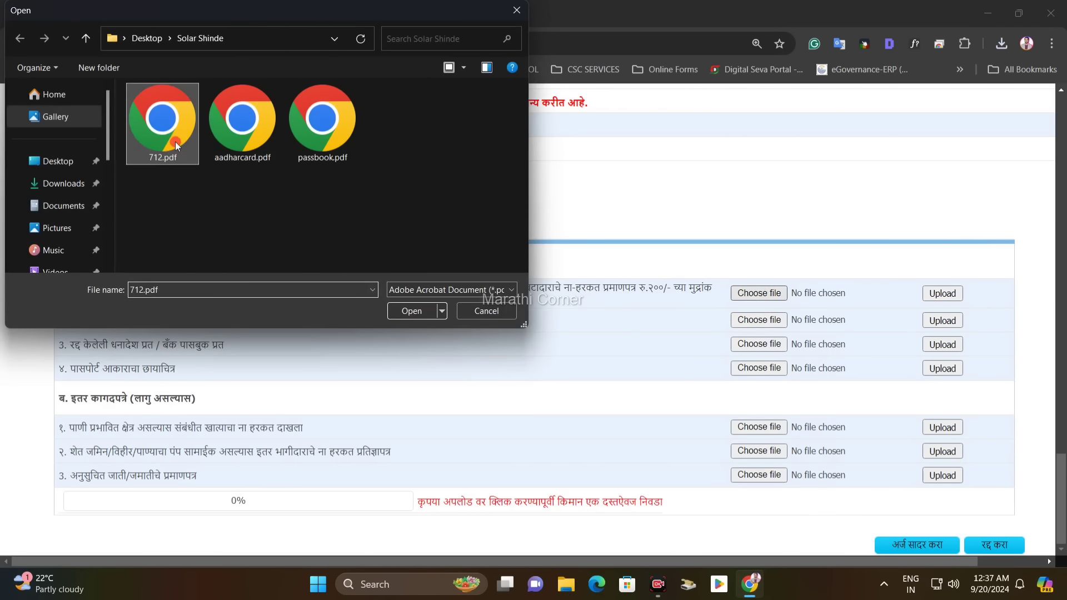
pyautogui.doubleClick(175, 142)
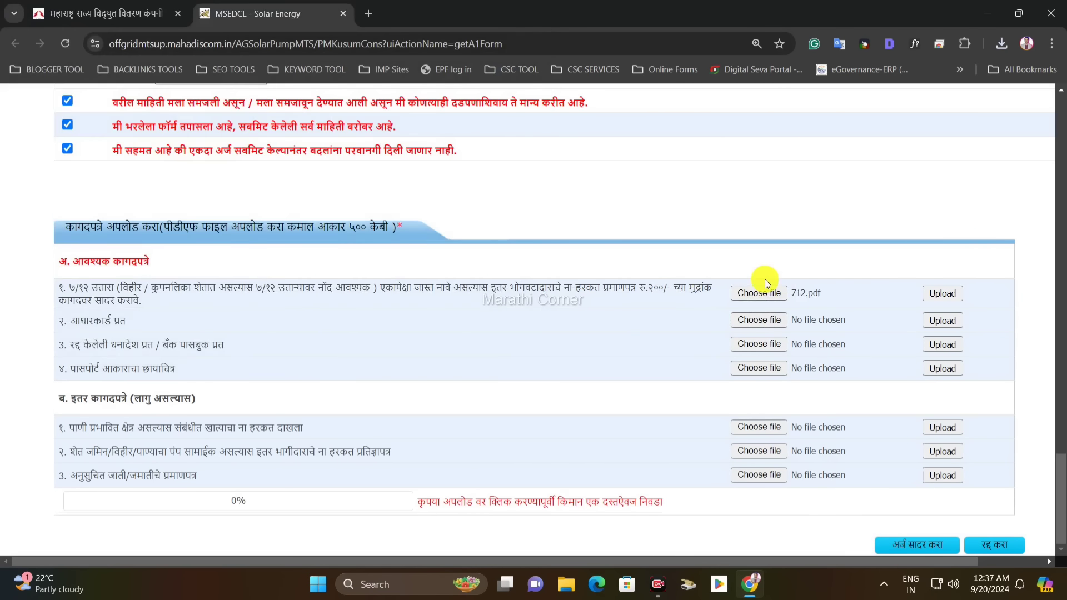
pyautogui.click(761, 322)
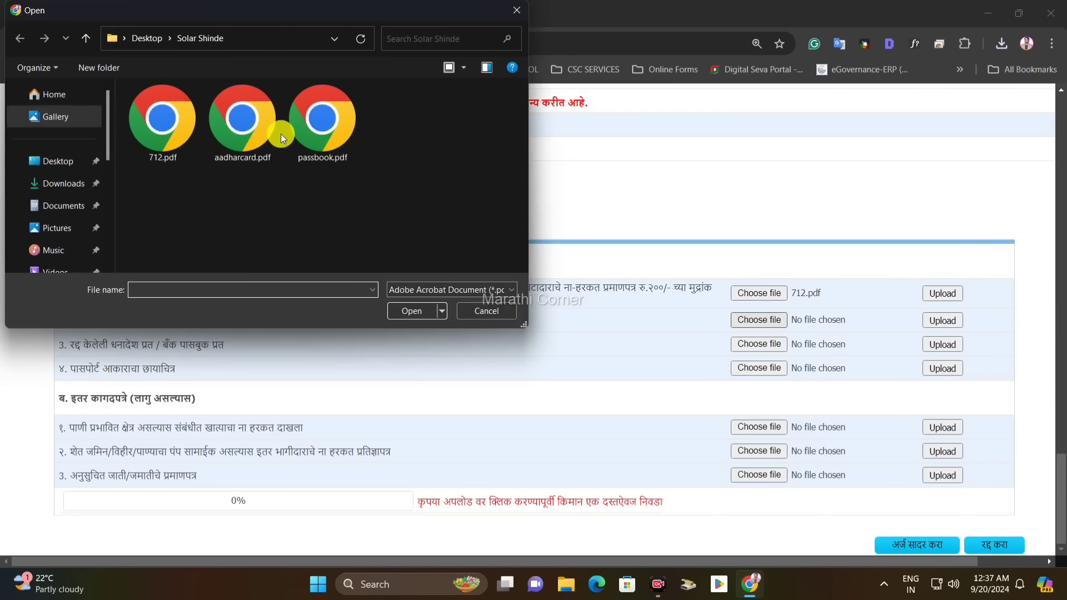
pyautogui.doubleClick(248, 138)
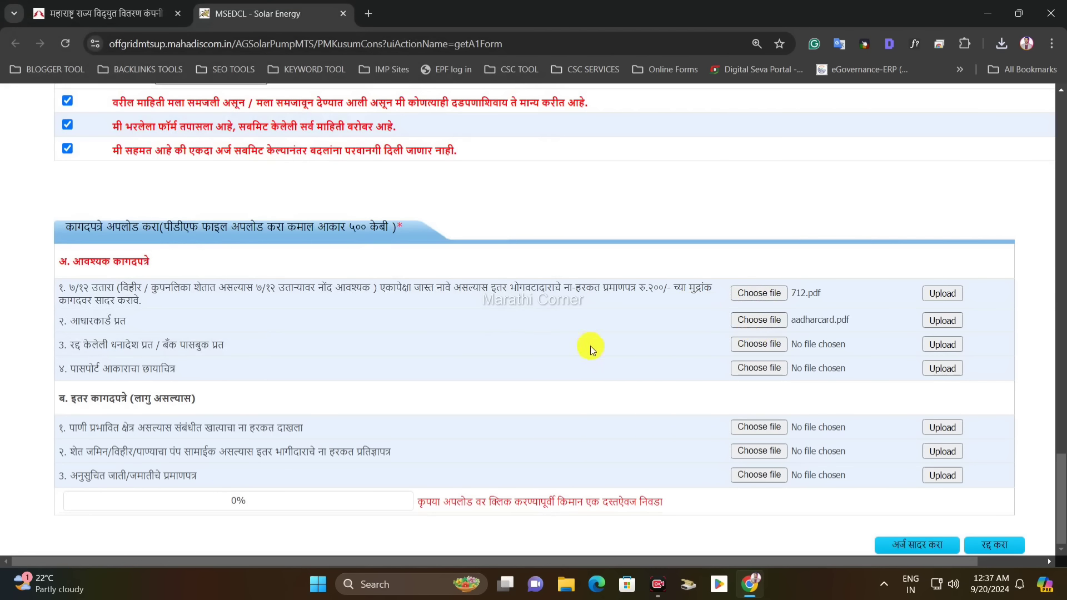
pyautogui.click(772, 347)
pyautogui.doubleClick(326, 134)
# - Choose photo.pdf for the passport-size photograph, listing all file types while browsing
pyautogui.click(763, 369)
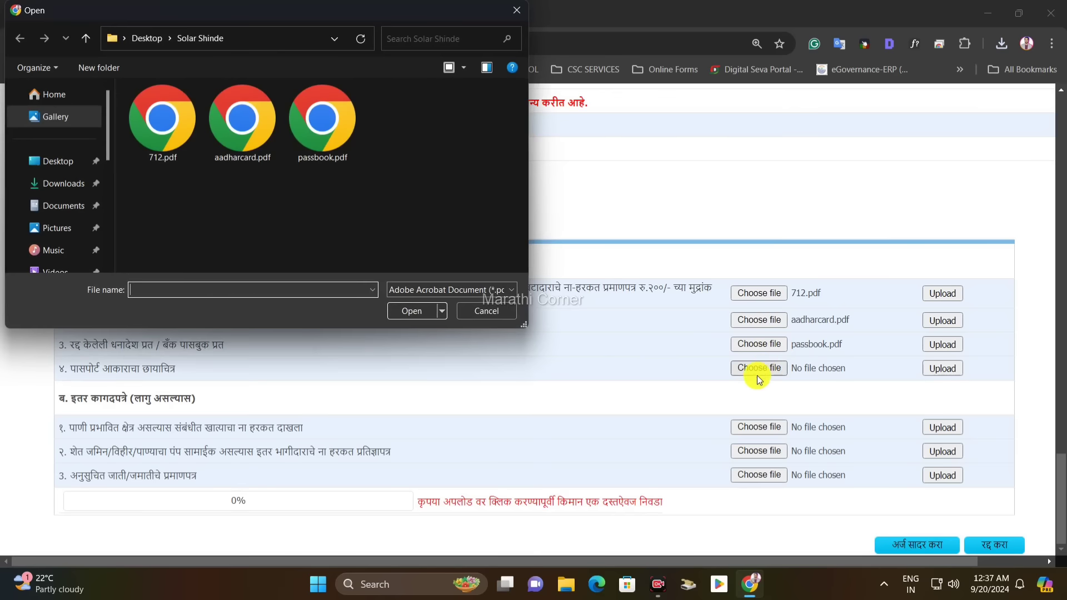
pyautogui.click(422, 287)
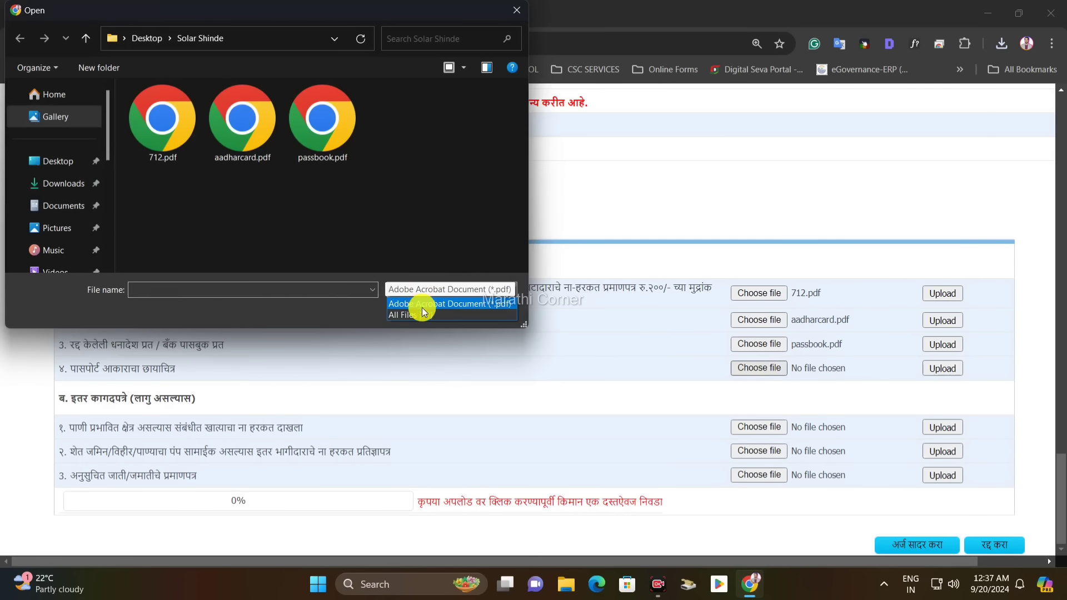
pyautogui.click(421, 312)
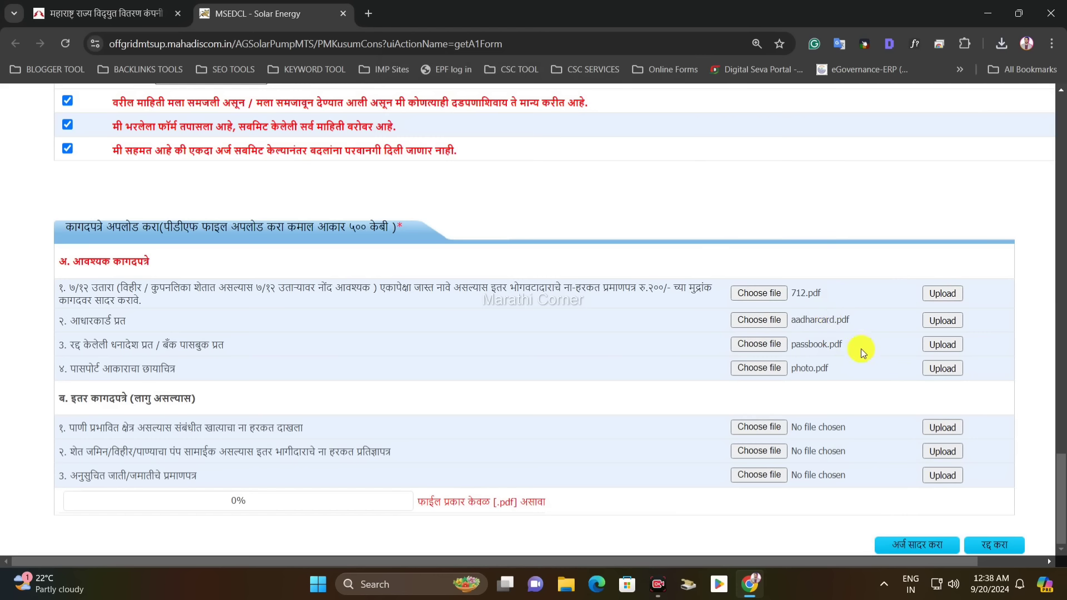
# - Upload the four required documents: 7/12 extract, Aadhaar card, bank passbook and passport-size photograph
pyautogui.click(948, 297)
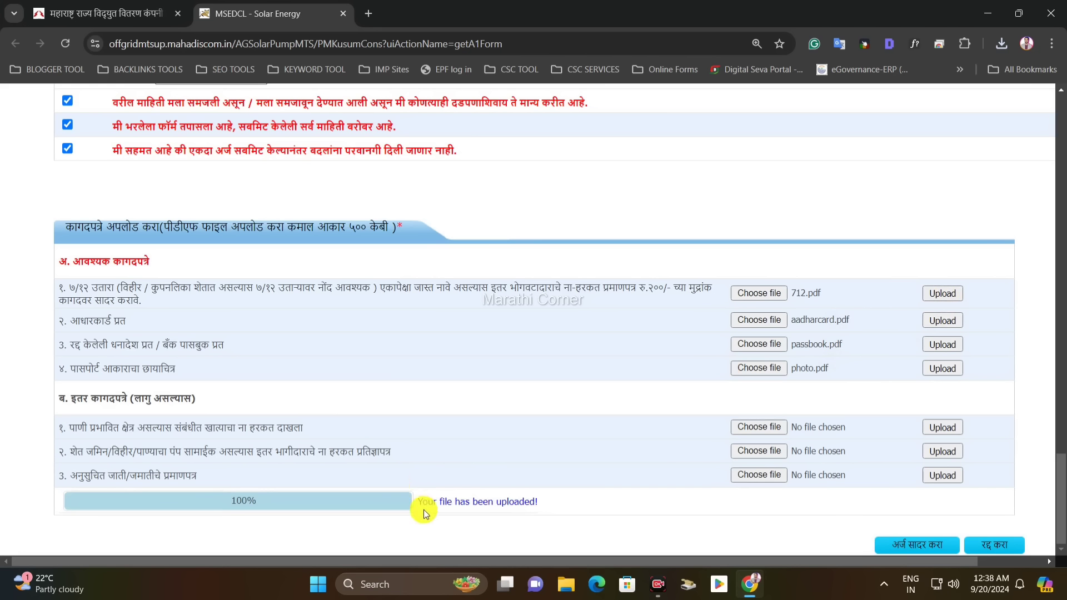
pyautogui.moveTo(418, 502); pyautogui.dragTo(524, 501)
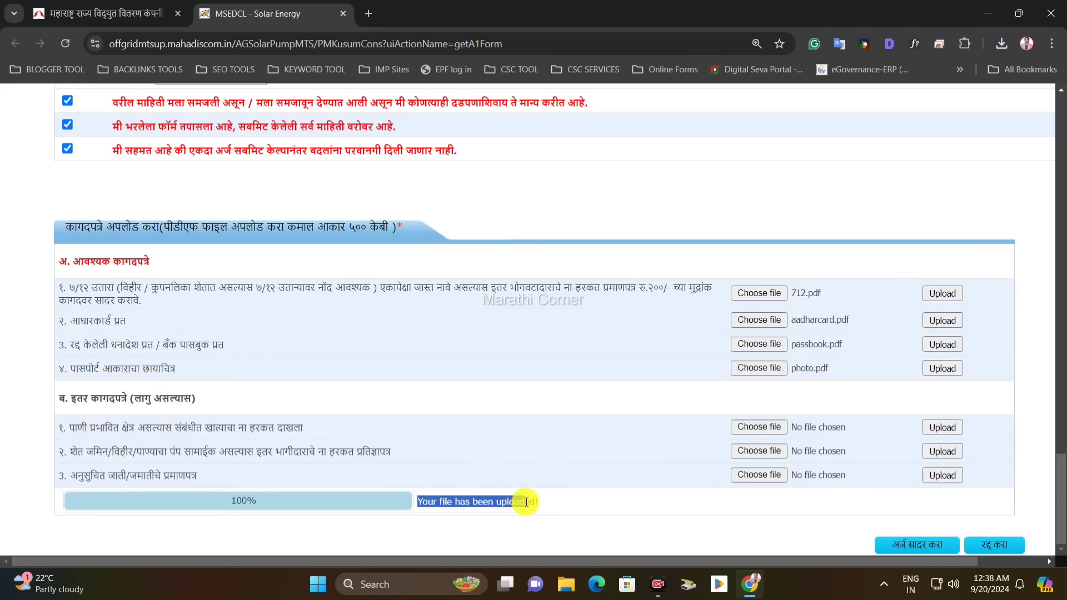
pyautogui.click(578, 503)
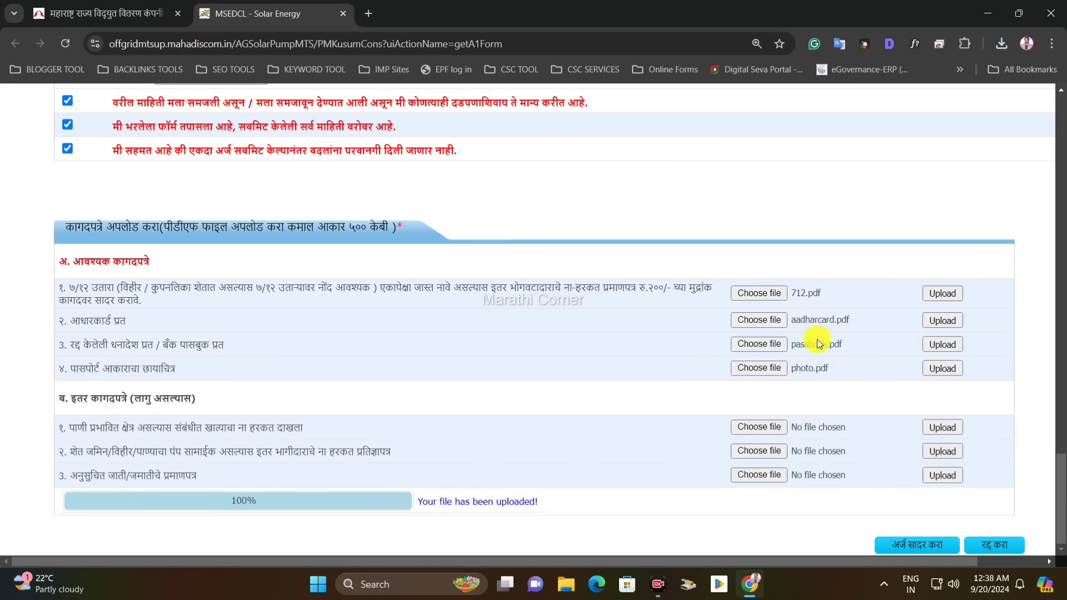
pyautogui.click(948, 321)
pyautogui.click(943, 345)
pyautogui.click(942, 369)
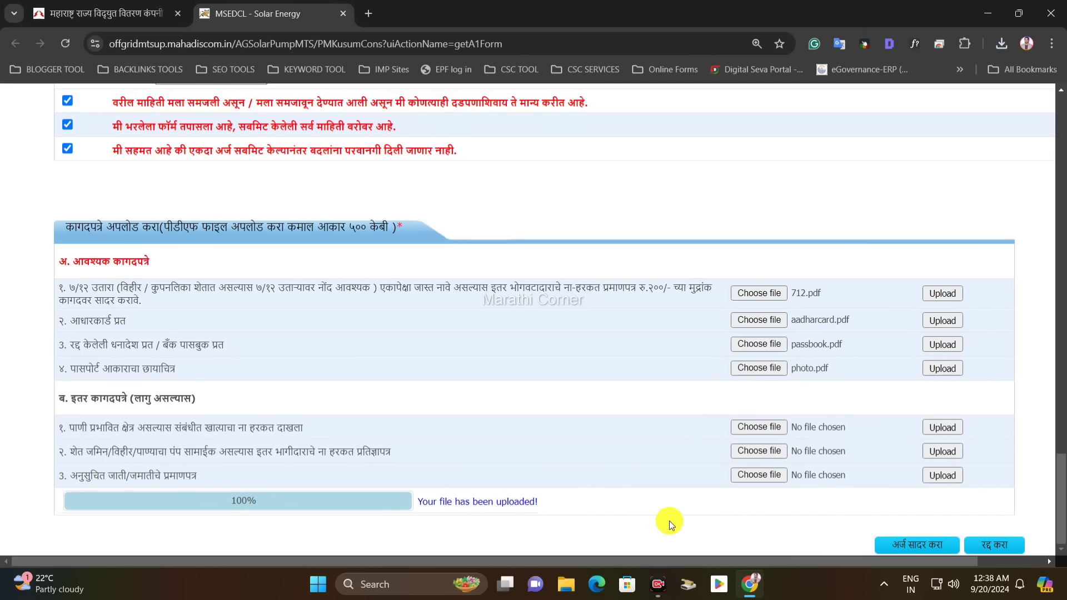
# - Review the other documents section, focusing on the department's no-objection certificate for water-affected areas
pyautogui.moveTo(69, 398); pyautogui.dragTo(195, 398)
pyautogui.click(191, 398)
pyautogui.click(95, 436)
pyautogui.moveTo(68, 428); pyautogui.dragTo(297, 430)
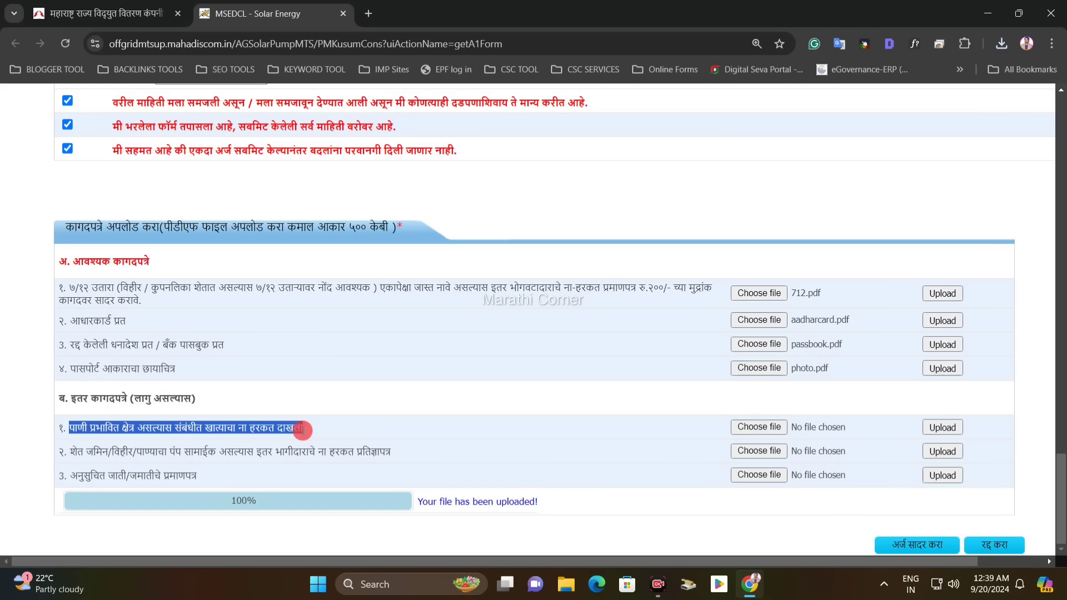
pyautogui.click(295, 427)
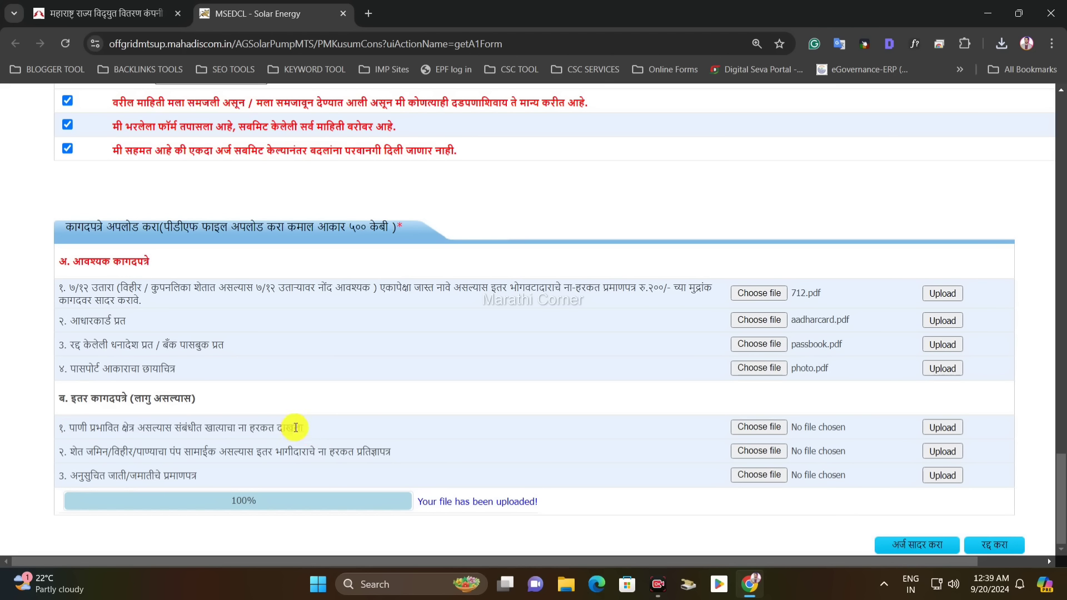
pyautogui.moveTo(276, 428); pyautogui.dragTo(292, 428)
pyautogui.click(84, 449)
pyautogui.moveTo(78, 427); pyautogui.dragTo(286, 428)
pyautogui.click(286, 427)
# - Review the optional entries for the co-sharers' no-objection affidavit and the Scheduled Caste or Tribe certificate
pyautogui.moveTo(71, 451); pyautogui.dragTo(390, 454)
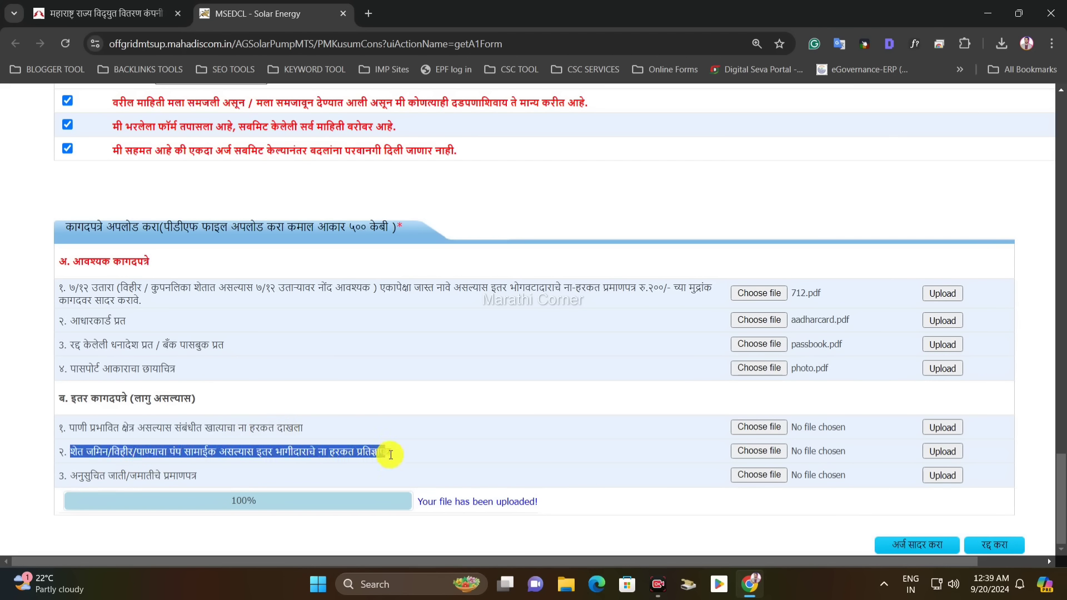
pyautogui.click(400, 457)
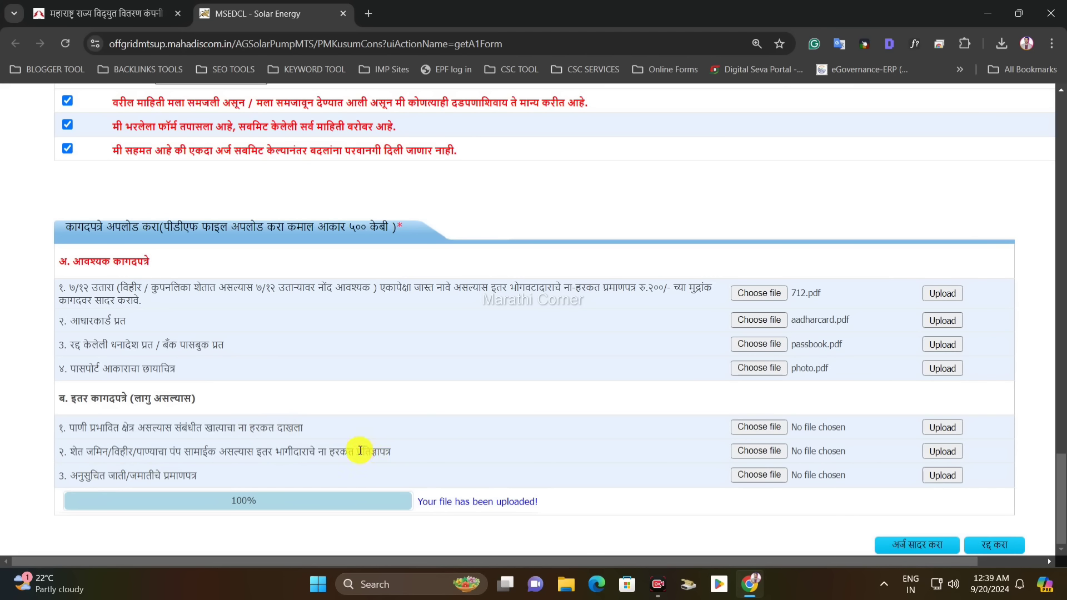
pyautogui.moveTo(342, 451); pyautogui.dragTo(379, 451)
pyautogui.click(405, 448)
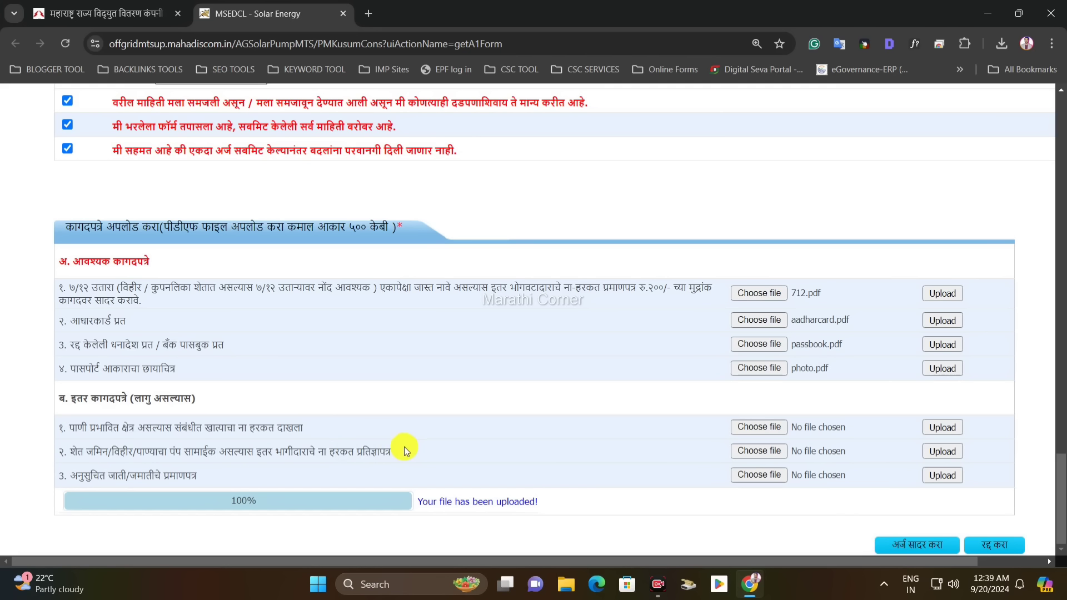
pyautogui.moveTo(83, 475); pyautogui.dragTo(278, 470)
pyautogui.click(187, 475)
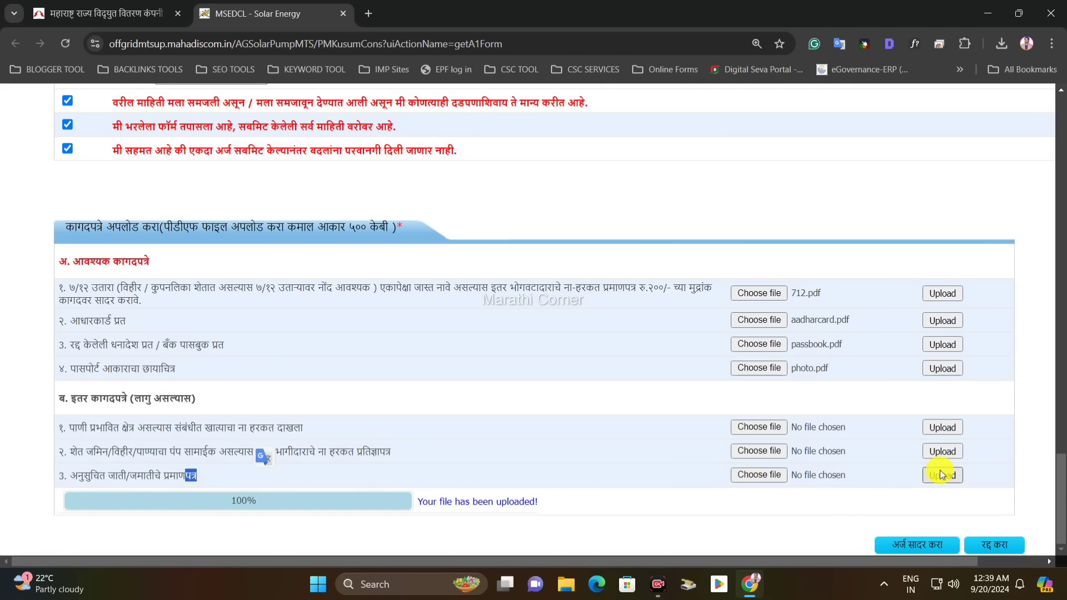
pyautogui.click(666, 487)
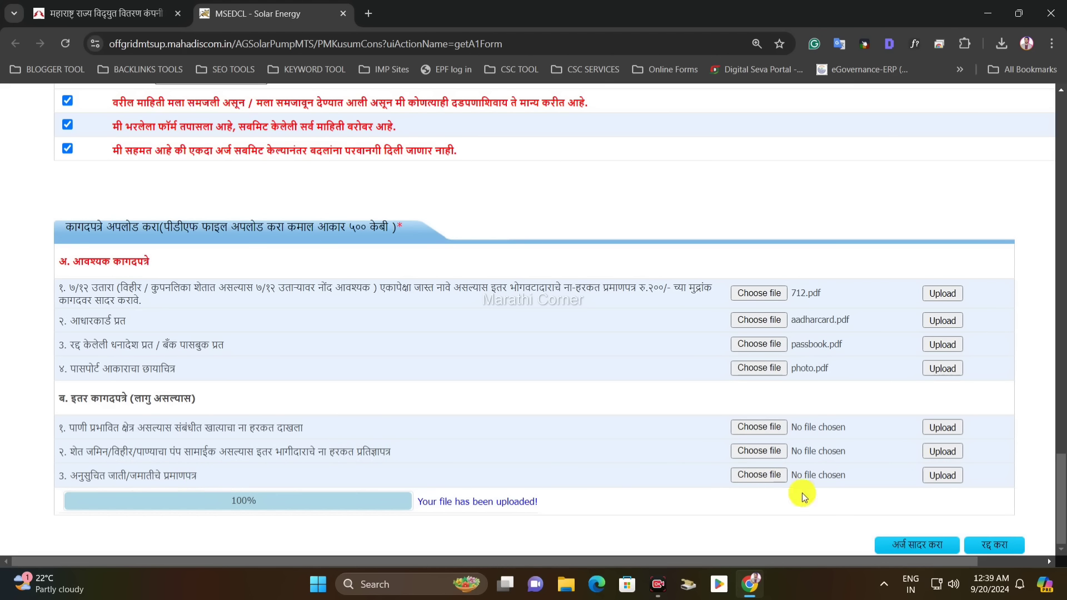
pyautogui.moveTo(127, 399); pyautogui.dragTo(230, 387)
pyautogui.click(199, 325)
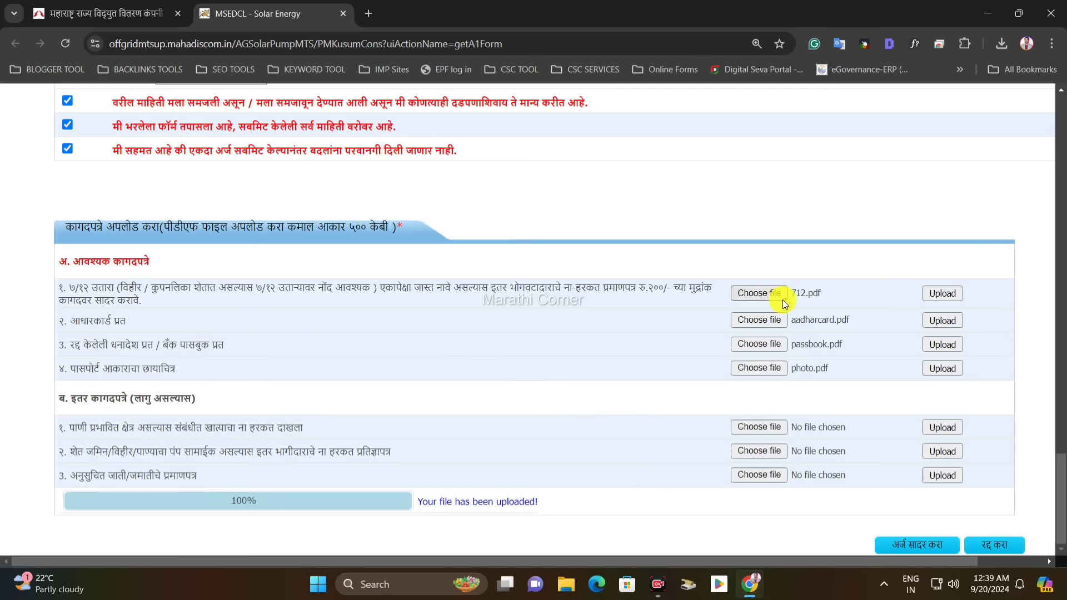
# - Submit the completed solar pump application, accepting the page-refresh notices and confirming the registration
pyautogui.click(914, 550)
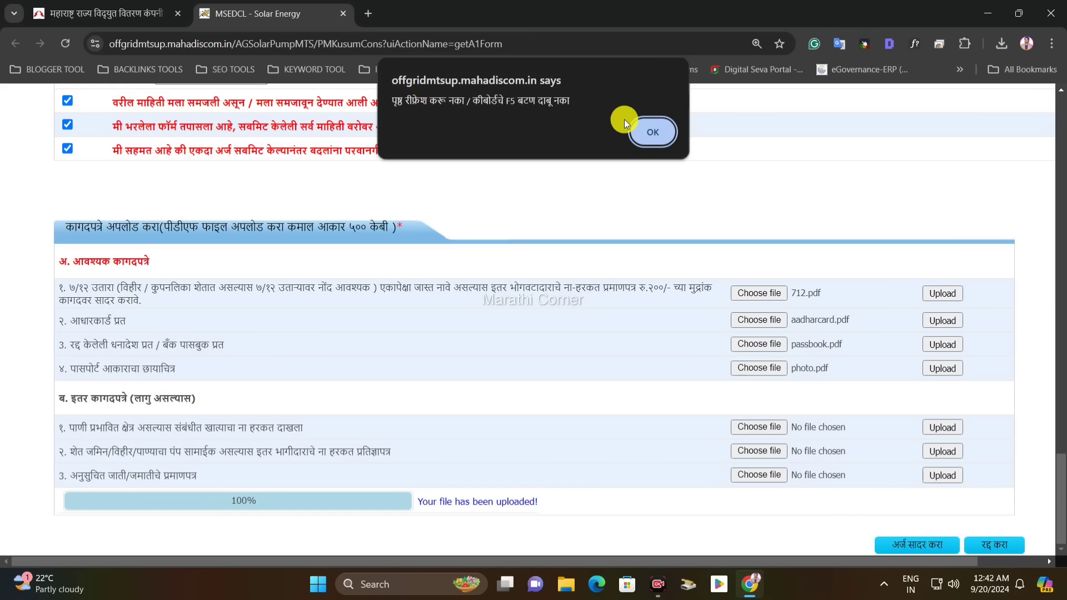
pyautogui.click(651, 131)
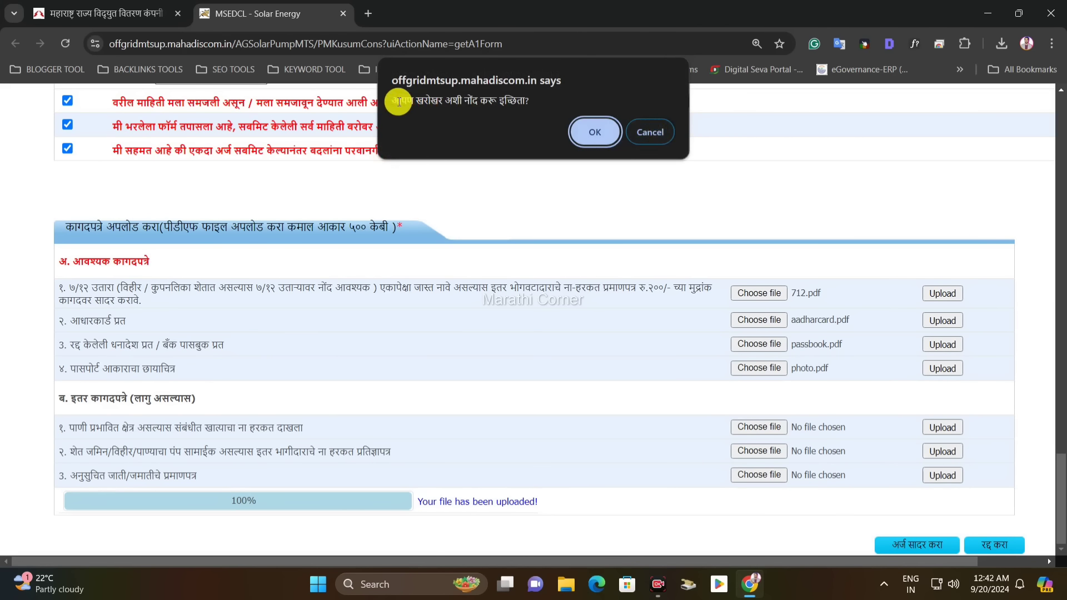
pyautogui.moveTo(395, 100); pyautogui.dragTo(532, 100)
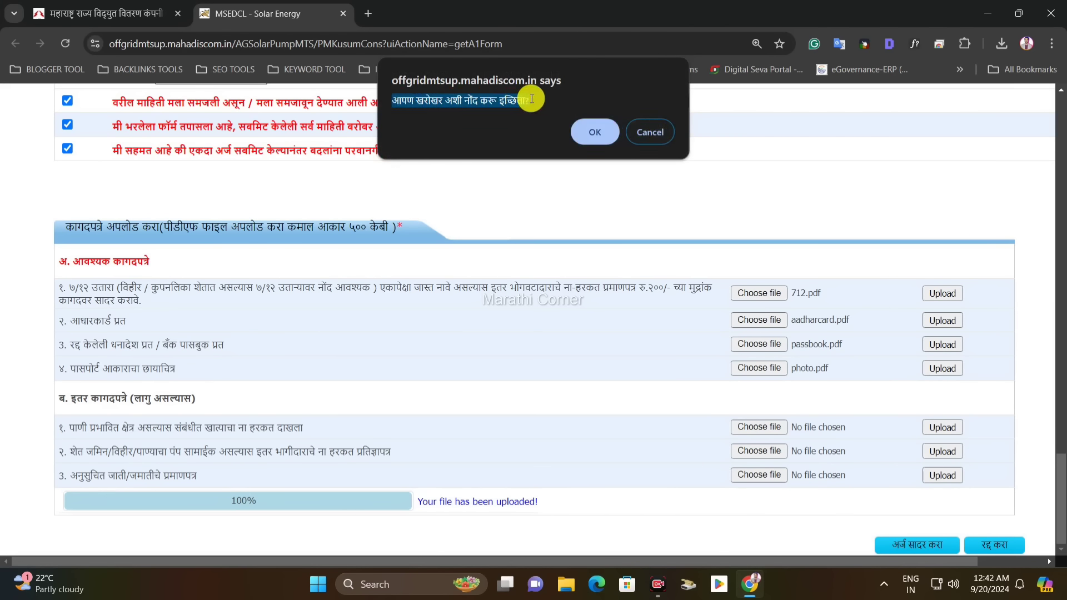
pyautogui.click(601, 133)
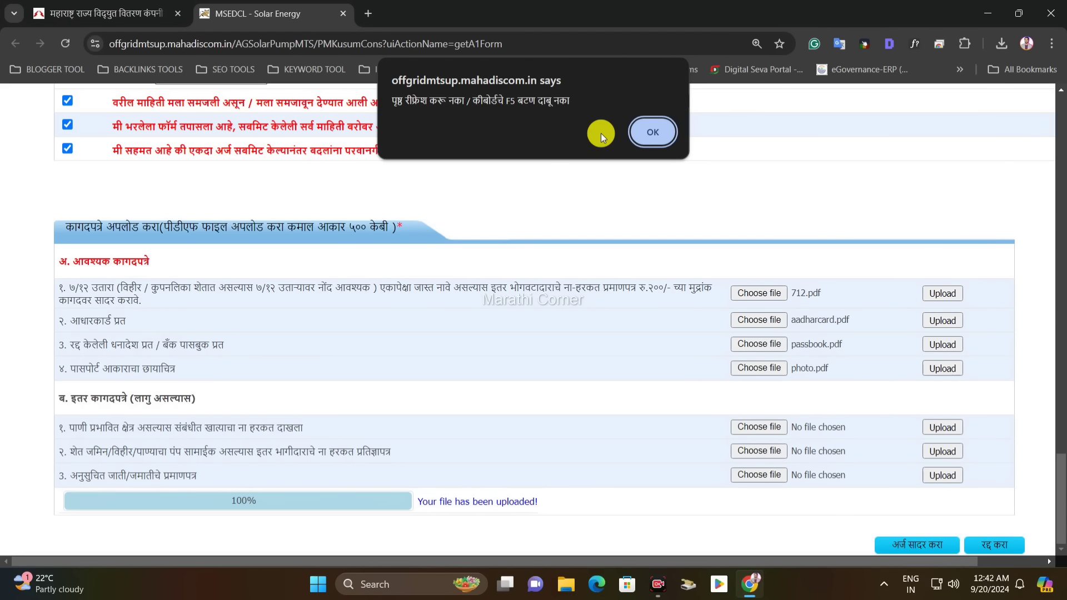
pyautogui.click(645, 131)
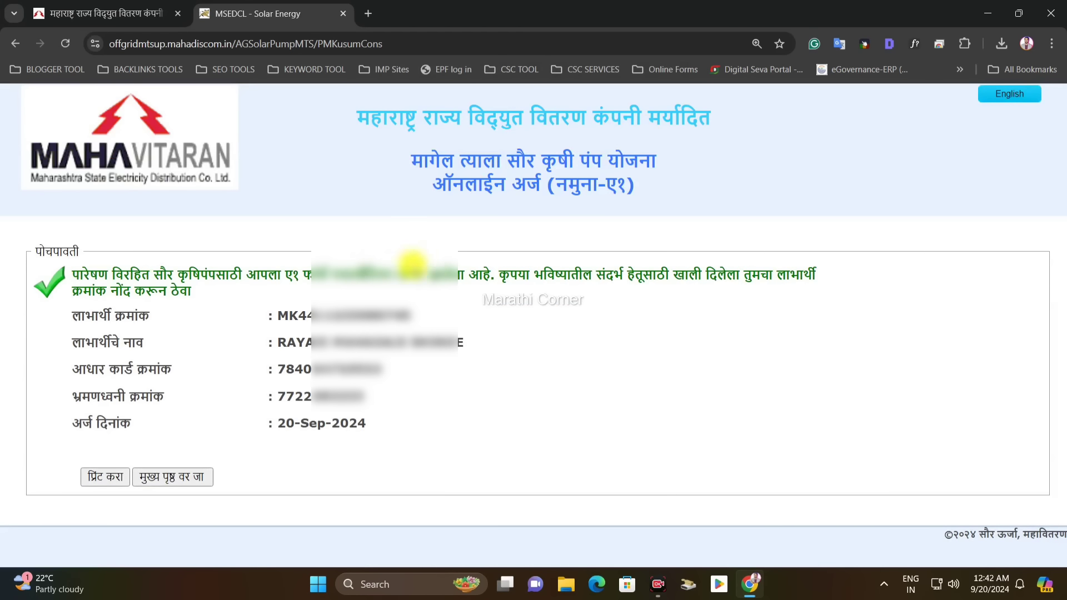
# - Save the application acknowledgement receipt as a portrait PDF named MSEDCL - Solar Energy.pdf, including all pages
pyautogui.moveTo(71, 272); pyautogui.dragTo(832, 414)
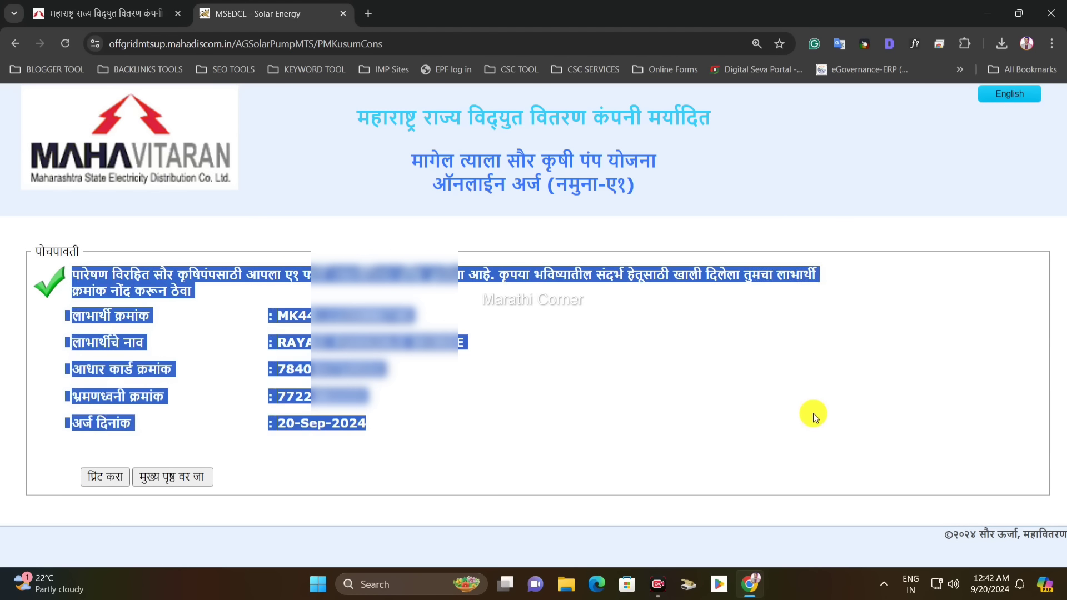
pyautogui.click(213, 395)
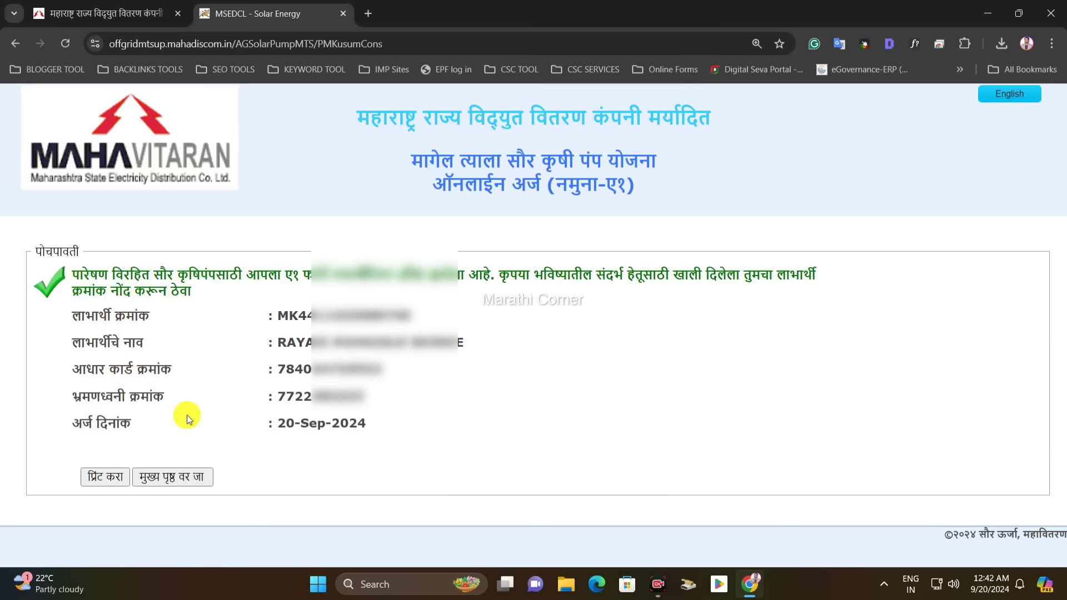
pyautogui.click(109, 478)
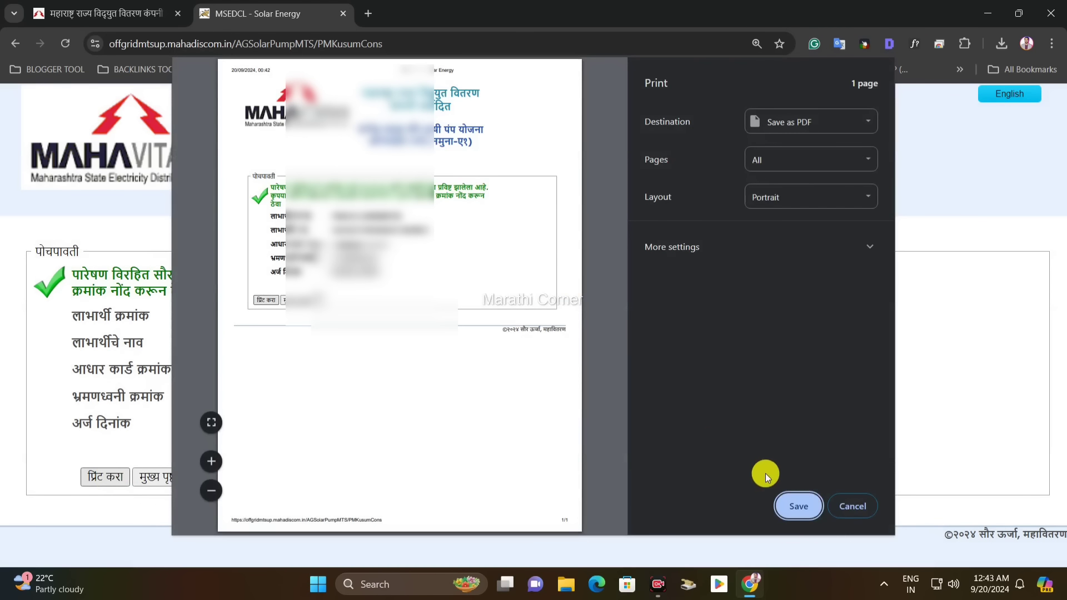
pyautogui.click(798, 506)
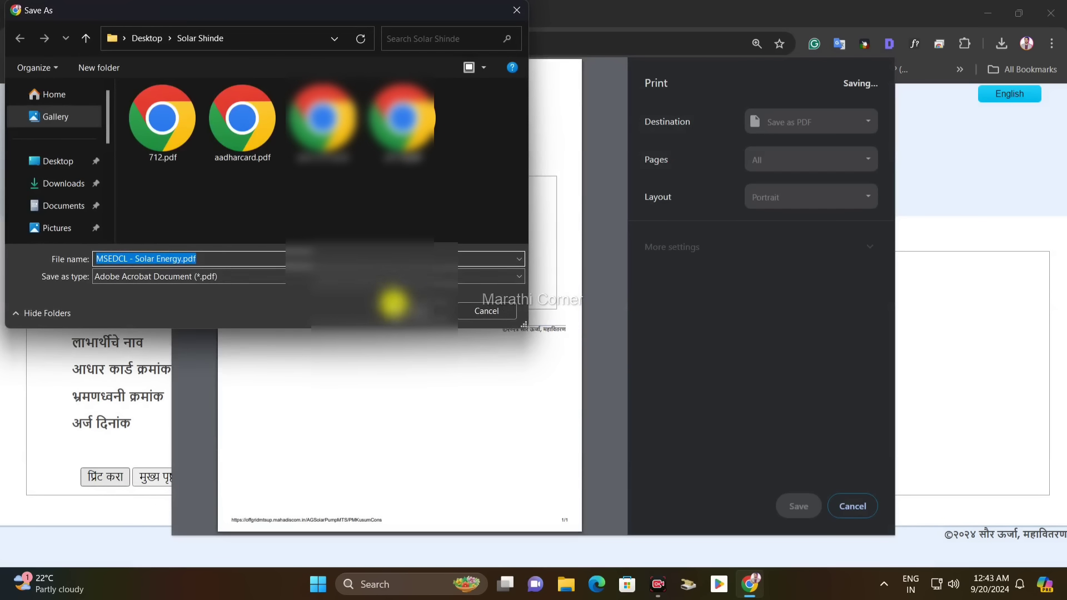
pyautogui.click(411, 308)
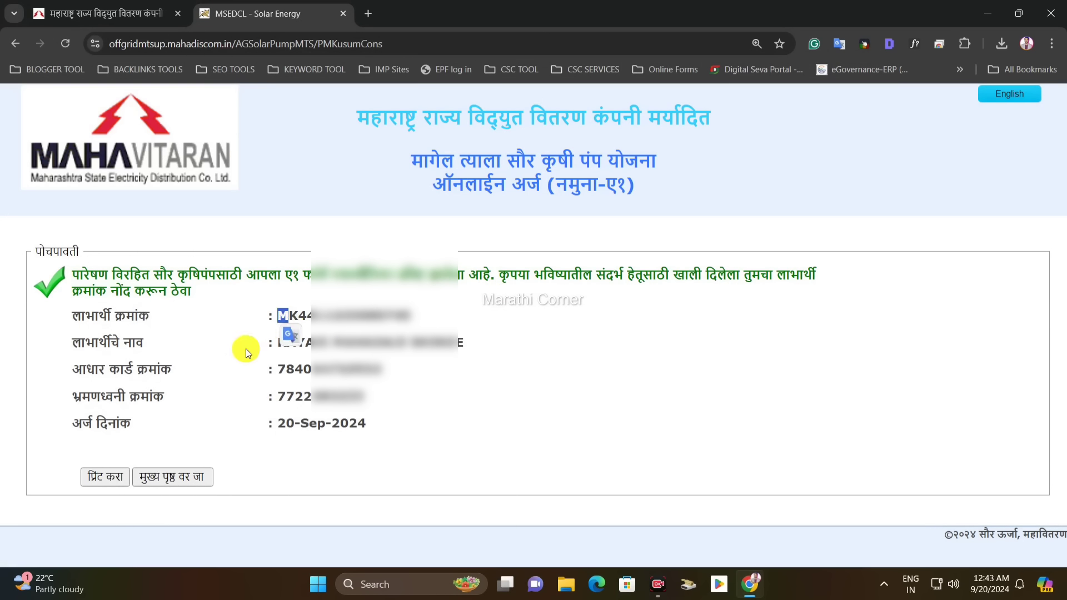
# - Review the beneficiary name, Aadhaar number, mobile number and application date on the receipt, and close it
pyautogui.moveTo(245, 348); pyautogui.dragTo(419, 341)
pyautogui.click(419, 341)
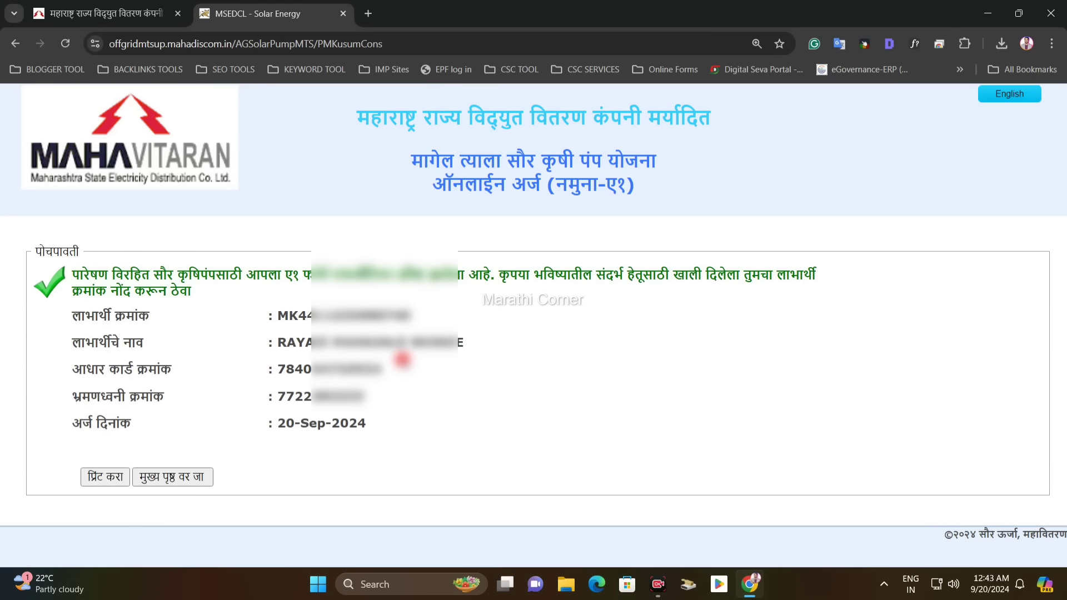
pyautogui.moveTo(275, 365); pyautogui.dragTo(381, 369)
pyautogui.click(299, 385)
pyautogui.moveTo(268, 422); pyautogui.dragTo(394, 422)
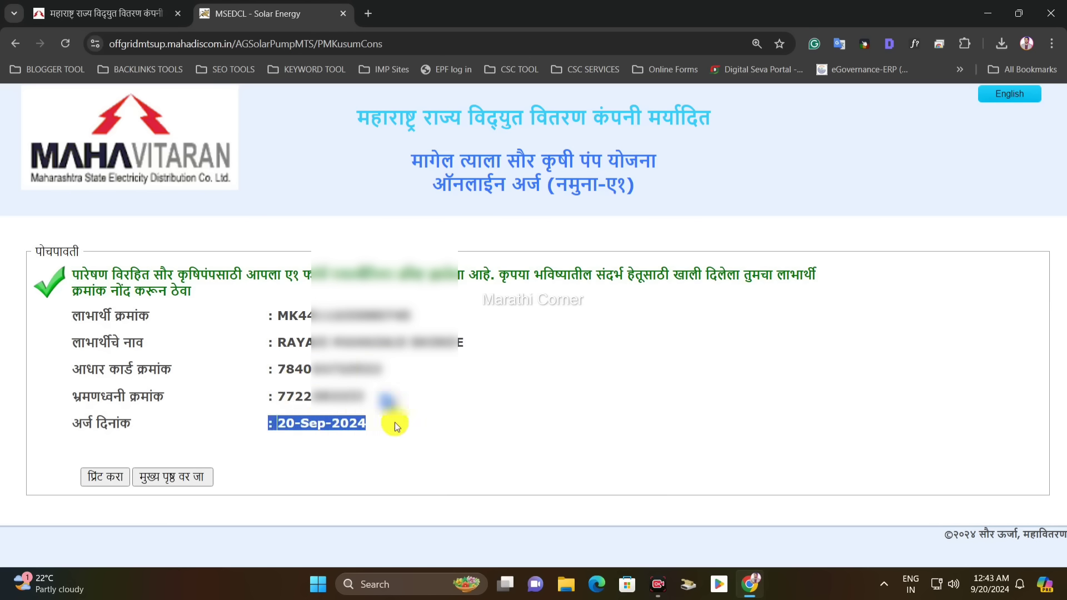
pyautogui.click(584, 418)
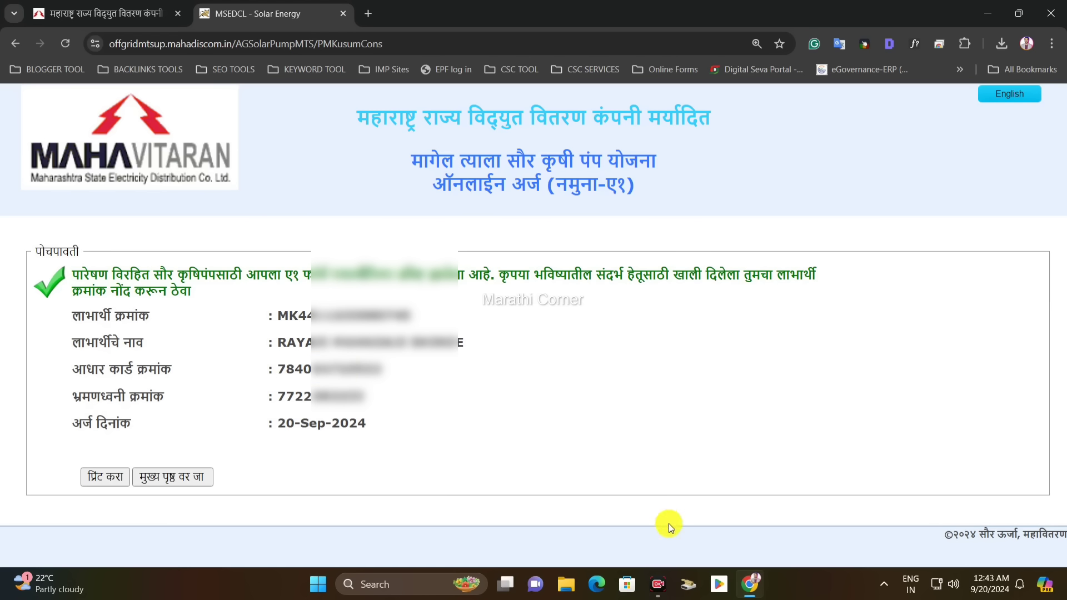
pyautogui.hotkey('ctrl', 'w')
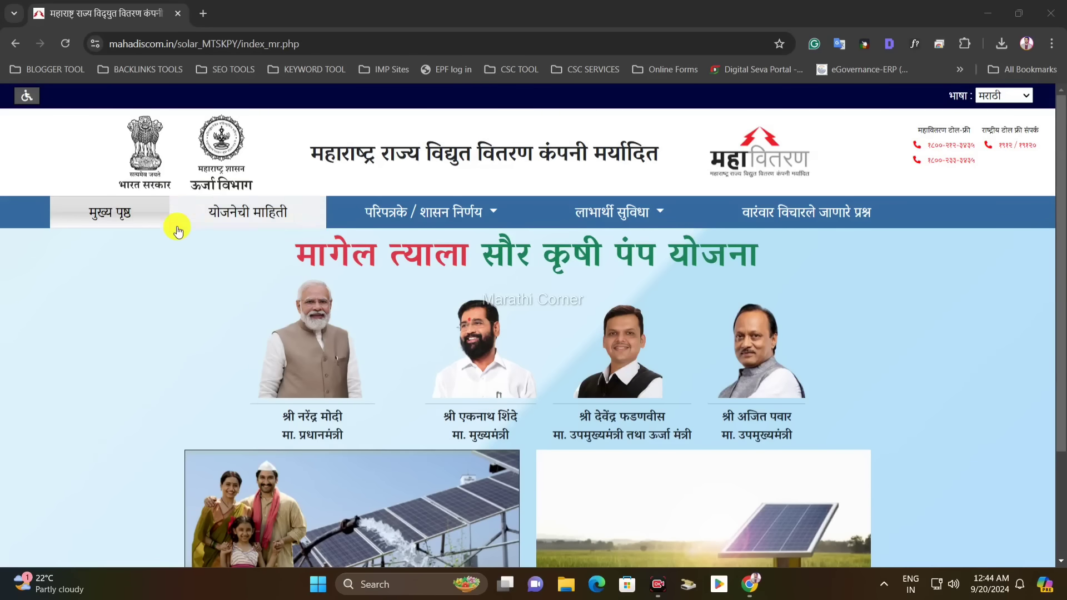
# - Open the application status page from the beneficiary services and search with the copied beneficiary number
pyautogui.click(621, 211)
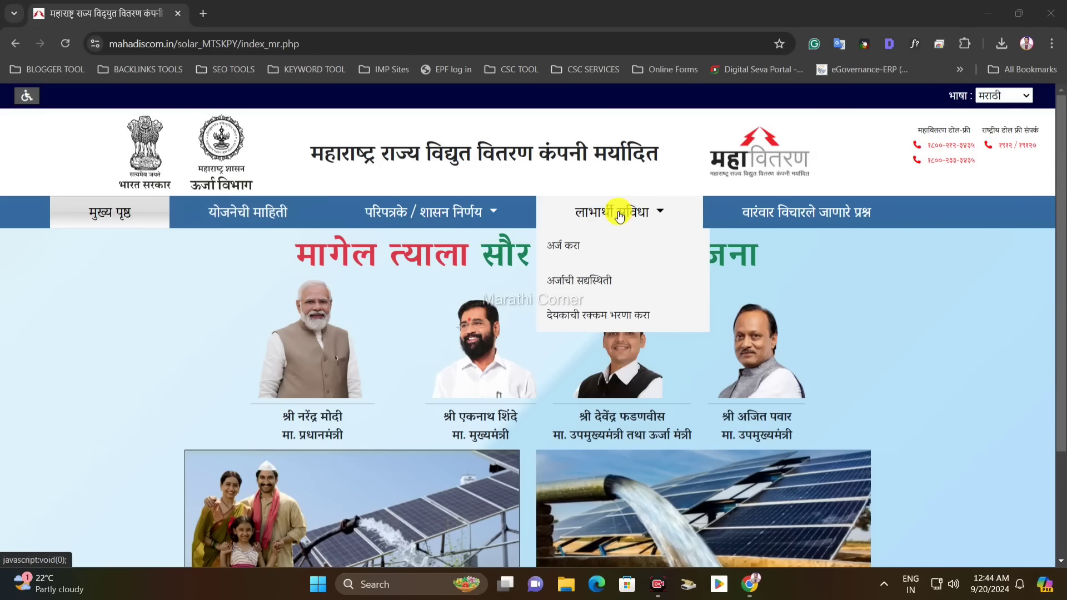
pyautogui.click(605, 282)
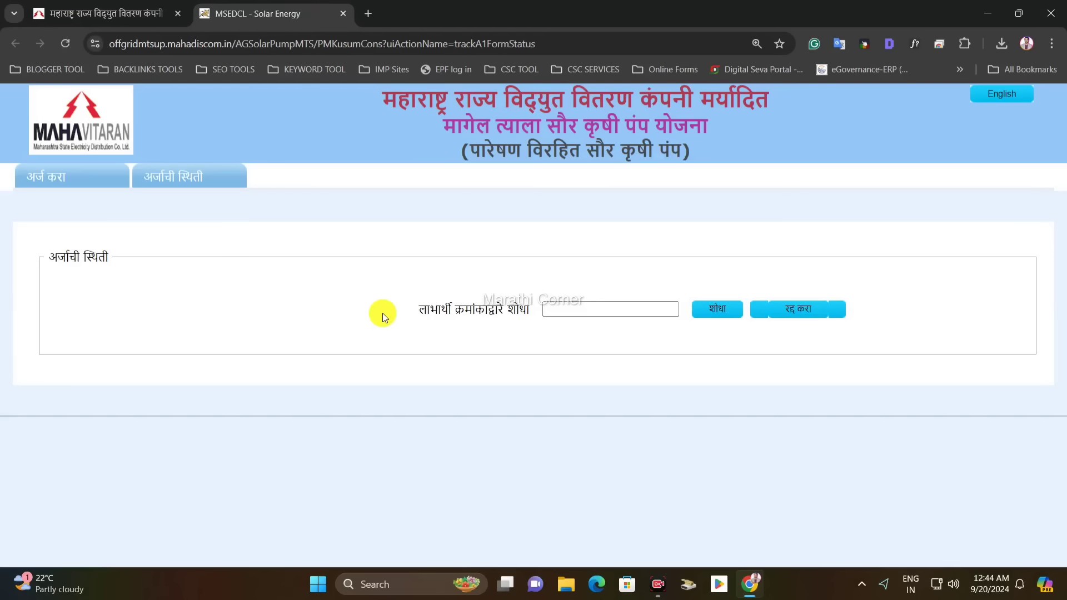
pyautogui.moveTo(441, 311); pyautogui.dragTo(512, 311)
pyautogui.click(555, 309)
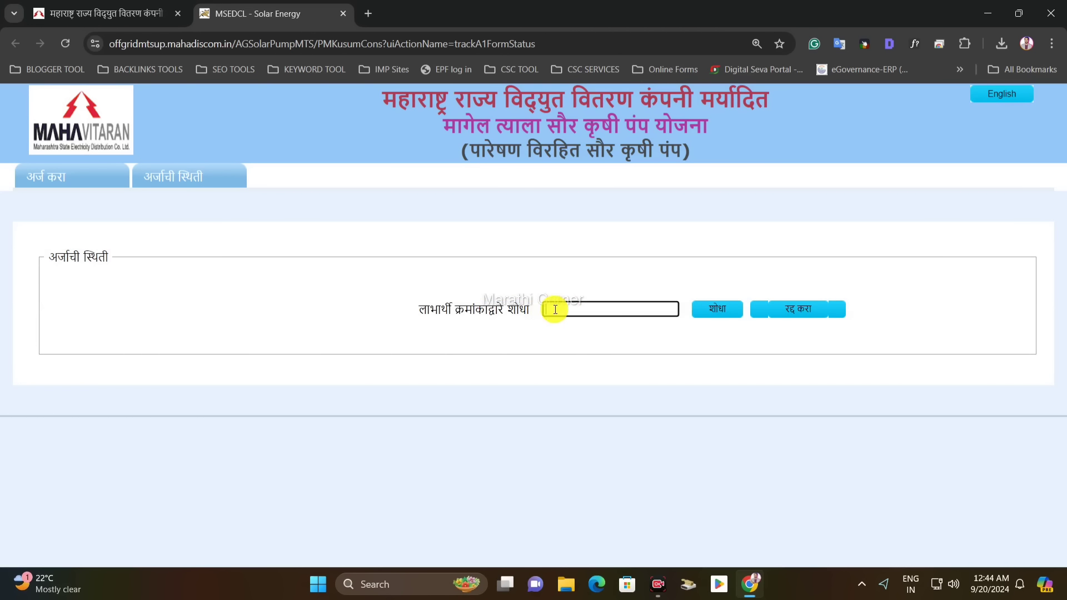
pyautogui.hotkey('ctrl', 'v')
pyautogui.hotkey('ctrl', 'v')
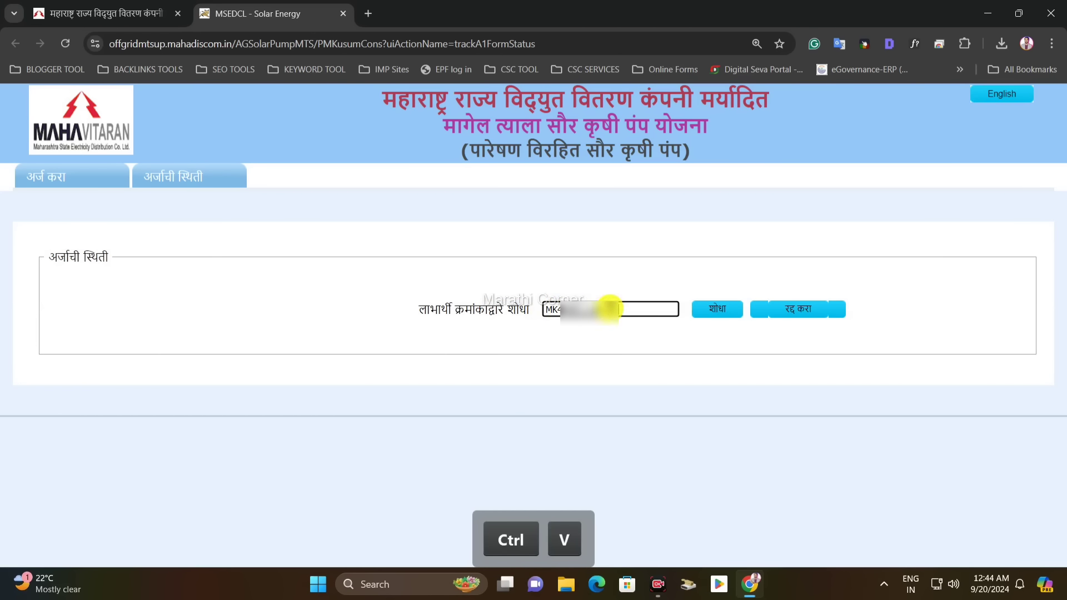
pyautogui.click(725, 312)
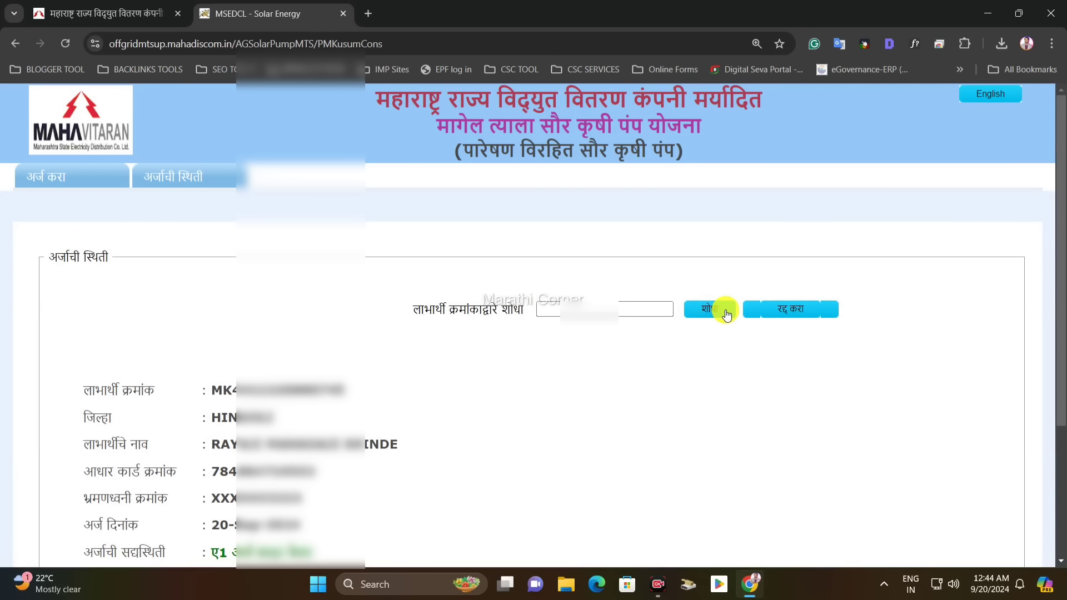
# - Examine the beneficiary details and current application status in the search result, and close the status page
pyautogui.scroll(-3, 504, 321)
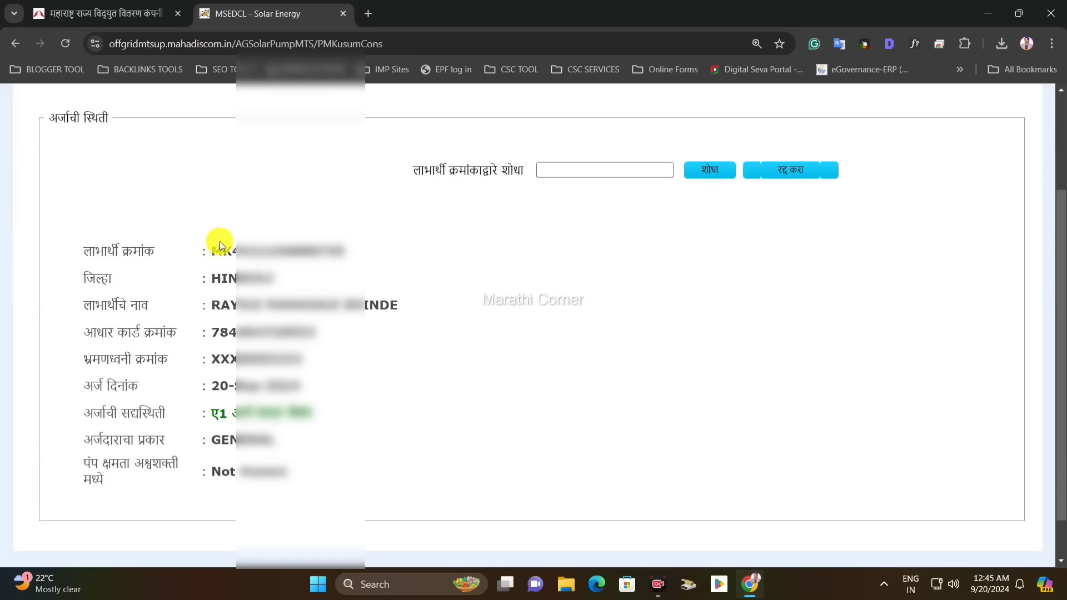
pyautogui.moveTo(258, 227); pyautogui.dragTo(392, 461)
pyautogui.click(322, 274)
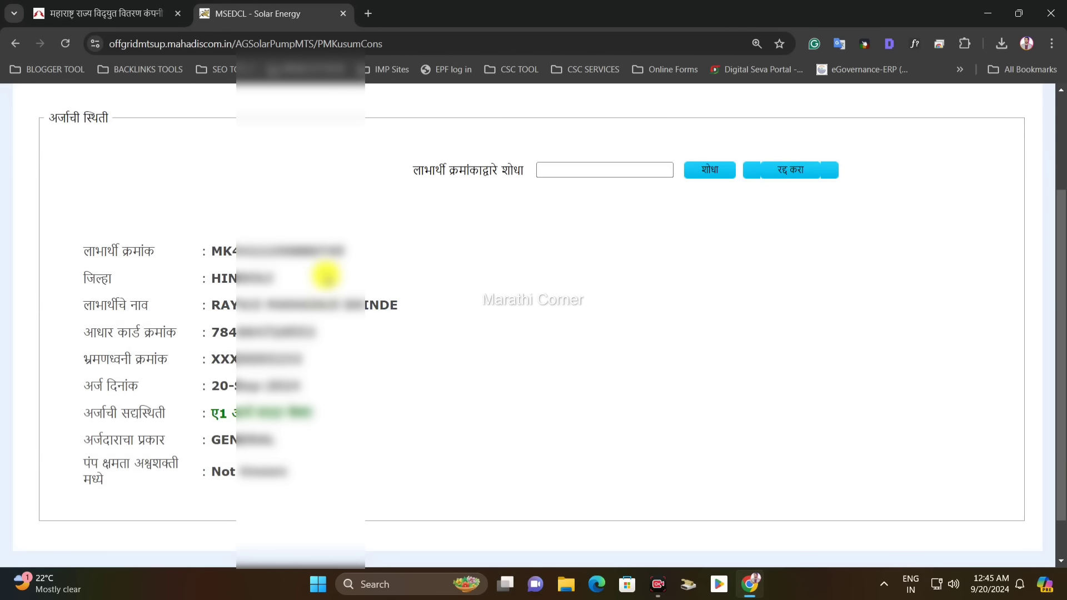
pyautogui.scroll(1, 322, 274)
pyautogui.scroll(-1, 322, 274)
pyautogui.scroll(1, 324, 274)
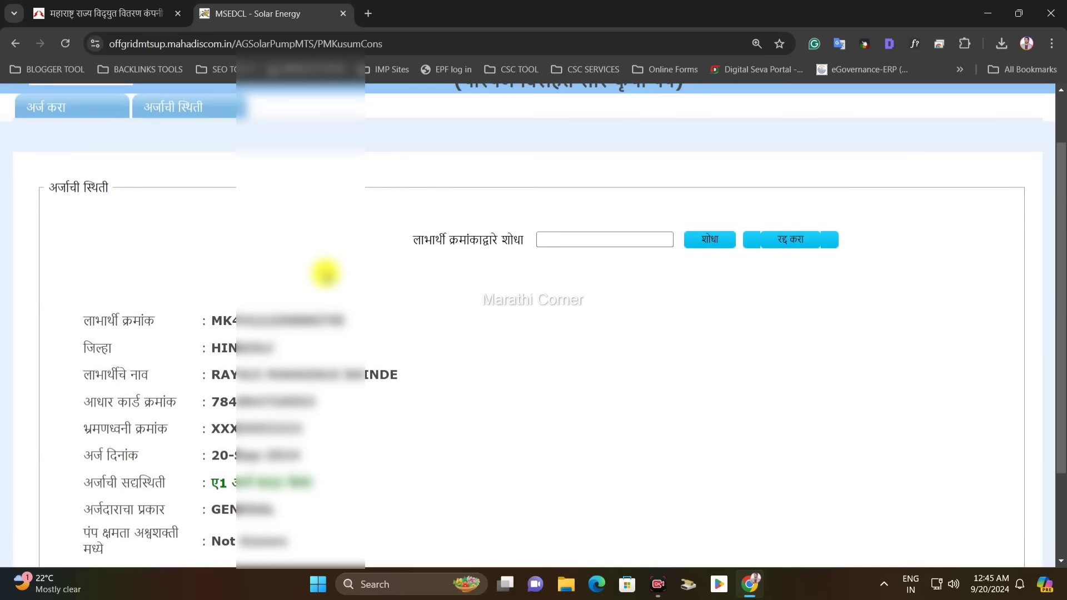
pyautogui.moveTo(286, 268); pyautogui.dragTo(367, 369)
pyautogui.click(366, 369)
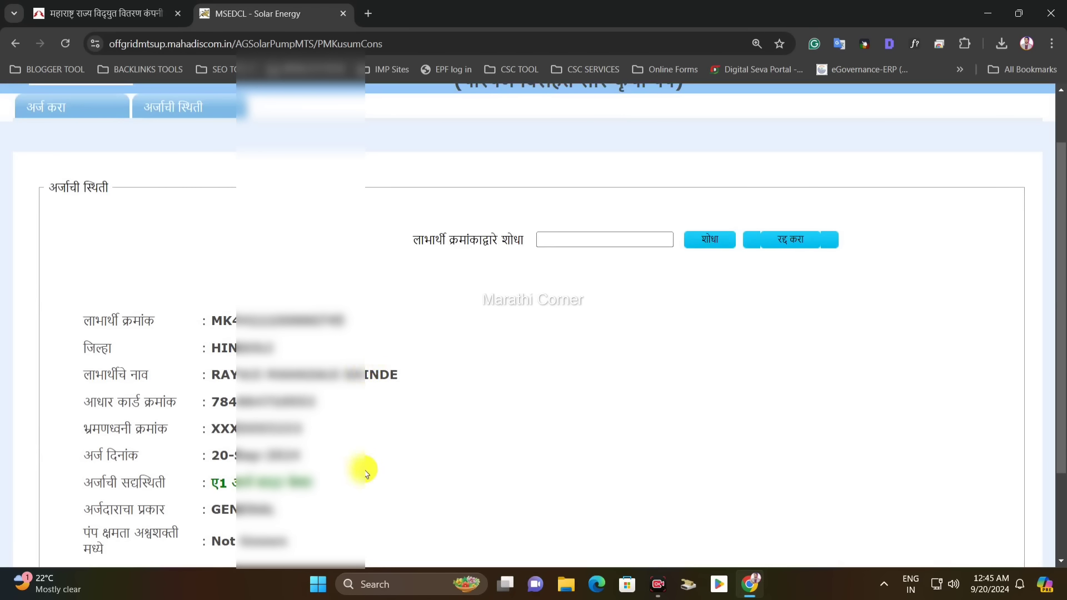
pyautogui.moveTo(382, 526); pyautogui.dragTo(121, 295)
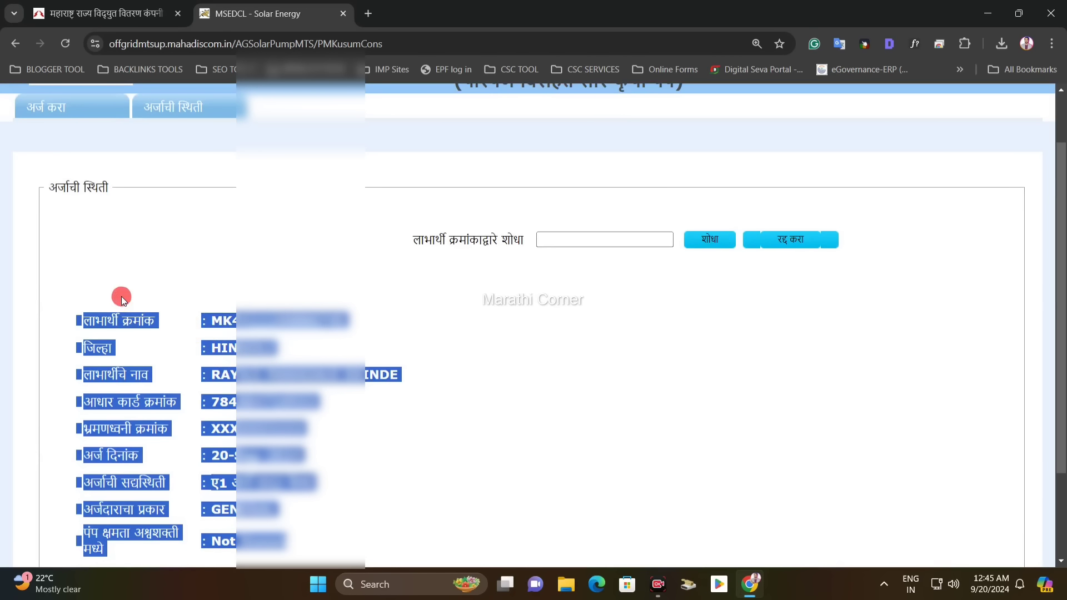
pyautogui.click(121, 296)
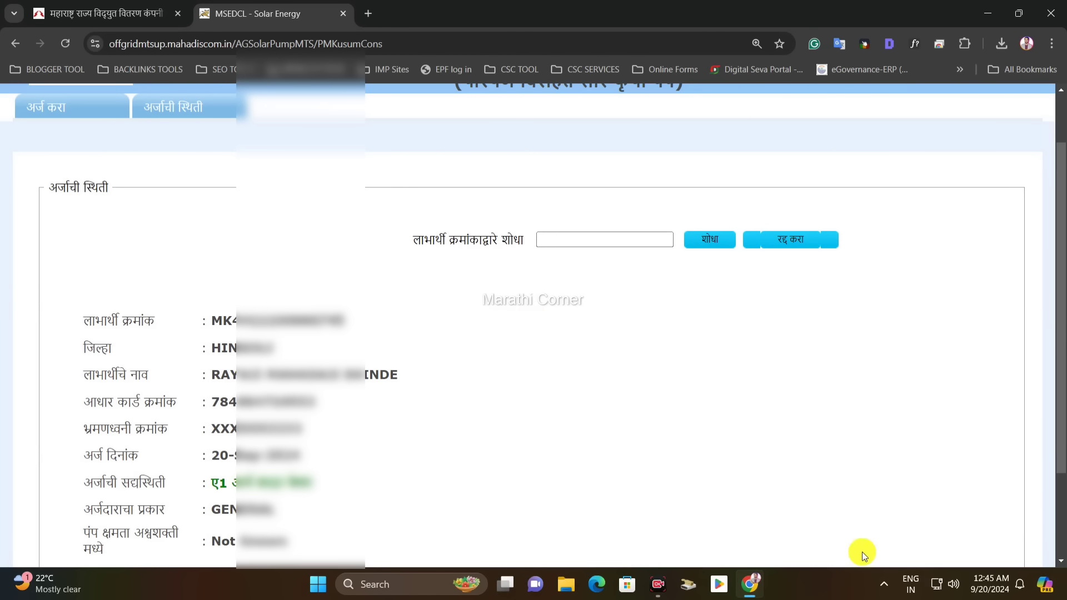
pyautogui.hotkey('ctrl', 'w')
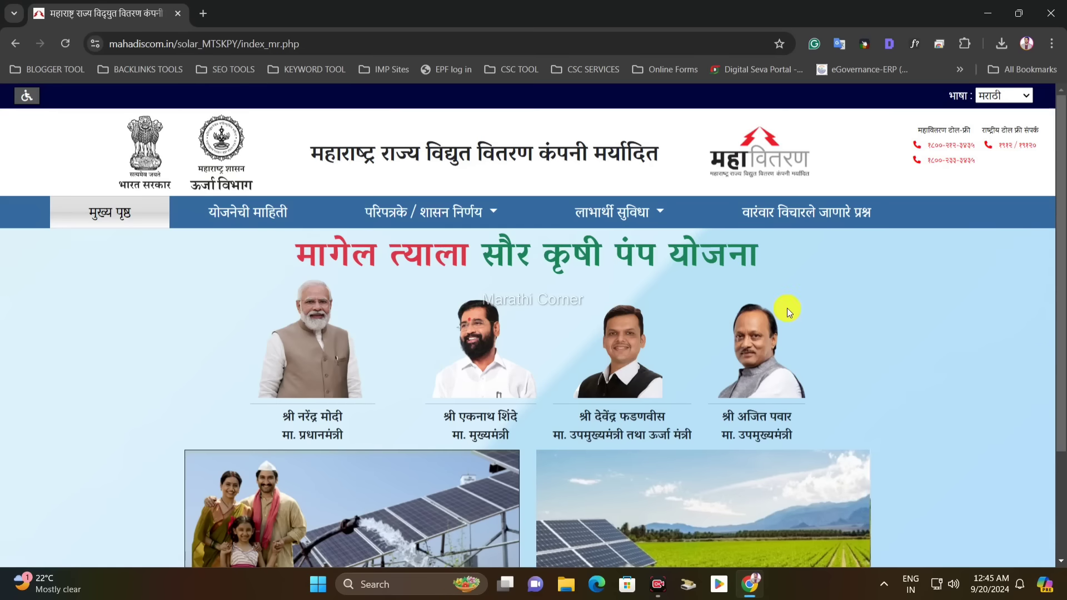
# - Open the bill payment option from the beneficiary services and look up the application by its beneficiary number
pyautogui.click(624, 211)
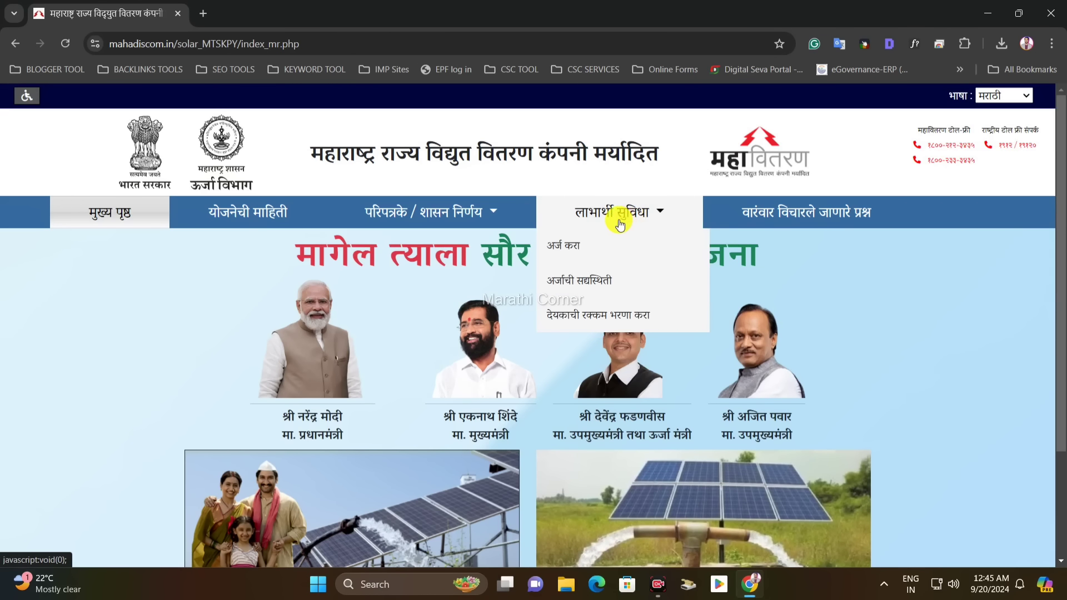
pyautogui.click(595, 315)
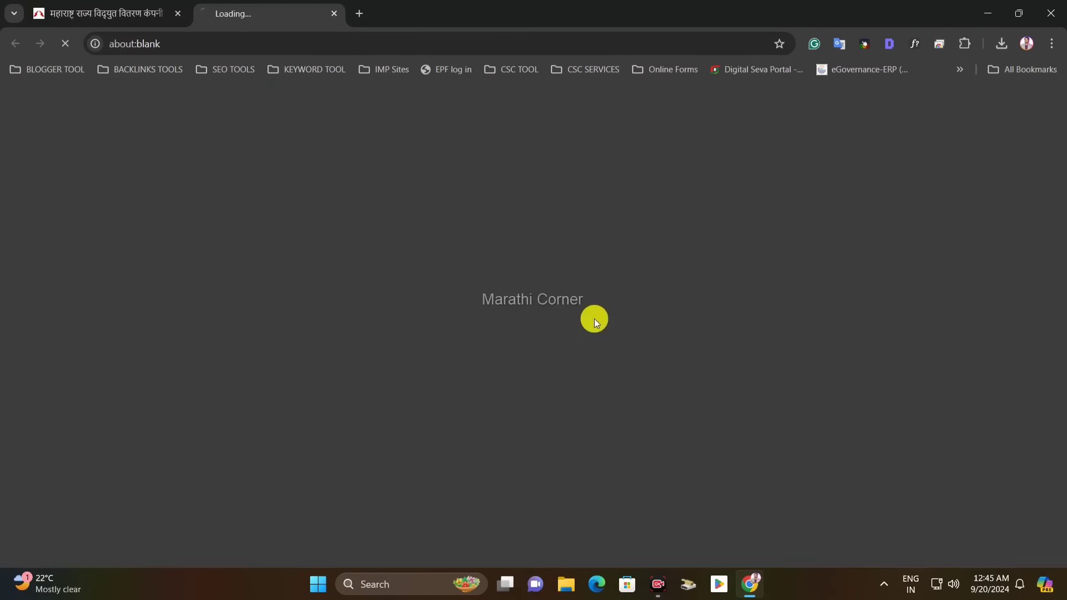
pyautogui.click(593, 311)
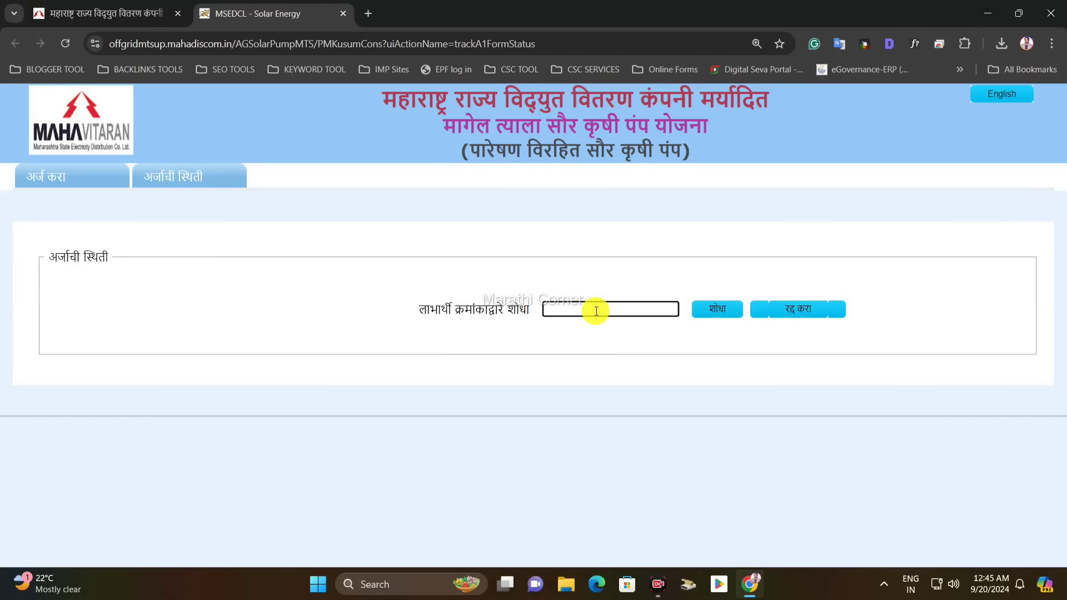
pyautogui.hotkey('ctrl', 'v')
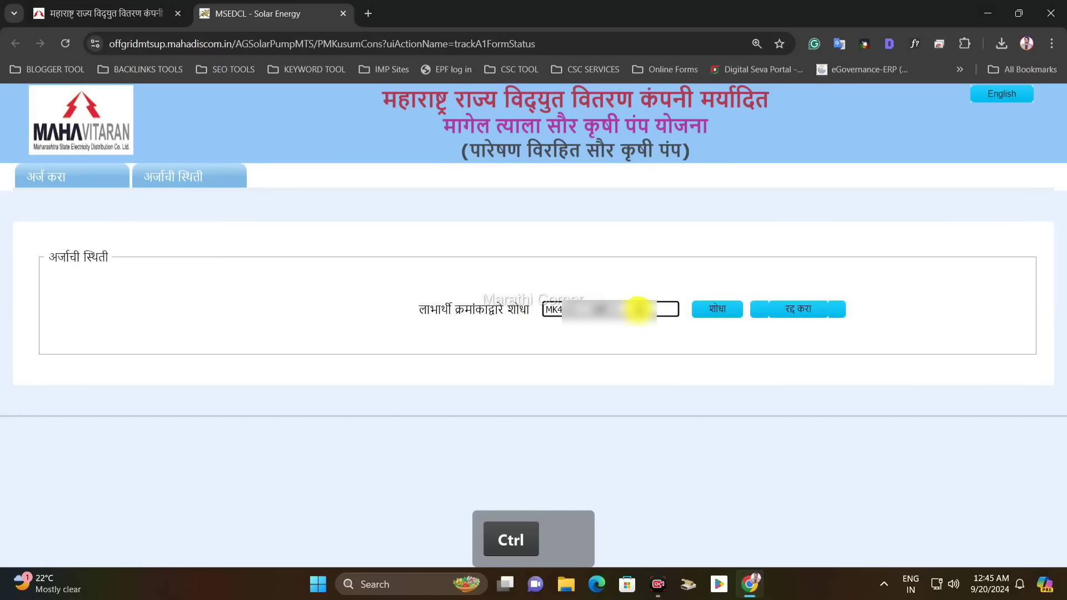
pyautogui.click(715, 313)
# - Review the application details shown for payment, including status, applicant type and pump capacity, and close the page
pyautogui.scroll(-2, 564, 348)
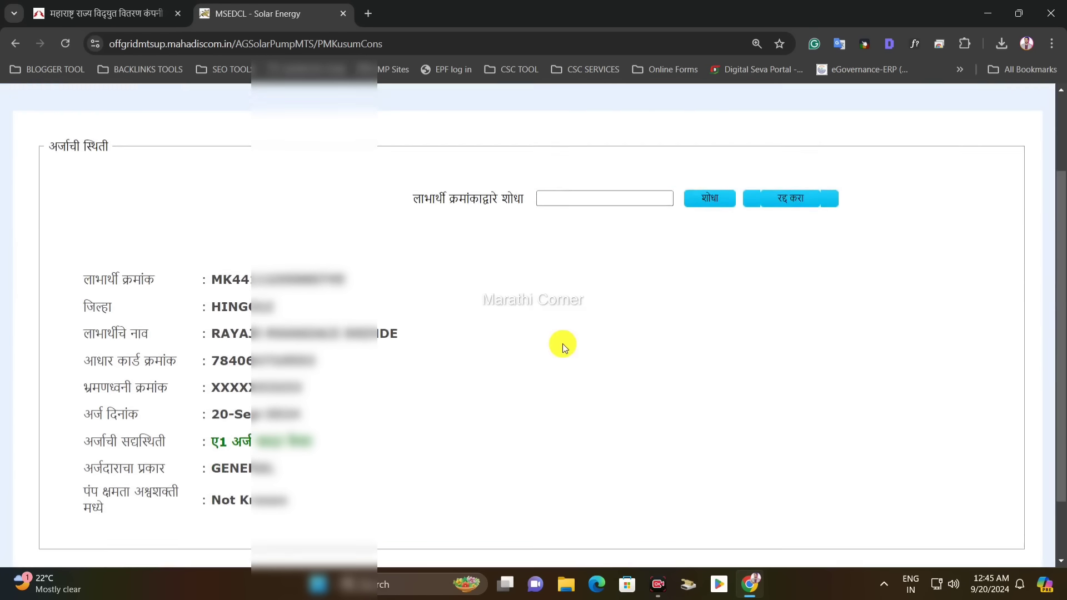
pyautogui.scroll(-1, 345, 272)
pyautogui.scroll(3, 343, 272)
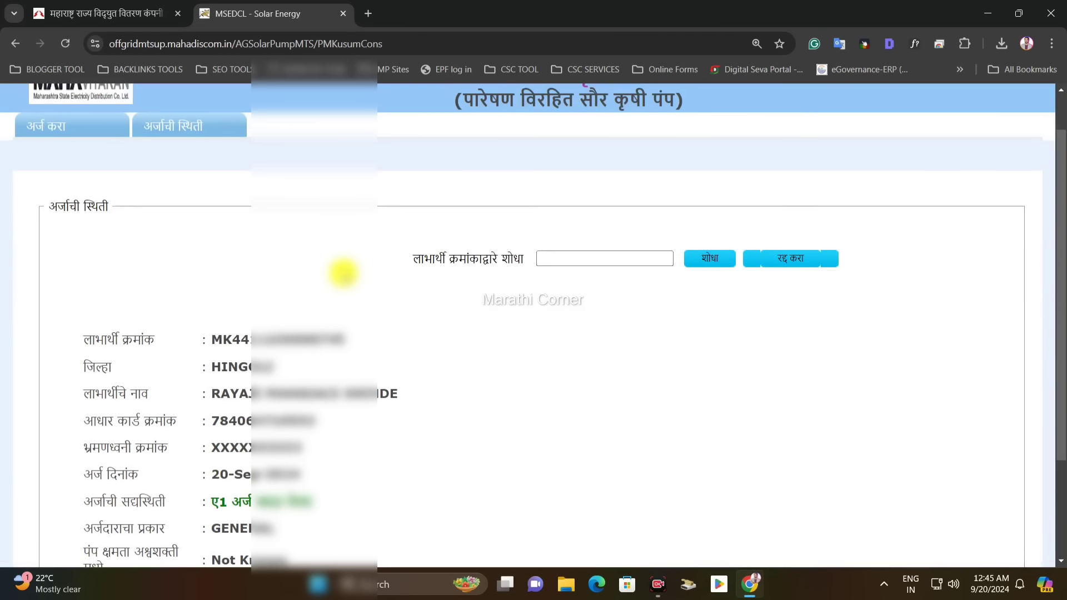
pyautogui.scroll(-3, 343, 273)
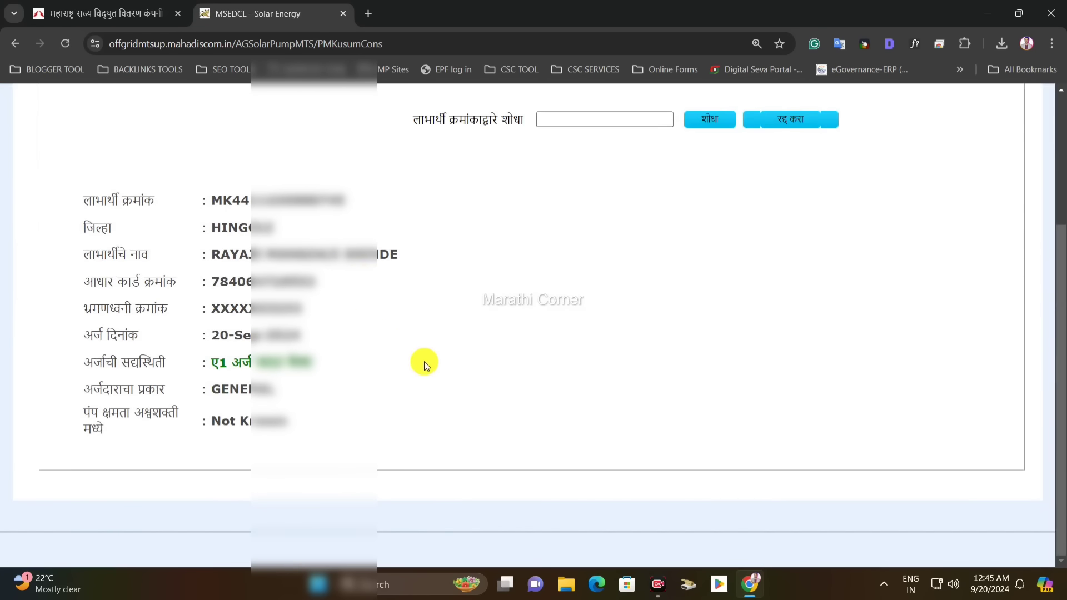
pyautogui.scroll(3, 445, 355)
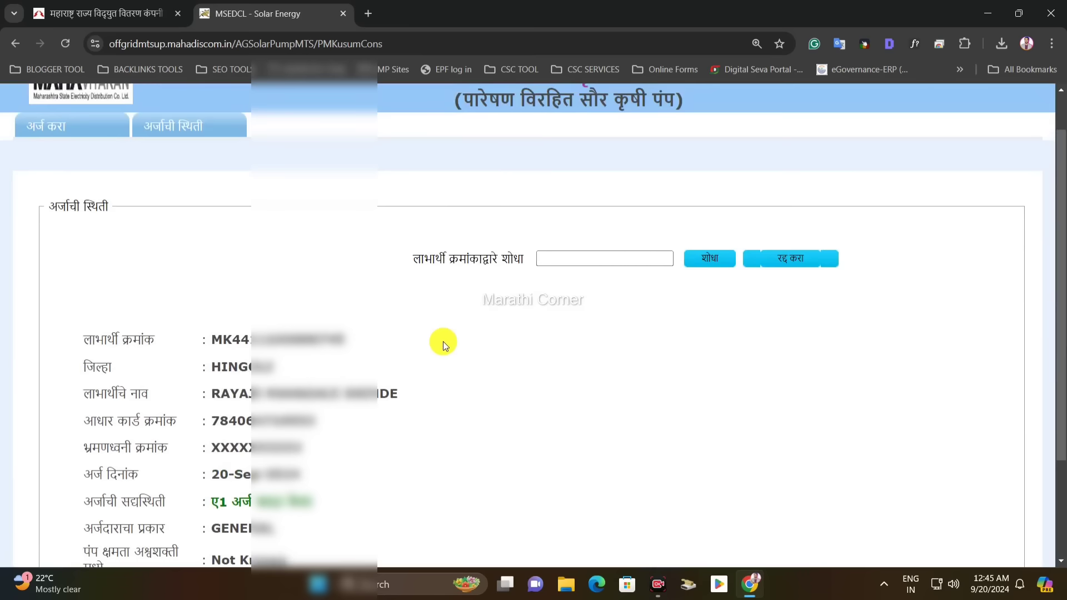
pyautogui.scroll(1, 441, 341)
pyautogui.scroll(-2, 441, 341)
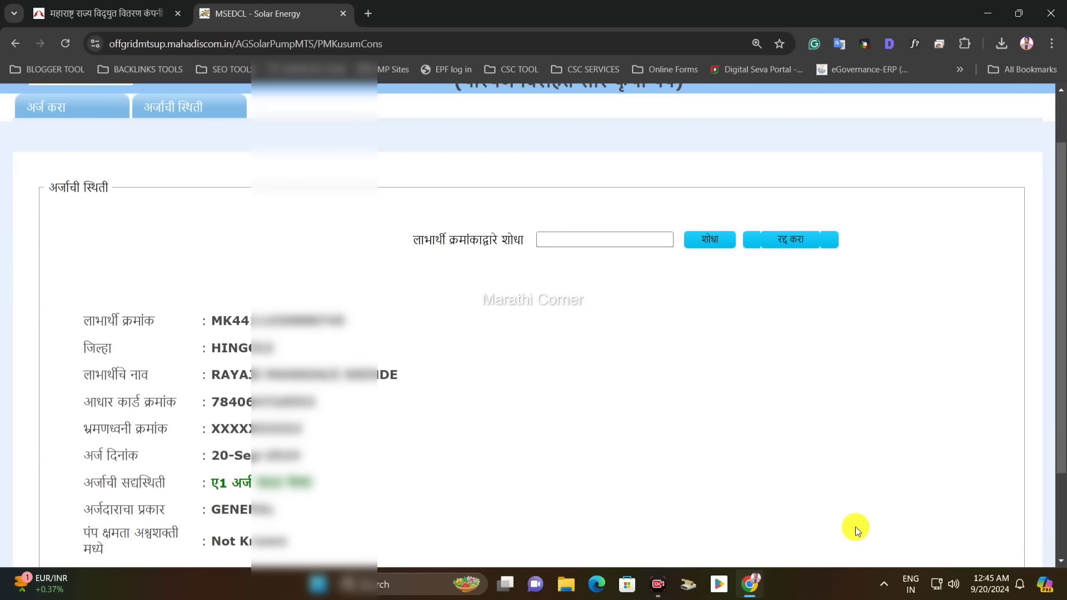
pyautogui.hotkey('ctrl', 'w')
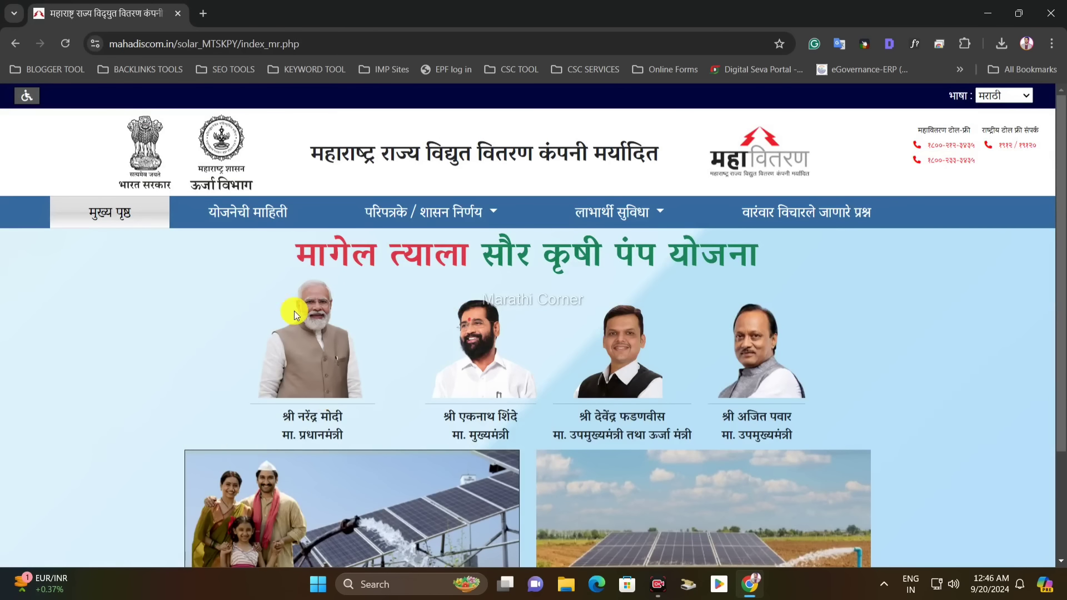